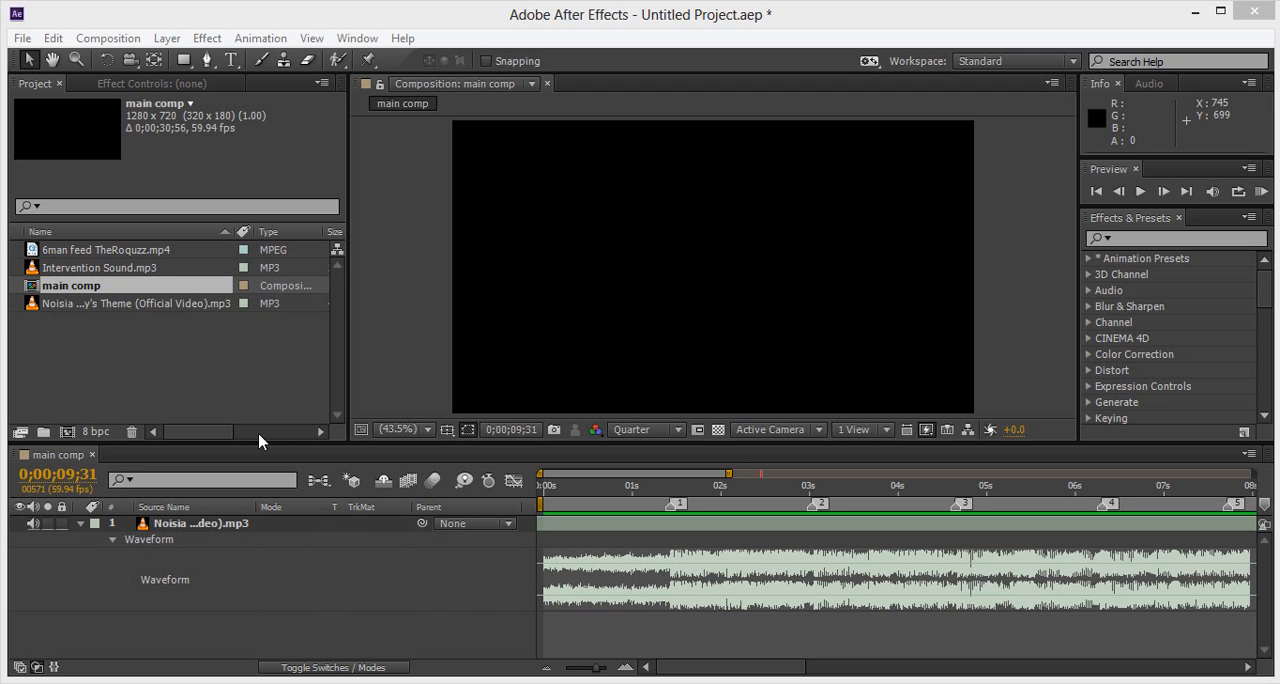
Step: Check the frame rate options in the composition settings of main comp
right_click(160, 287)
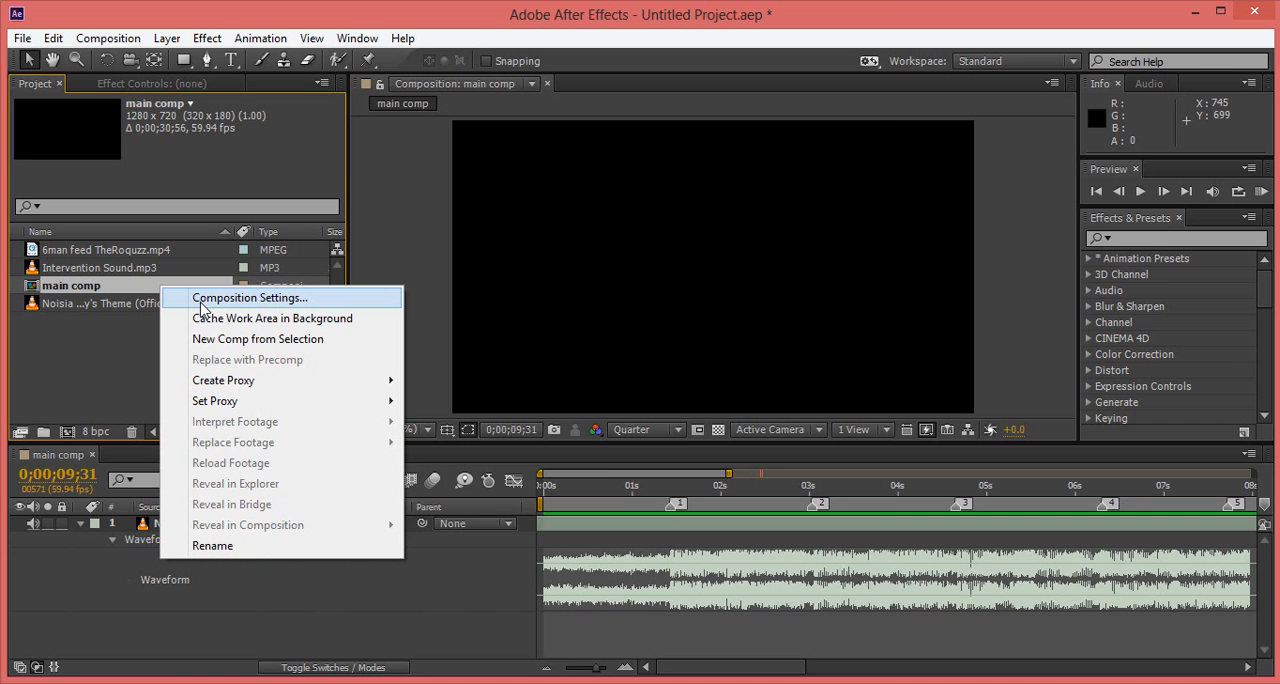
click(203, 302)
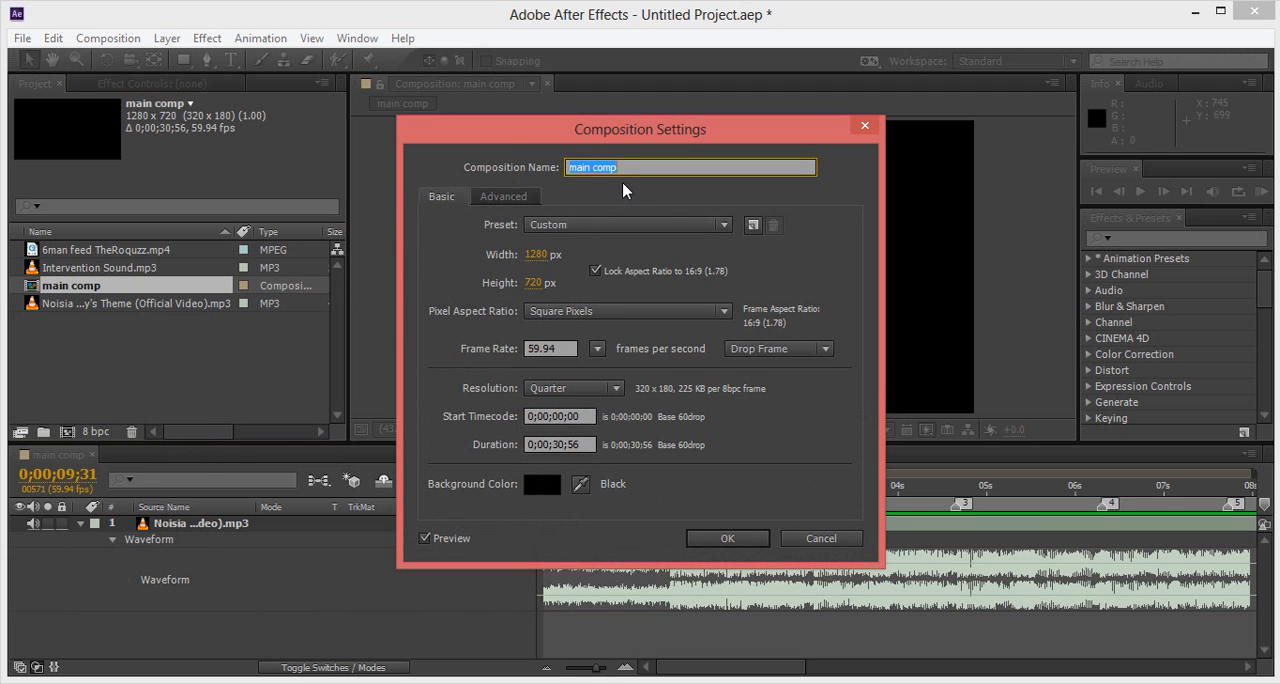
click(597, 349)
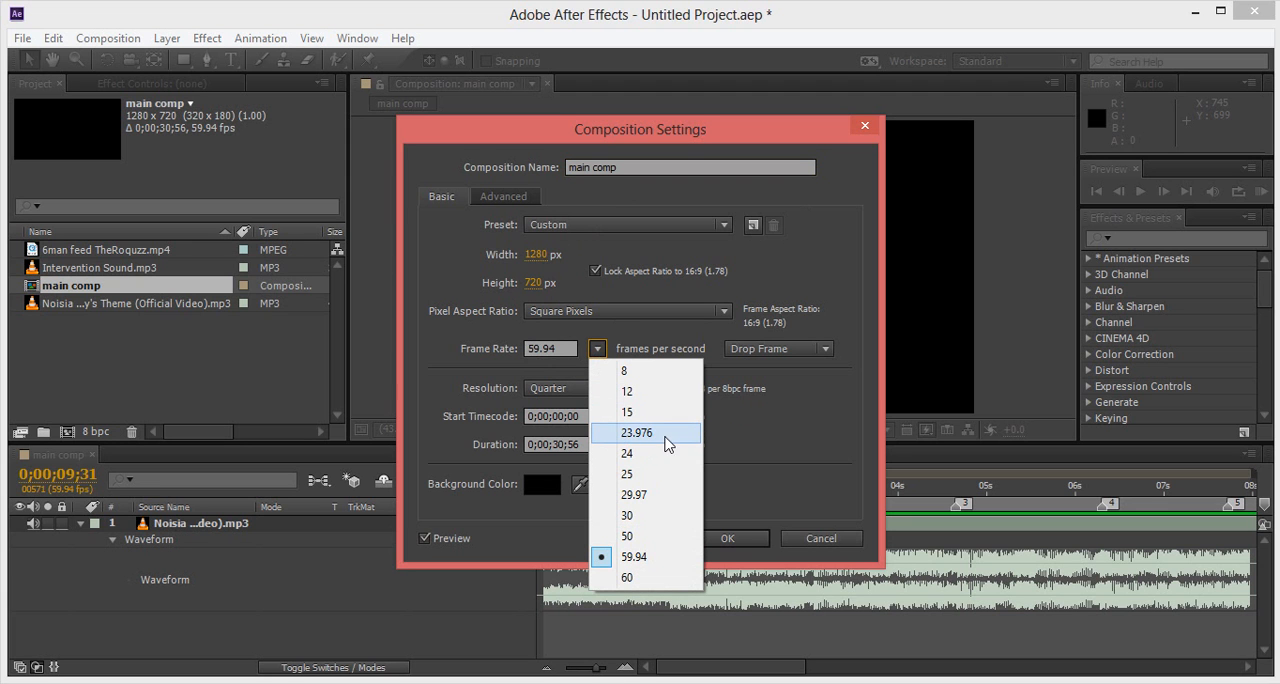
click(718, 411)
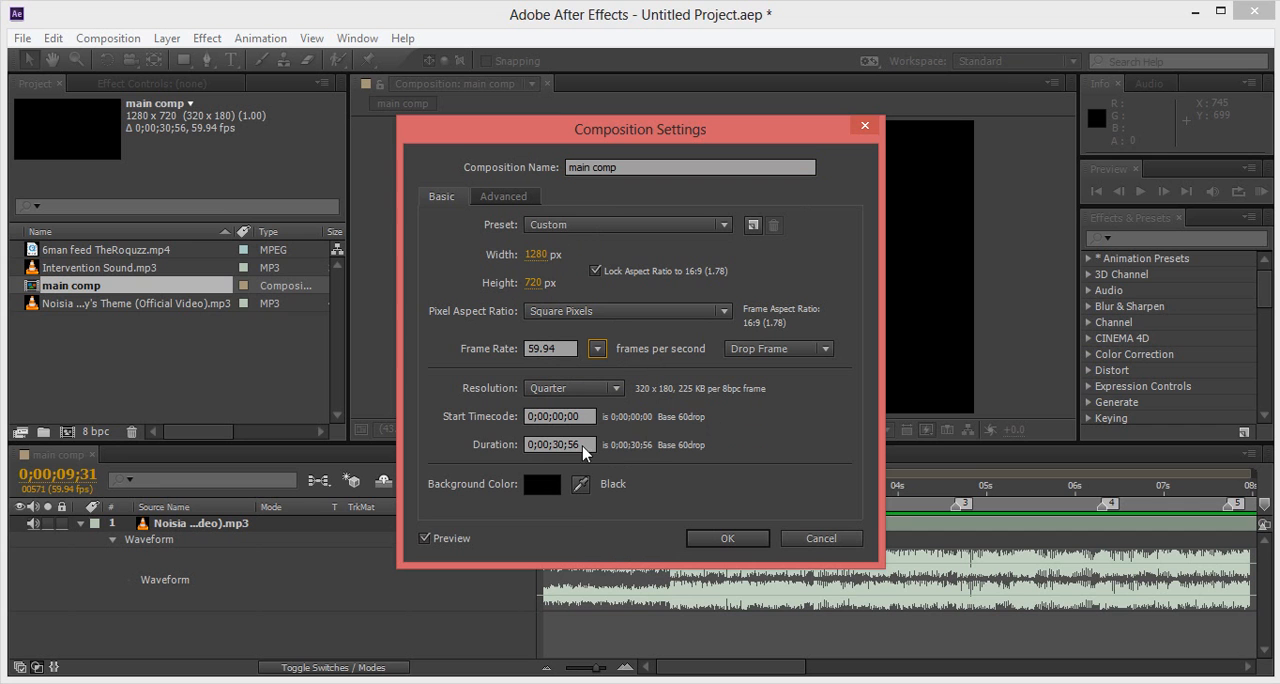
click(747, 541)
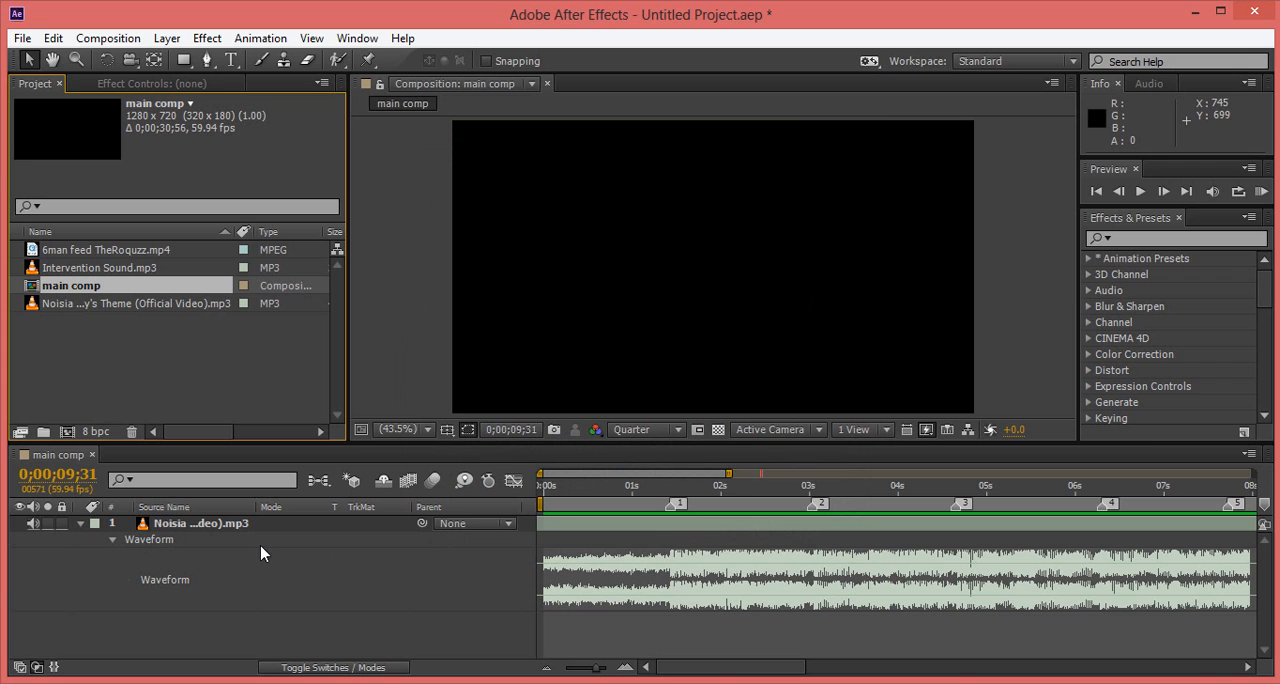
Step: Look over the numbered beat markers along the music track in main comp
click(105, 307)
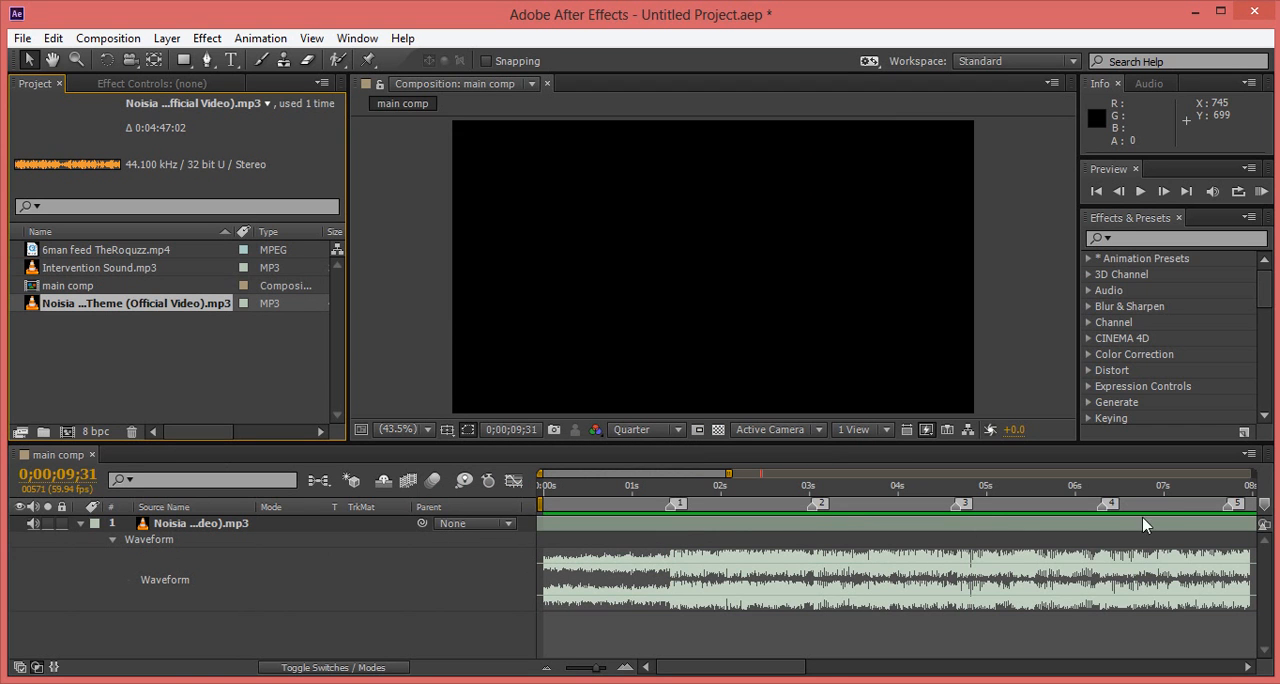
click(794, 671)
mouse_move(794, 672)
mouse_down()
mouse_move(816, 672)
mouse_move(797, 675)
mouse_up()
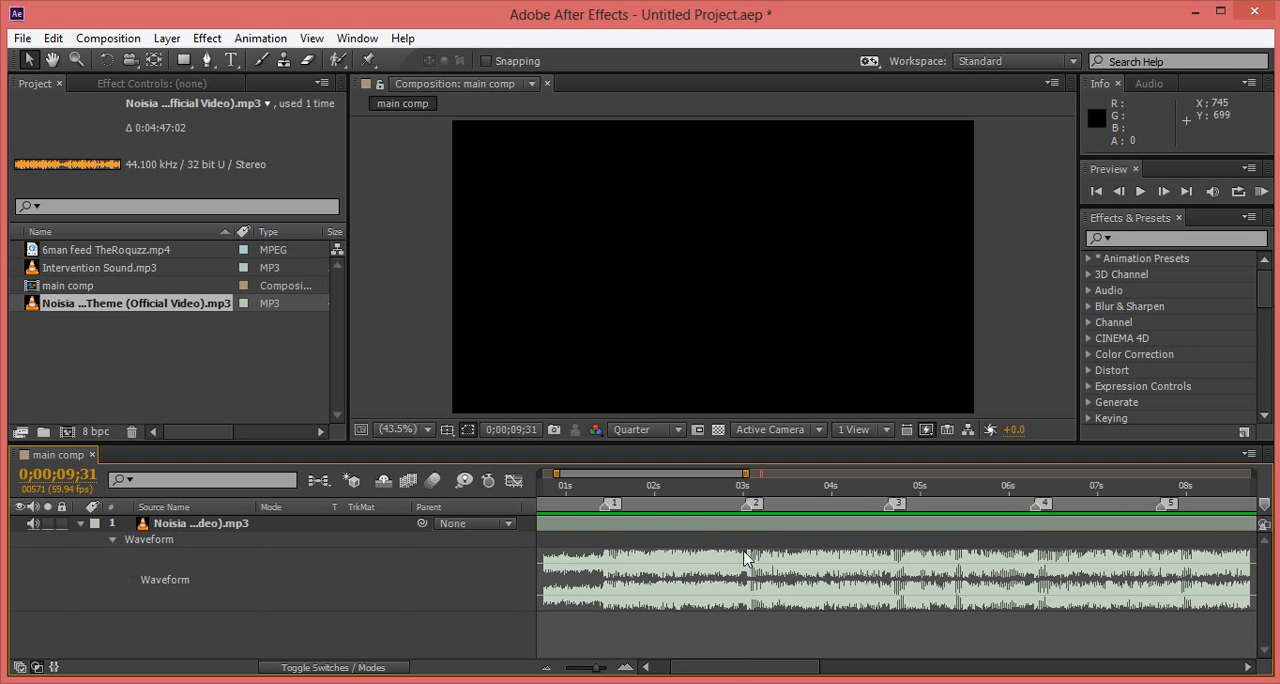
drag(727, 674, 697, 671)
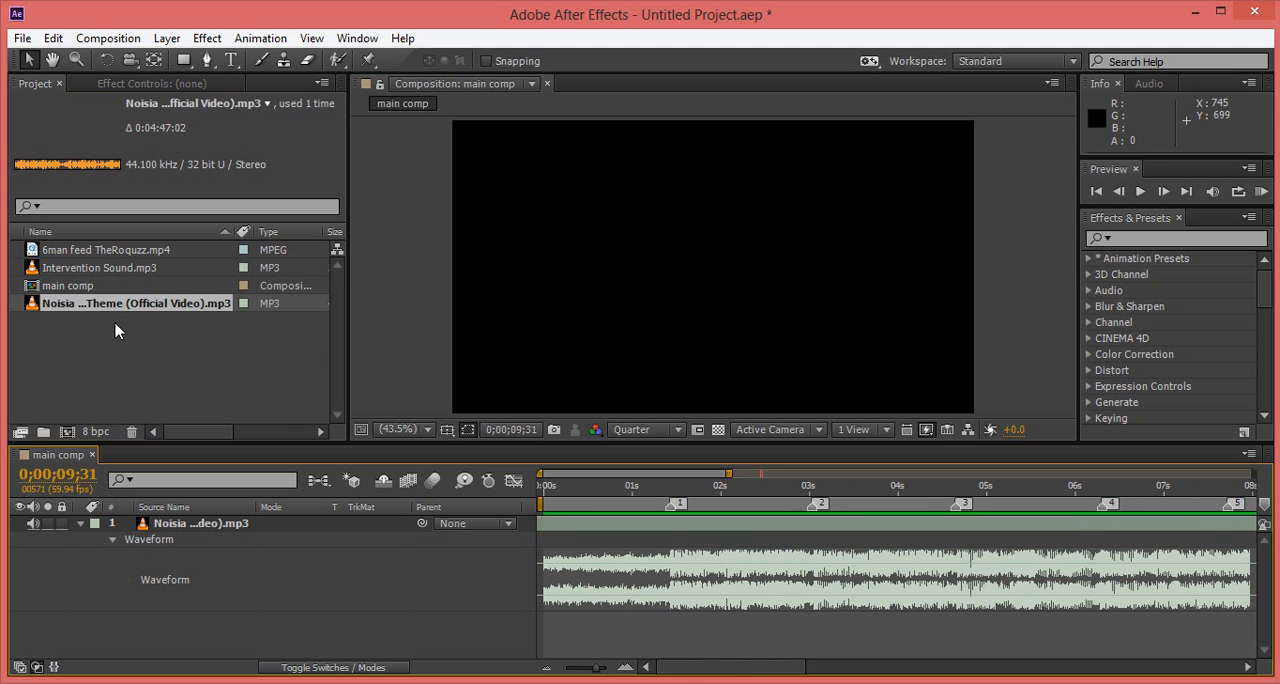
Step: Create a composition from 6man feed TheRoquzz.mp4 and trim it to a work area from 0;00;03;06 to 0;00;12;32
drag(86, 250, 72, 437)
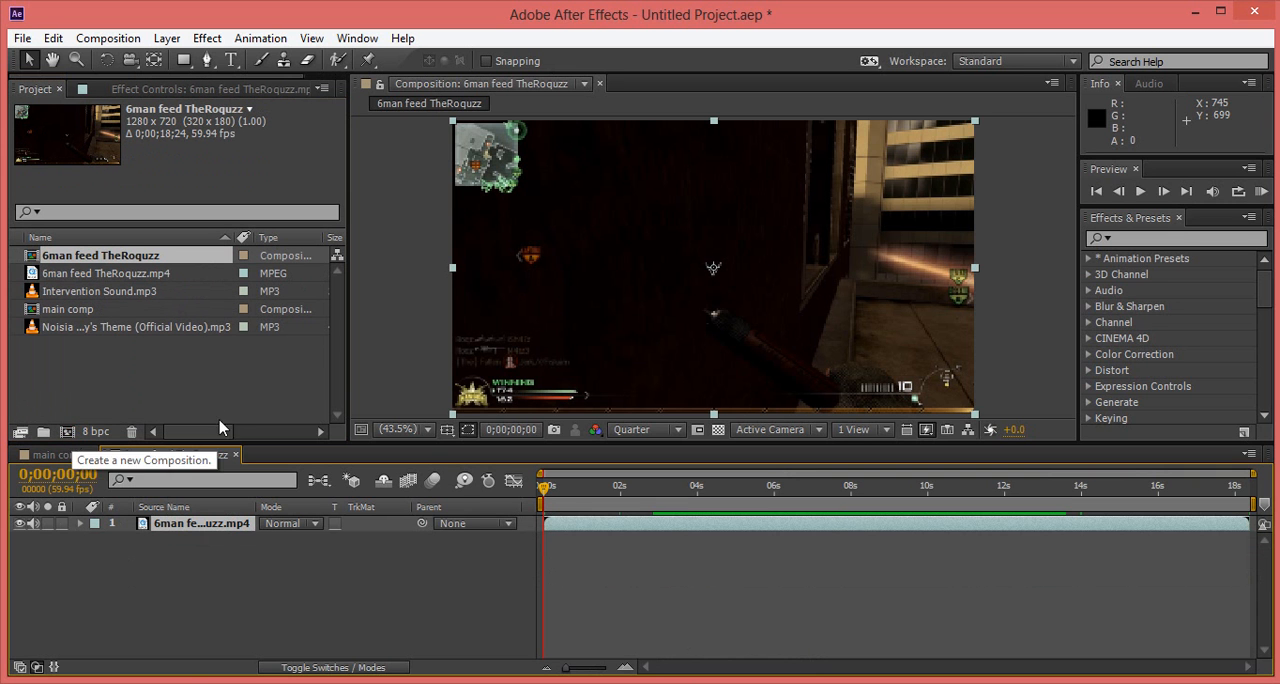
drag(546, 498, 666, 490)
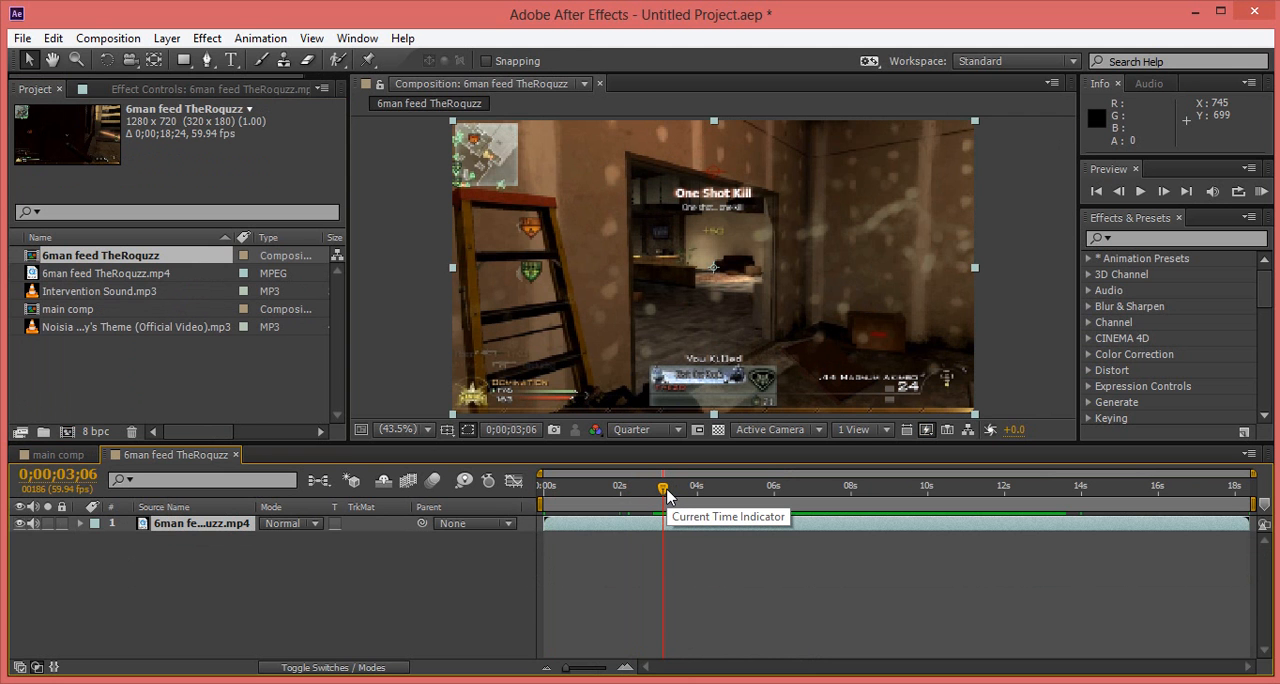
key(b)
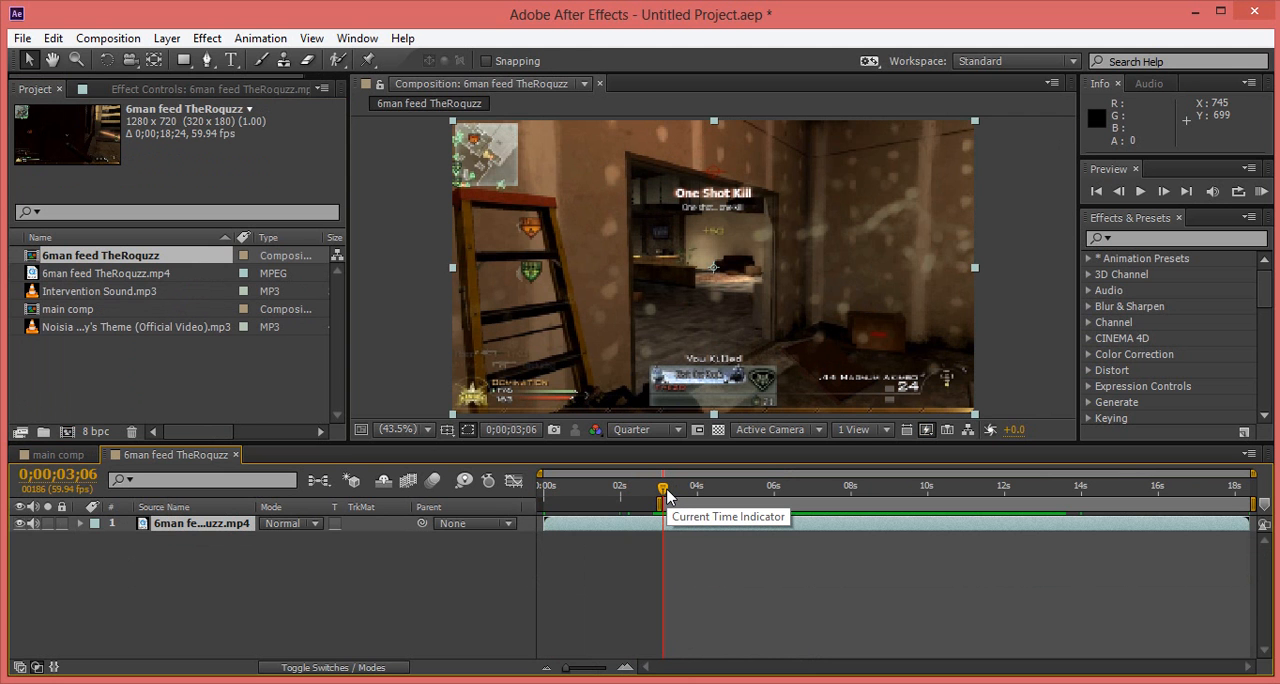
click(1002, 493)
drag(1003, 493, 1030, 495)
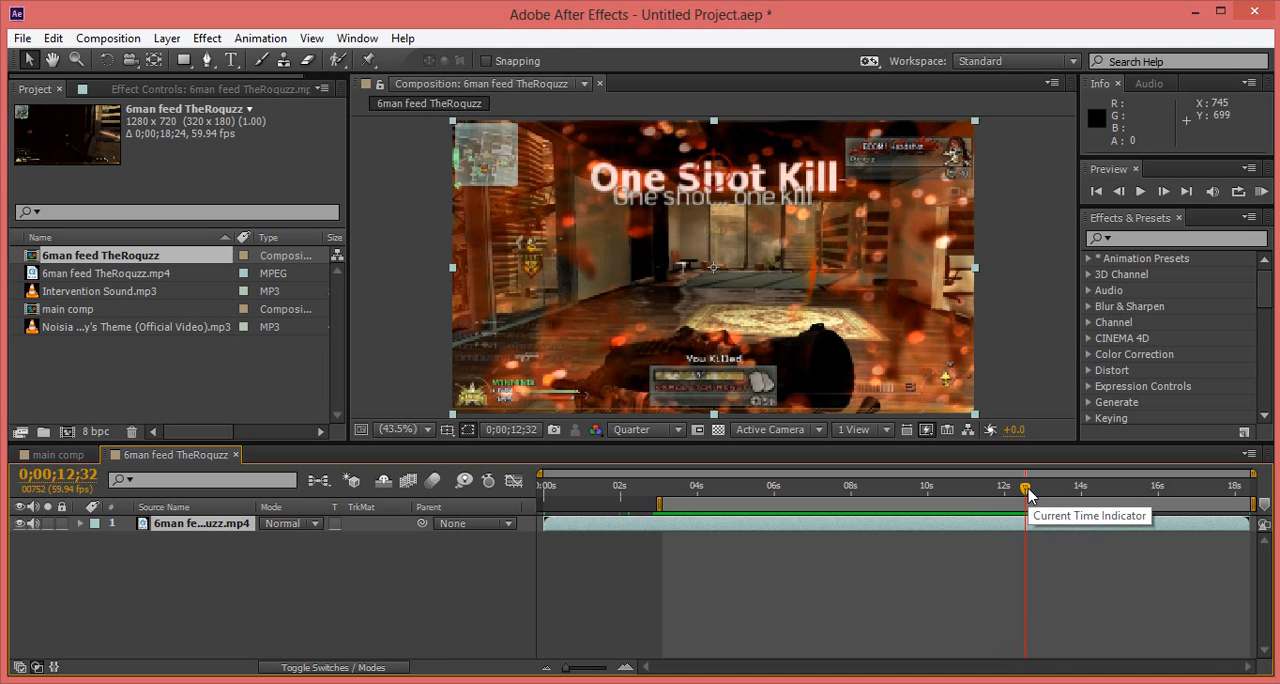
key(n)
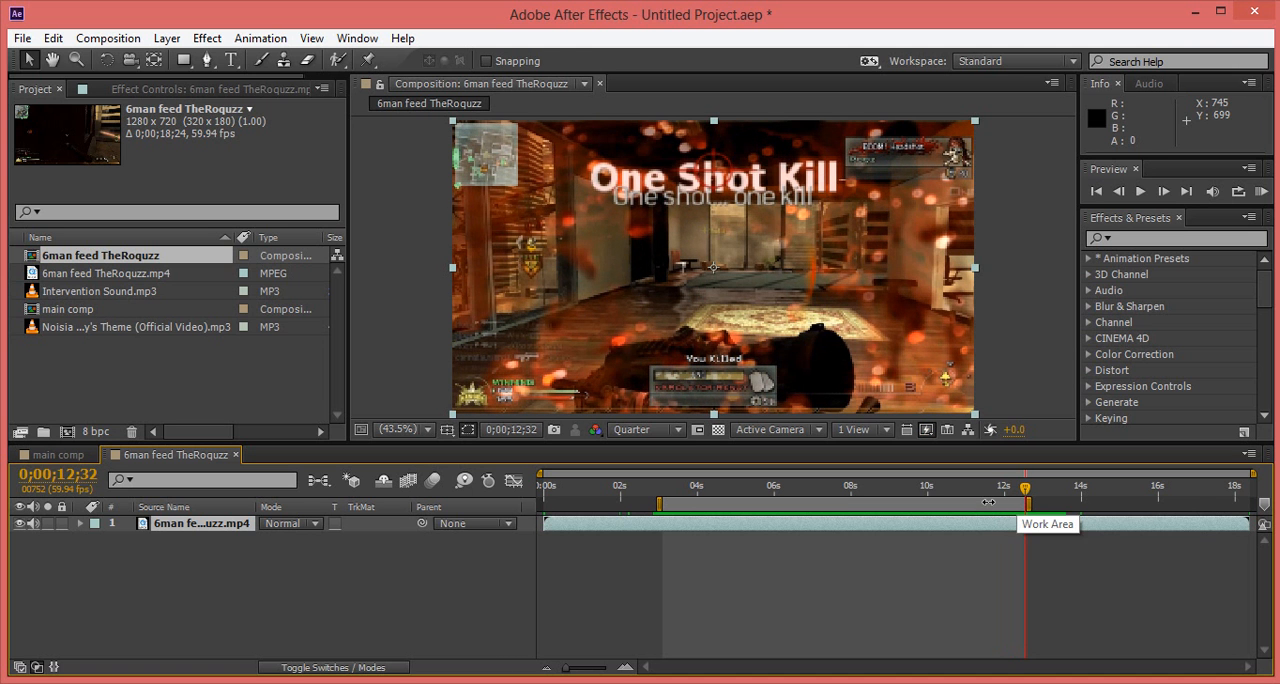
right_click(988, 502)
click(1026, 556)
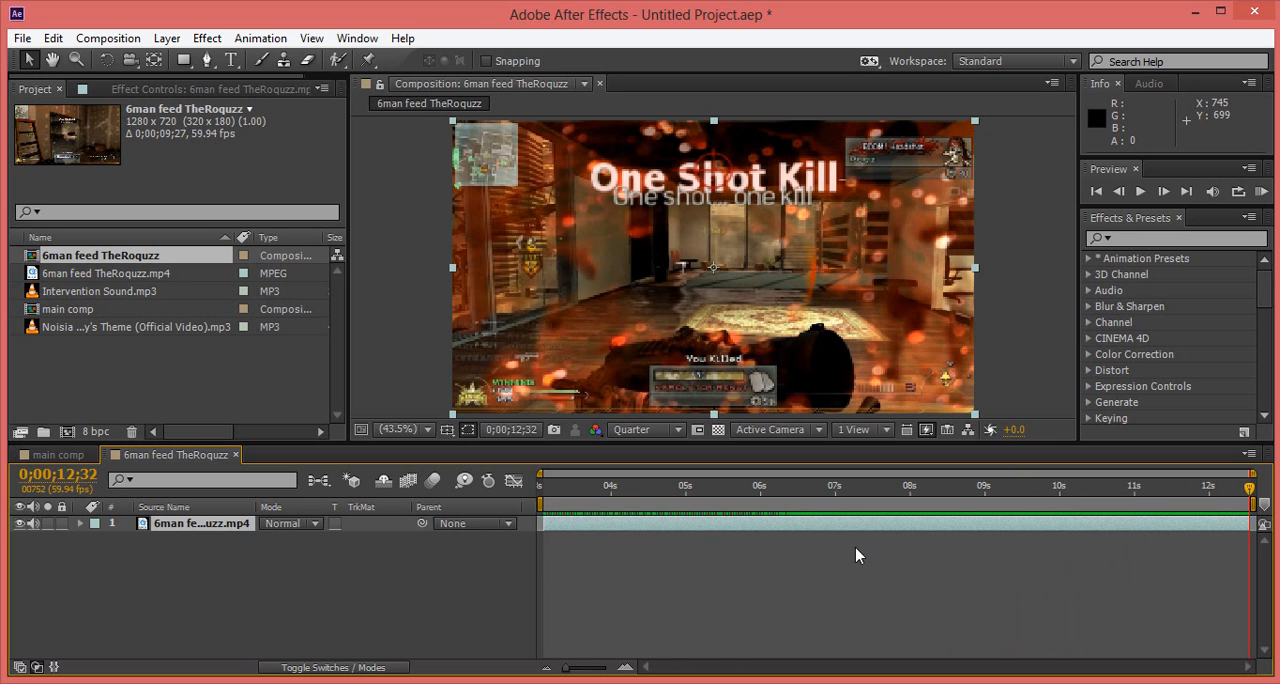
Step: Add the 6man feed TheRoquzz composition above the music layer in main comp and mute its audio
click(58, 454)
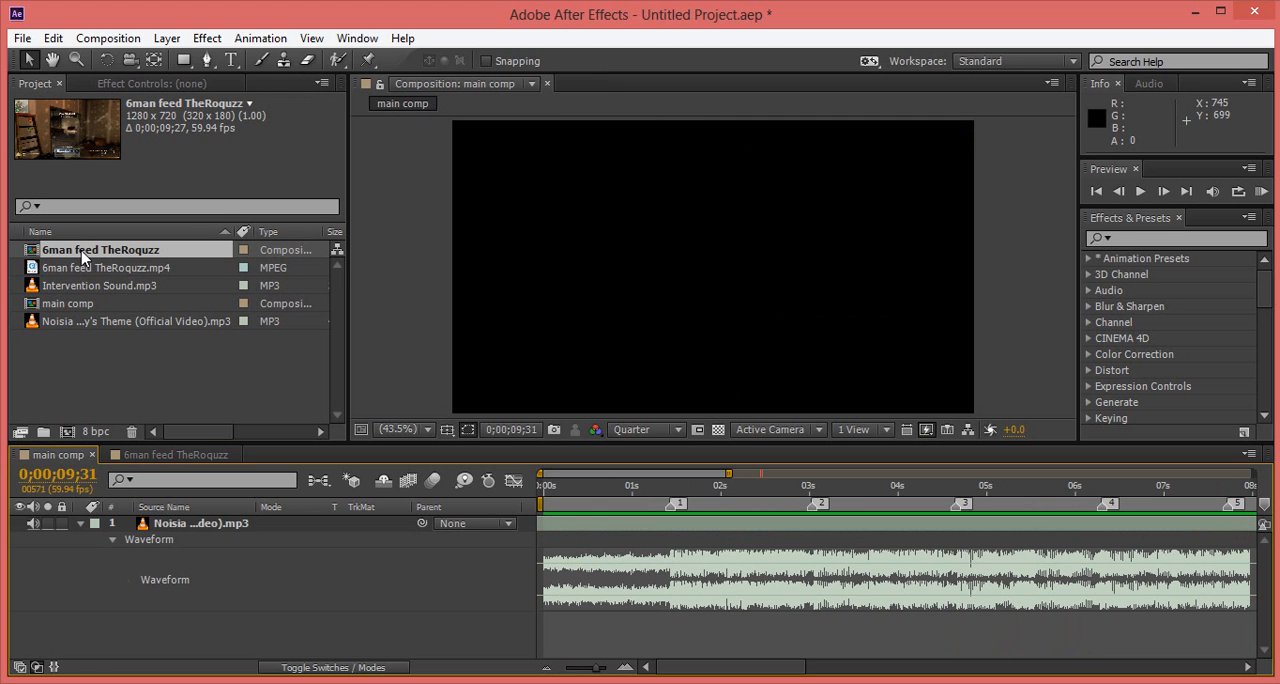
drag(82, 254, 86, 524)
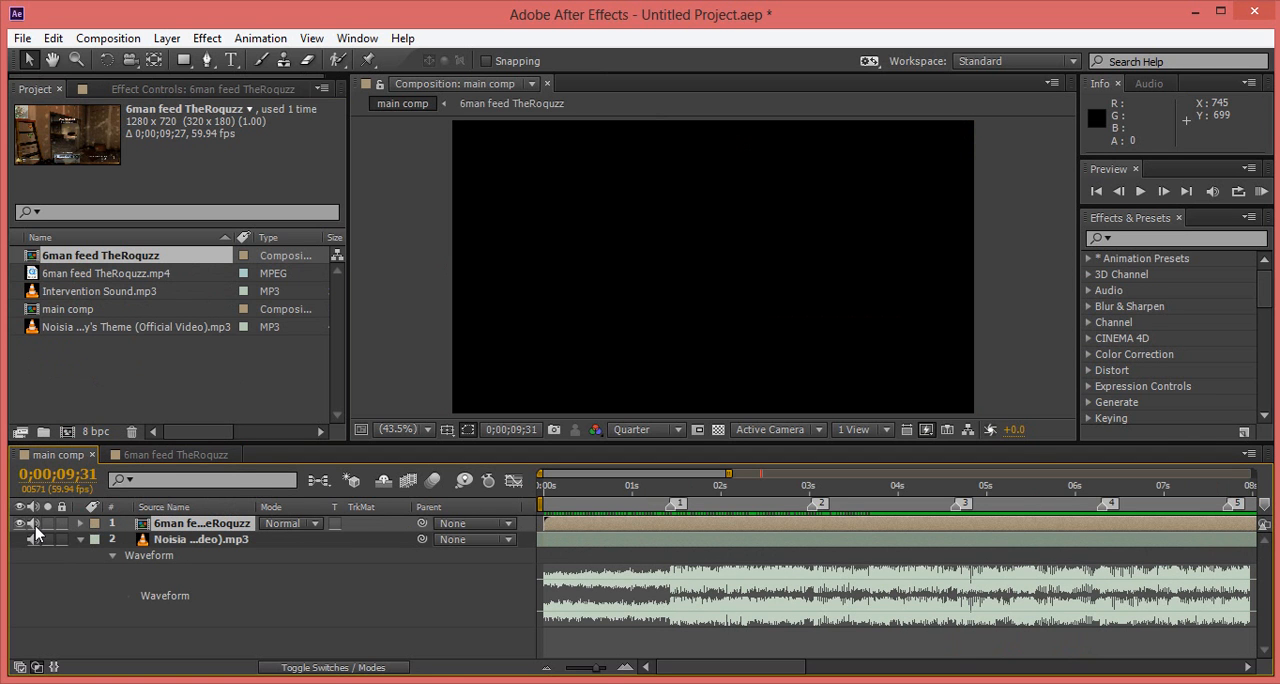
click(33, 524)
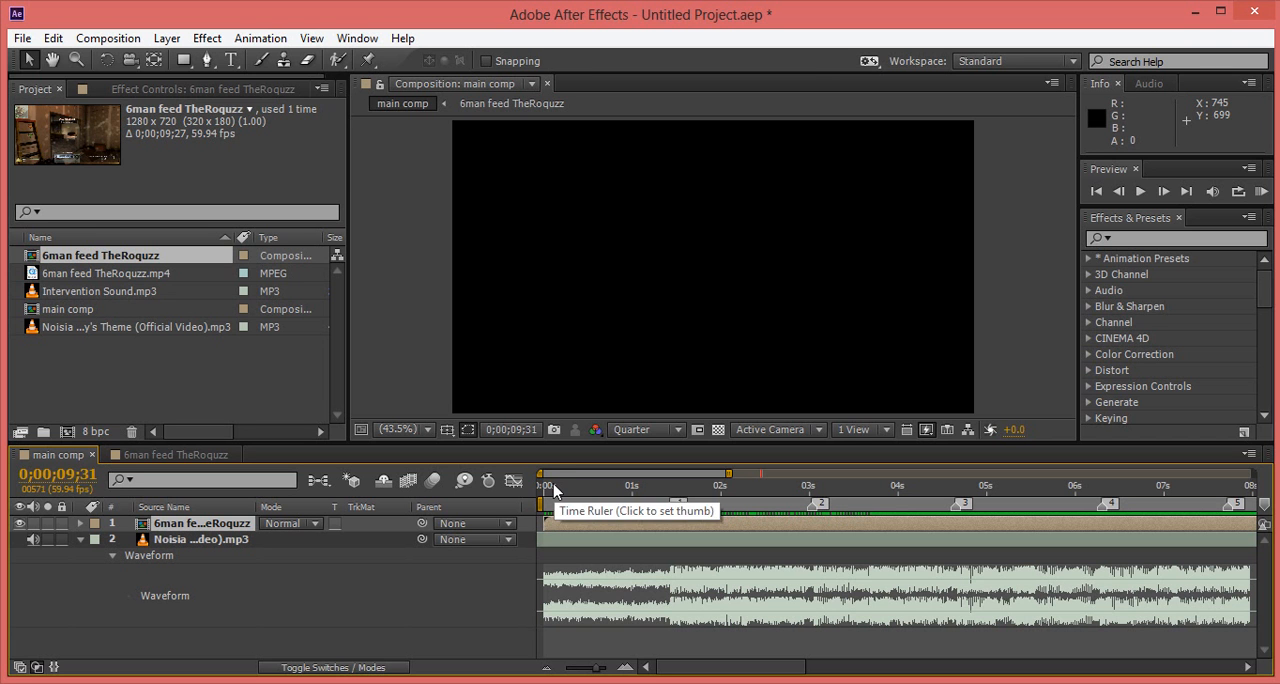
Step: Split the gameplay layer in main comp at 0;00;01;35 and 0;00;03;14
click(551, 486)
drag(551, 486, 633, 488)
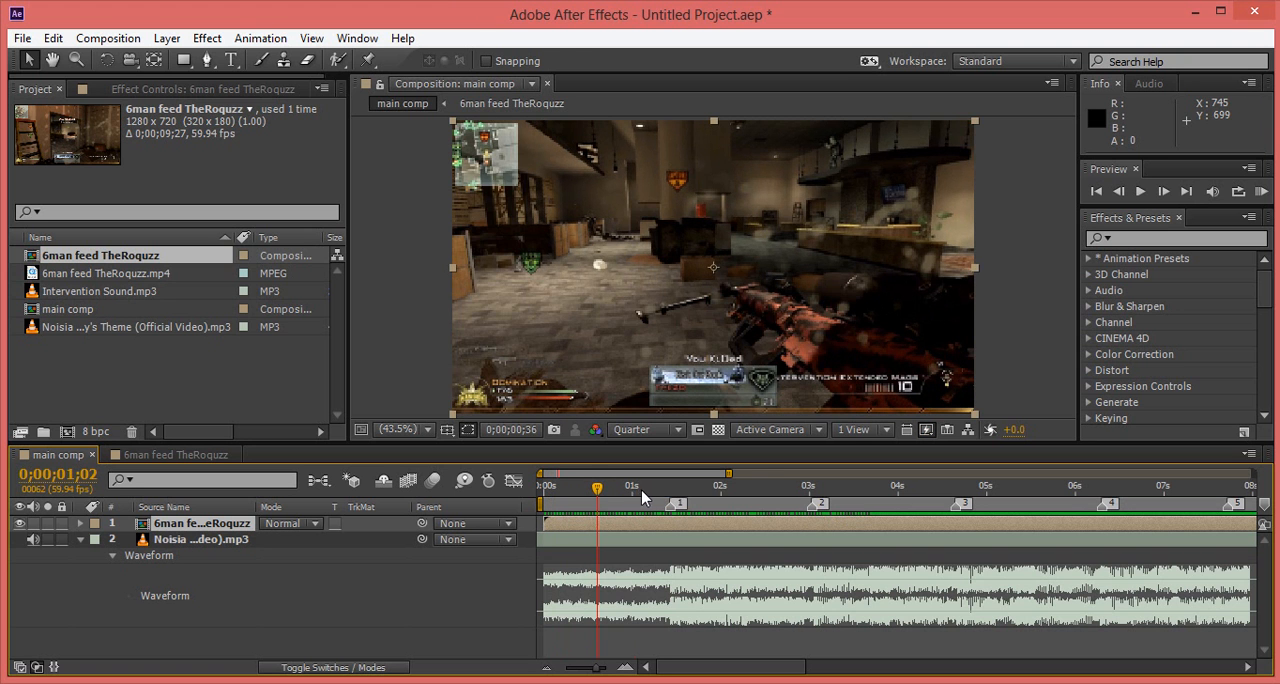
drag(652, 489, 677, 500)
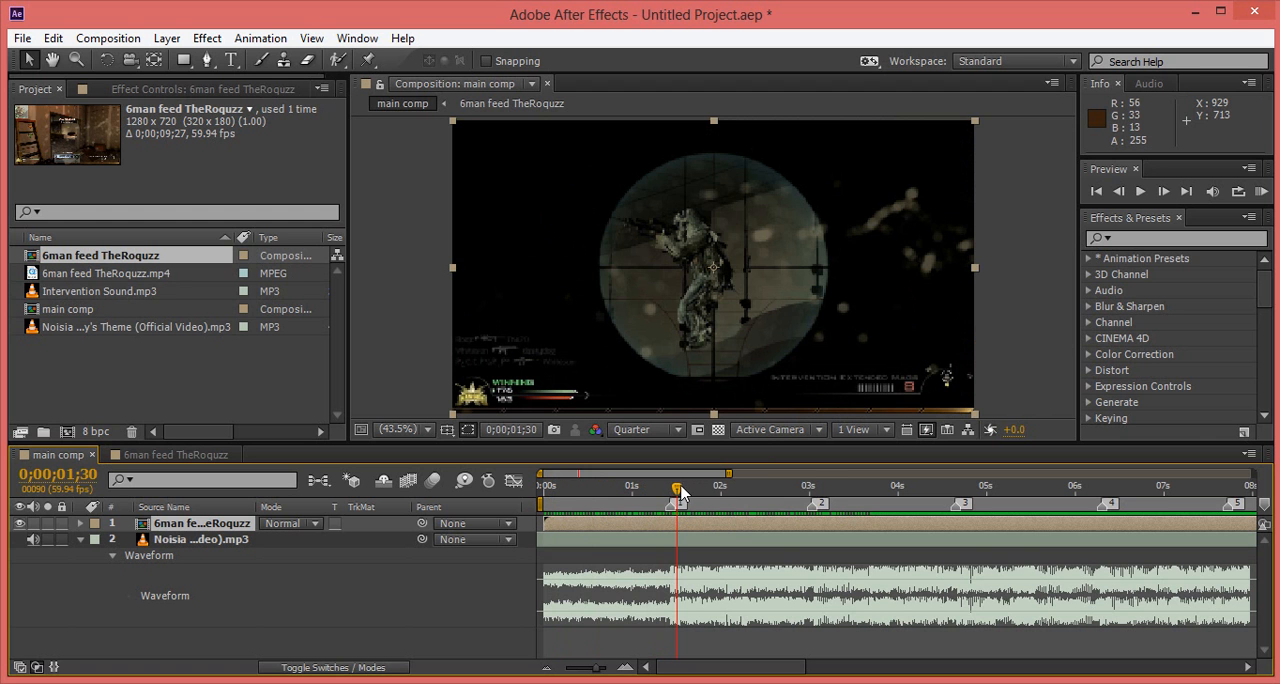
drag(677, 492, 685, 493)
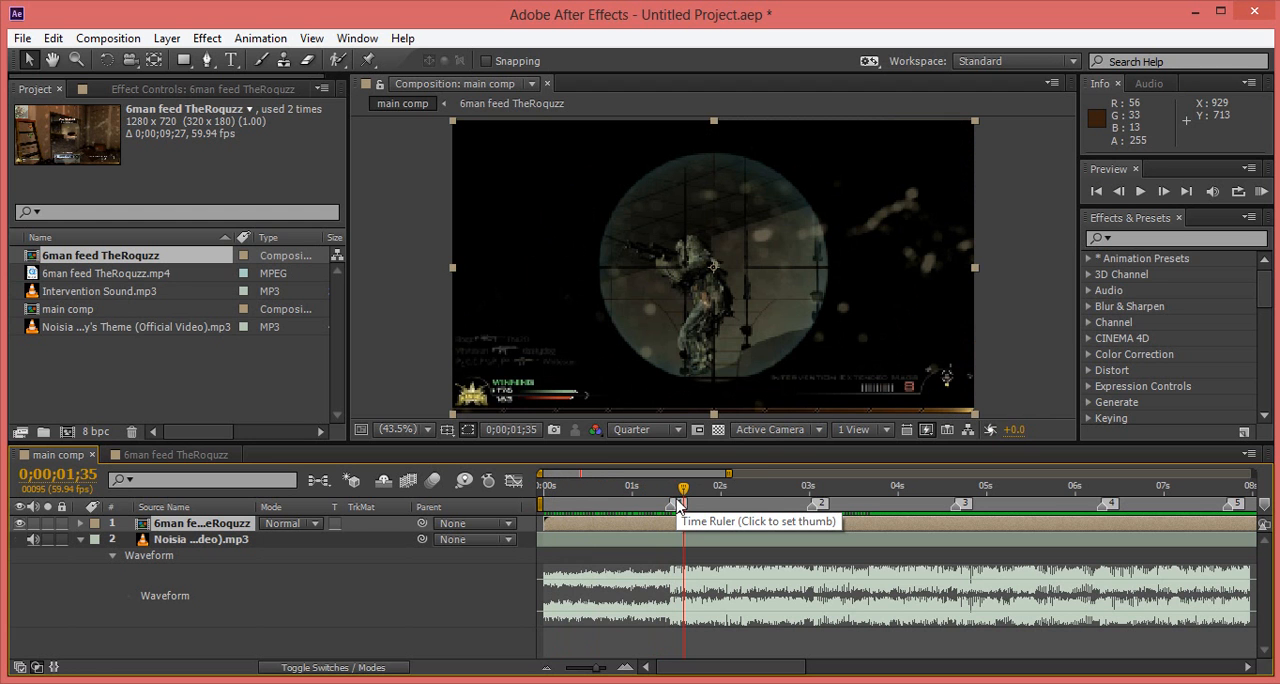
key(ctrl+shift+d)
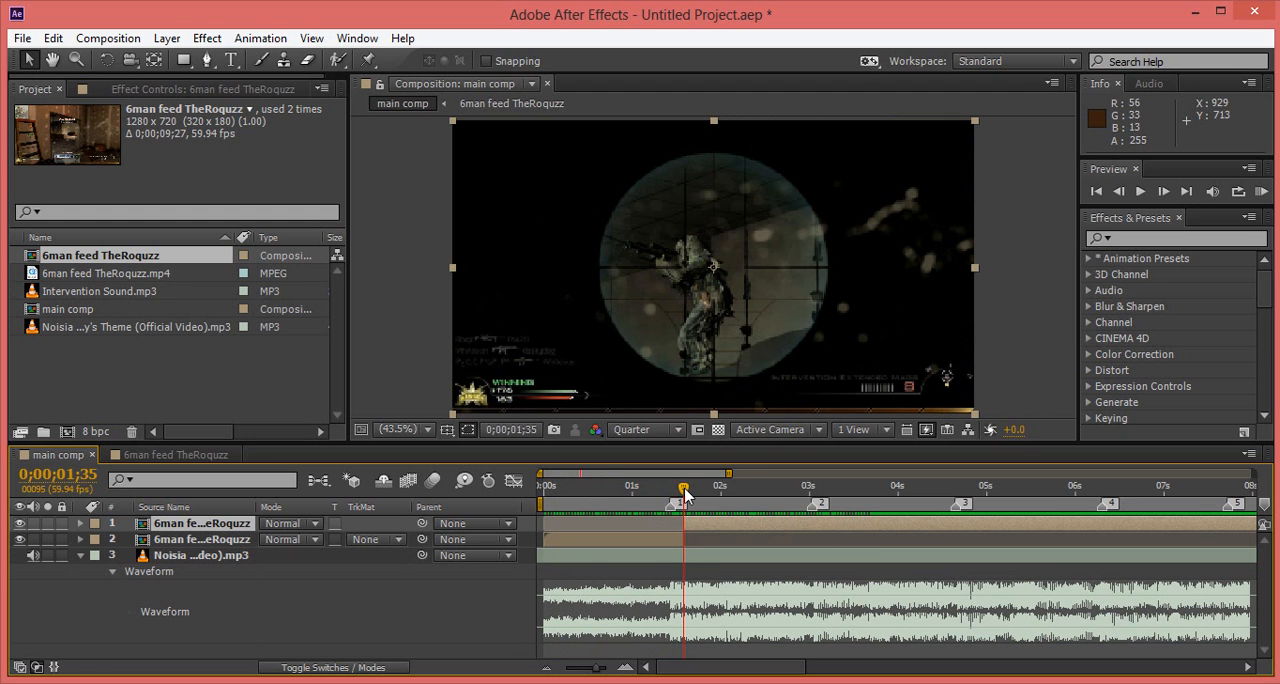
drag(685, 493, 831, 505)
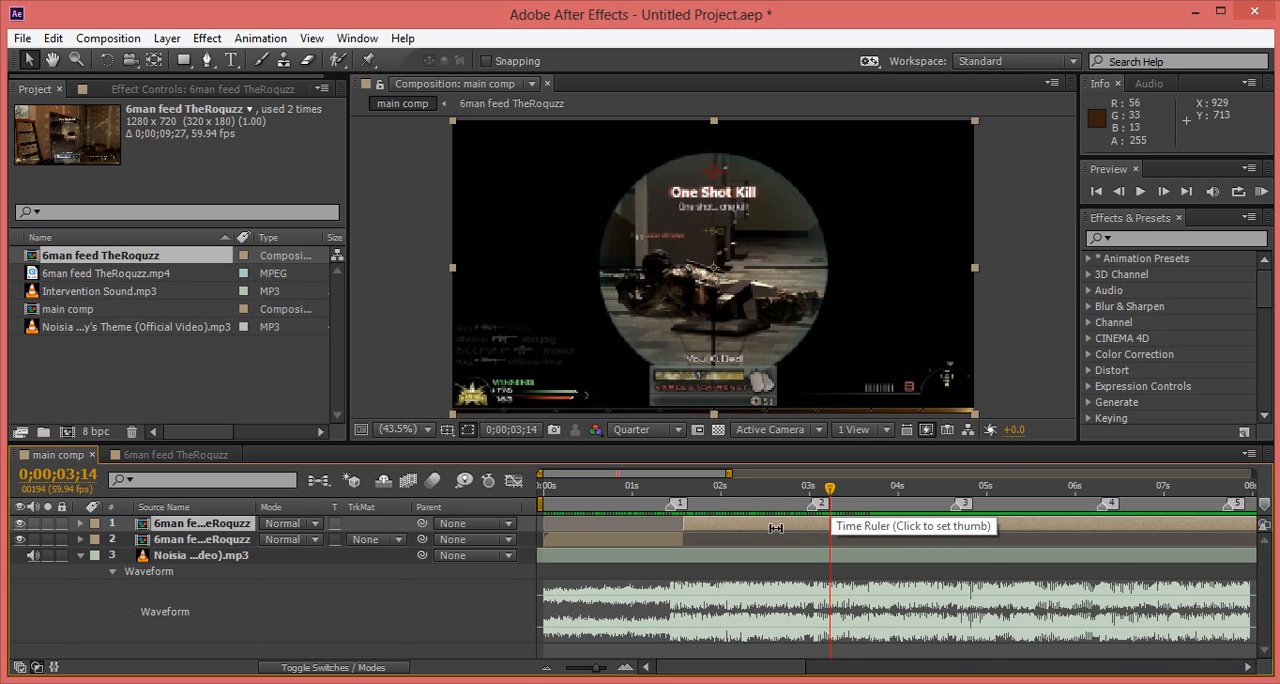
key(ctrl+shift+d)
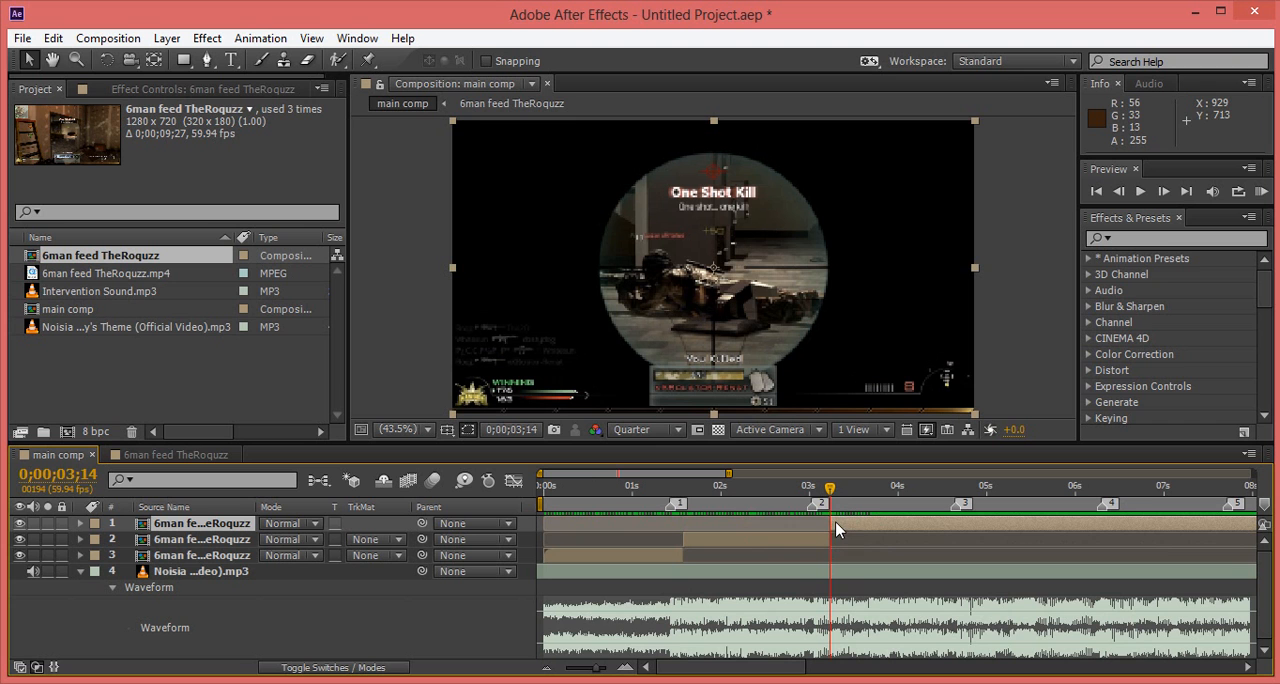
Step: Split the last gameplay segment again at 0;00;04;21
click(700, 668)
drag(699, 672, 722, 671)
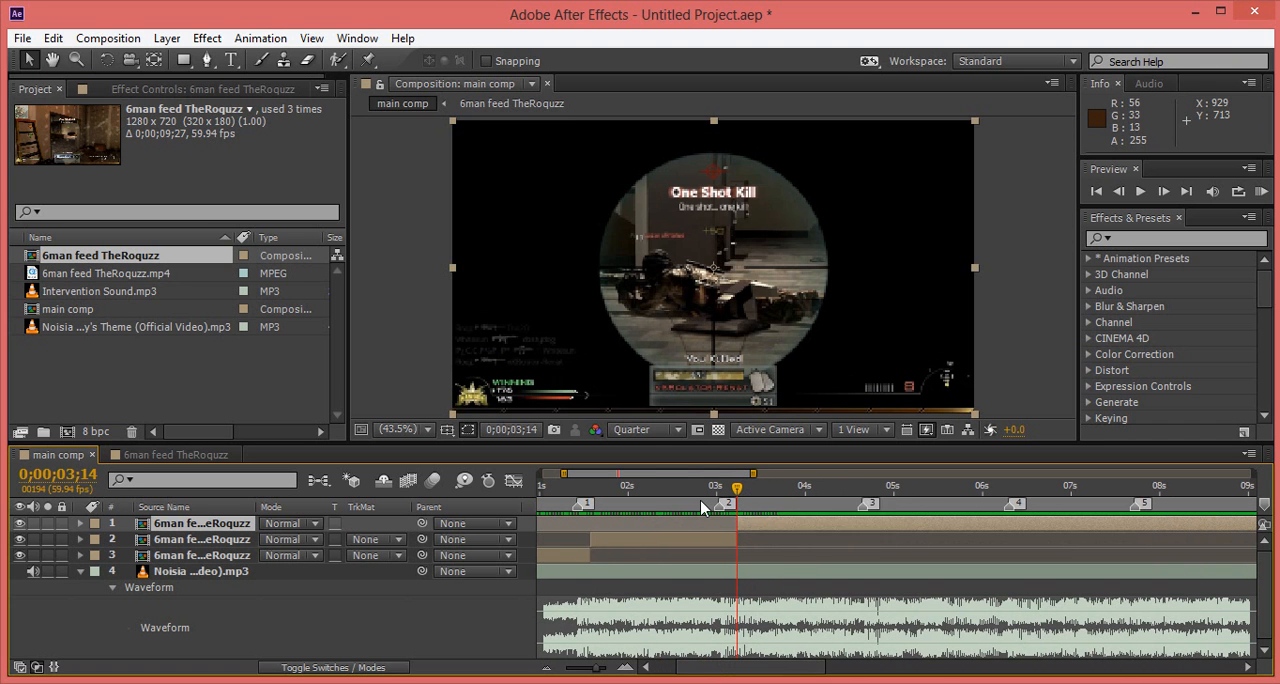
drag(740, 490, 796, 497)
drag(760, 668, 776, 665)
drag(734, 491, 772, 500)
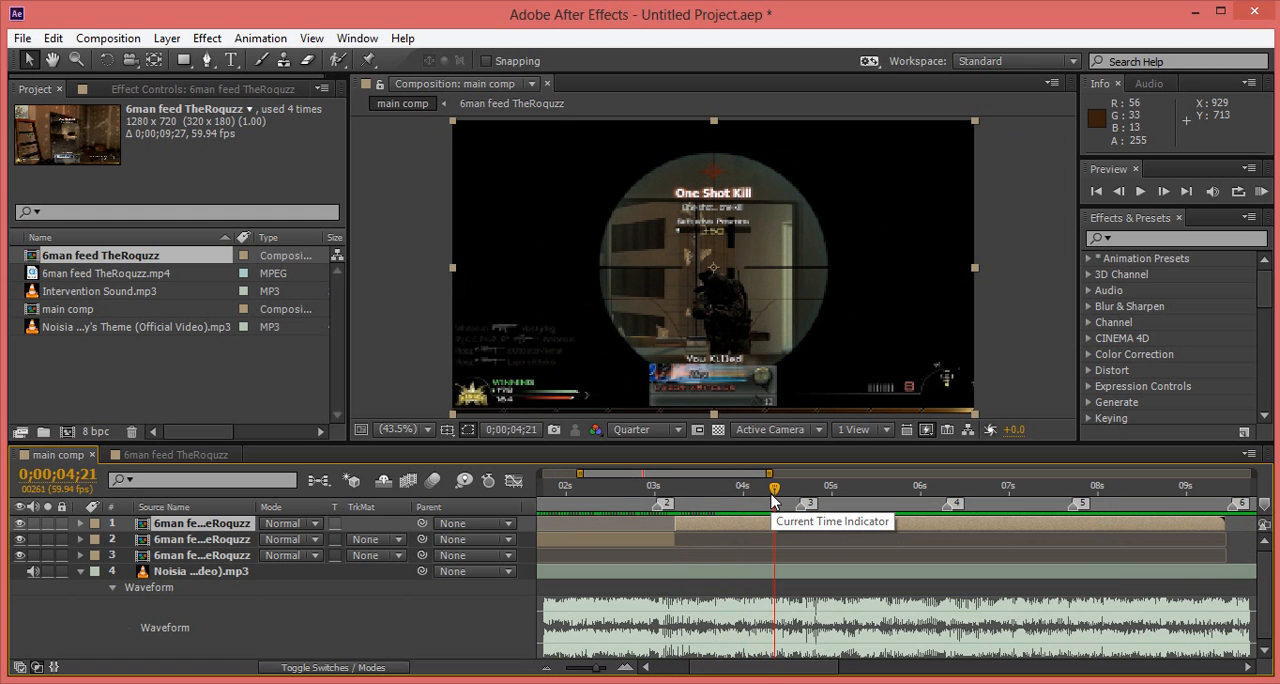
key(ctrl+shift+d)
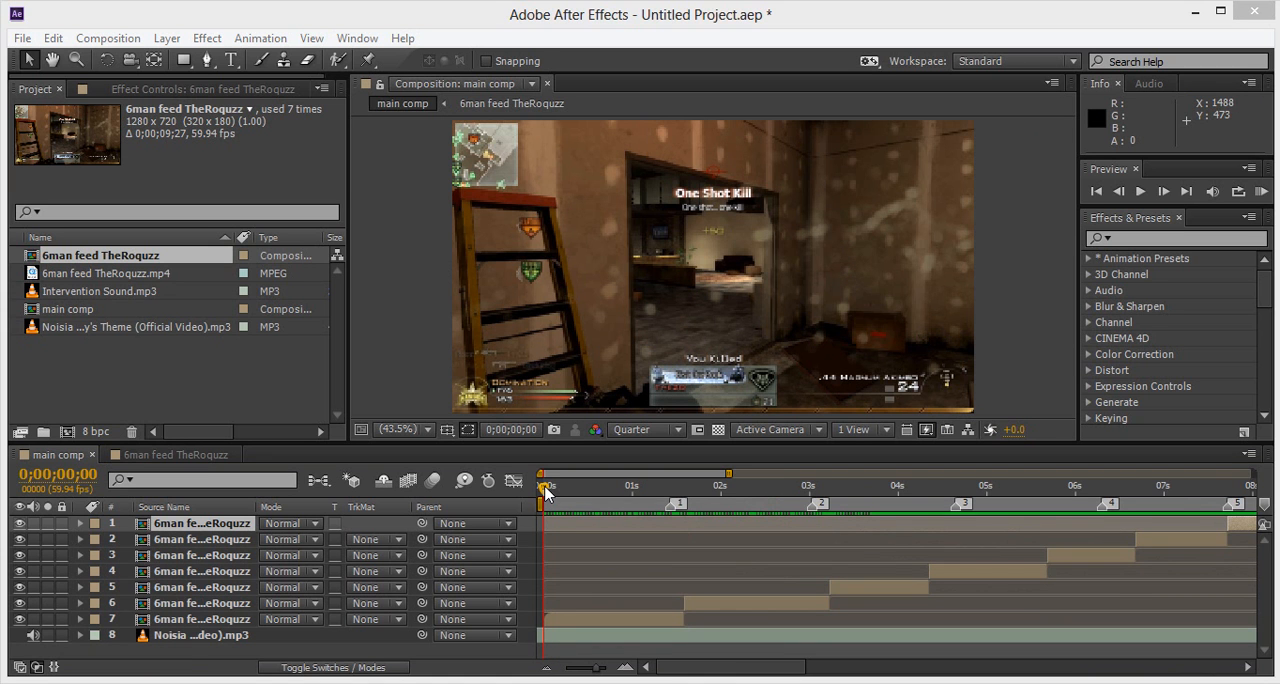
Step: Reveal the audio waveform of the Noisia music layer and bring it into view below the gameplay clips
drag(545, 490, 554, 516)
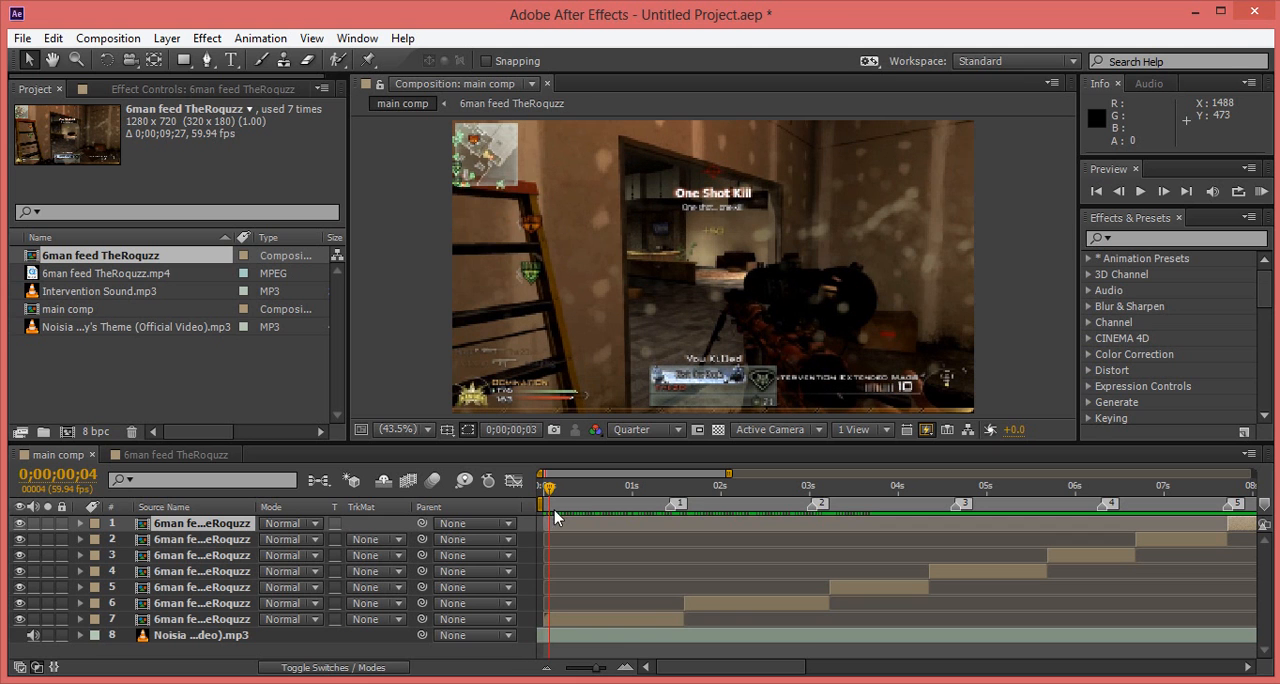
click(220, 638)
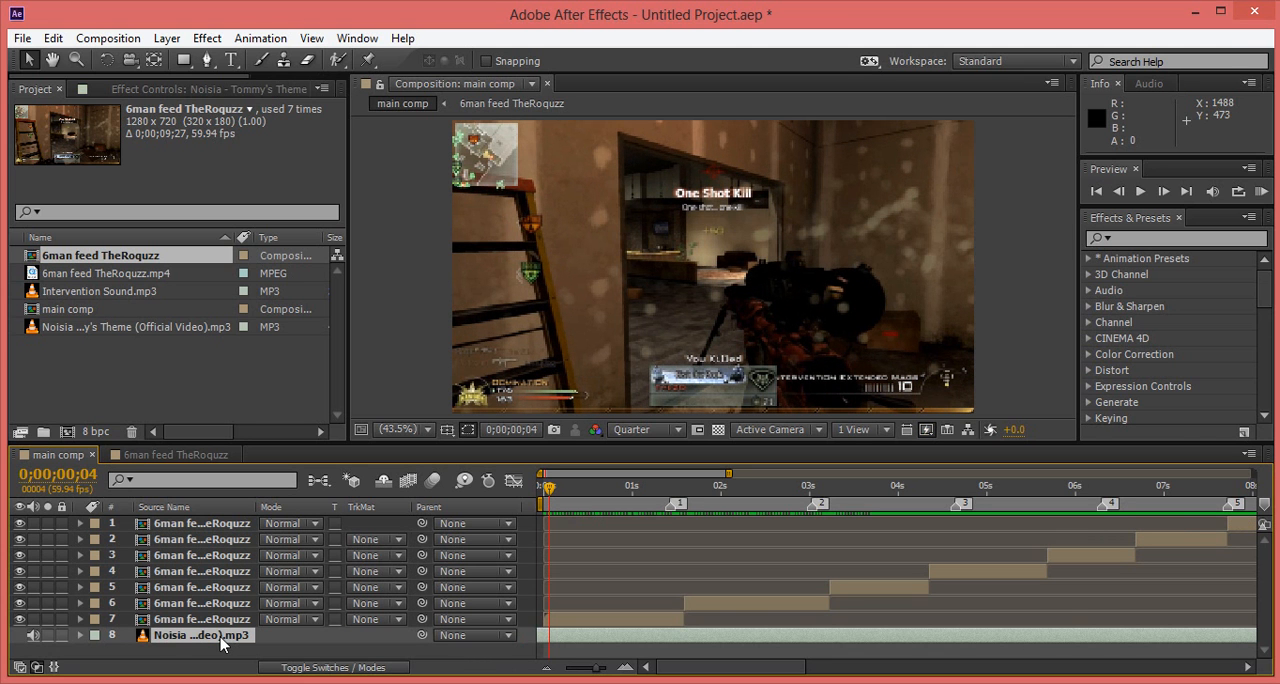
key(l)
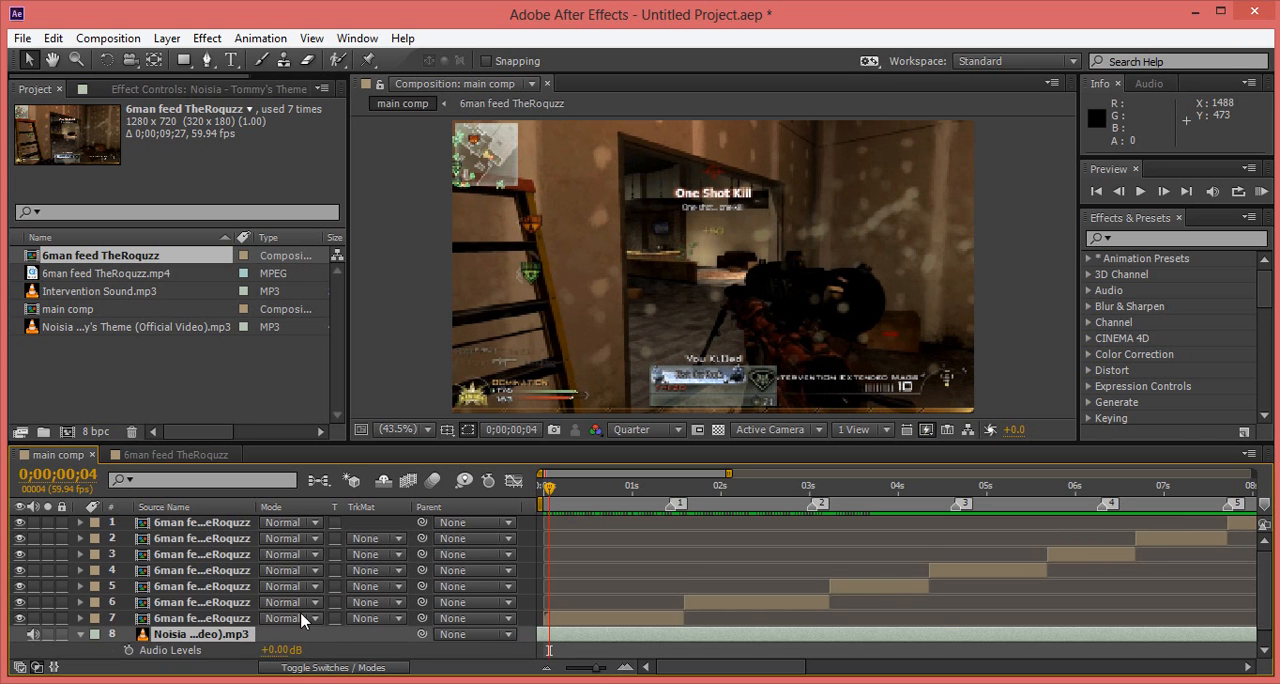
key(l)
key(l)
scroll(1260, 581, down, 2)
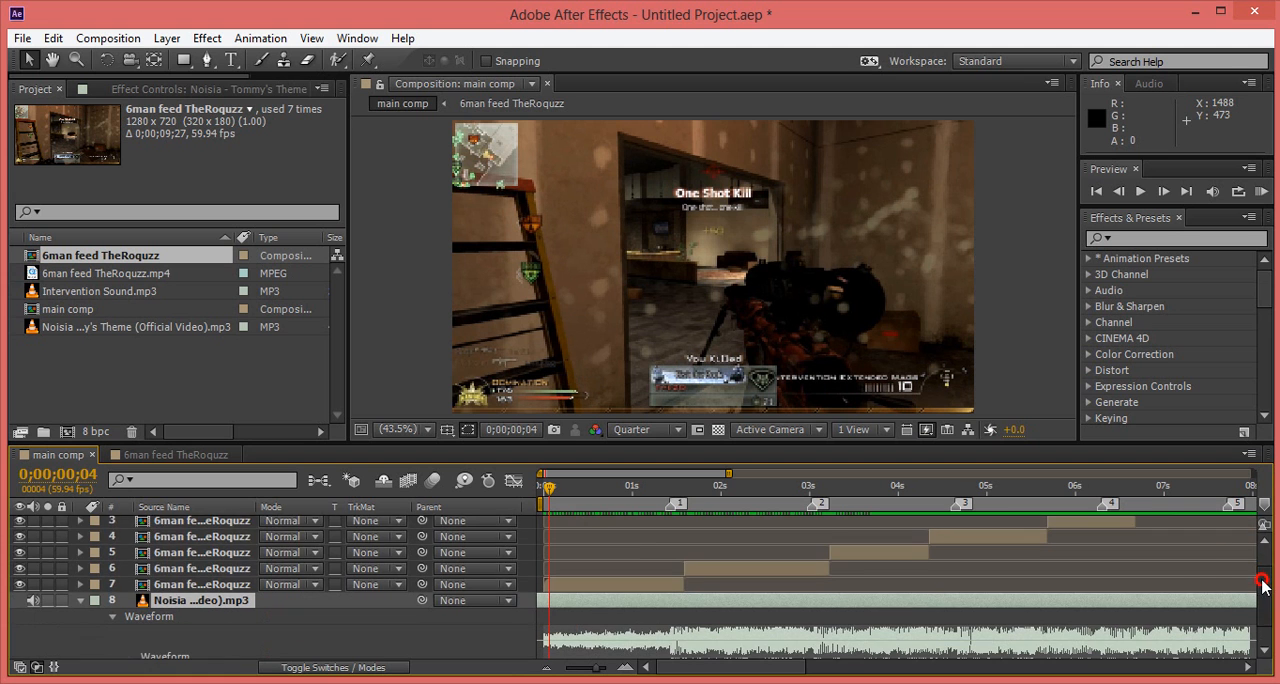
scroll(1258, 622, down, 1)
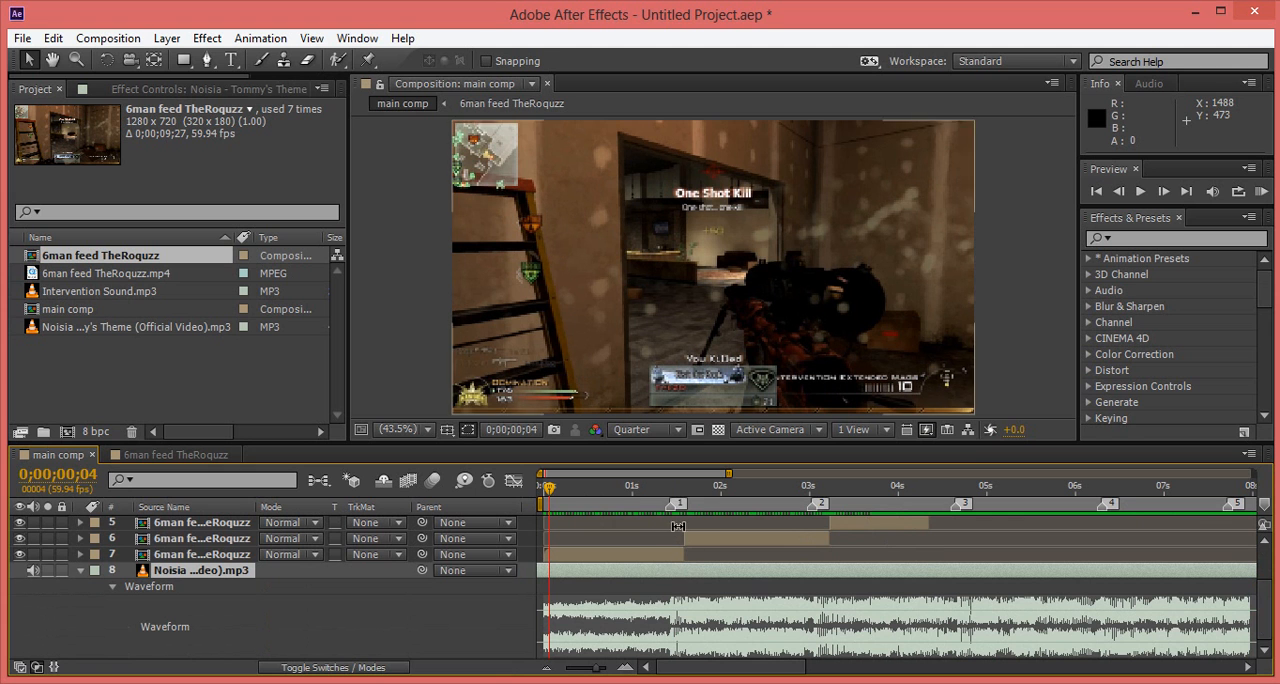
Step: Shift the second gameplay clip in time so it starts at beat marker 1, at 0;00;01;26
drag(552, 488, 665, 510)
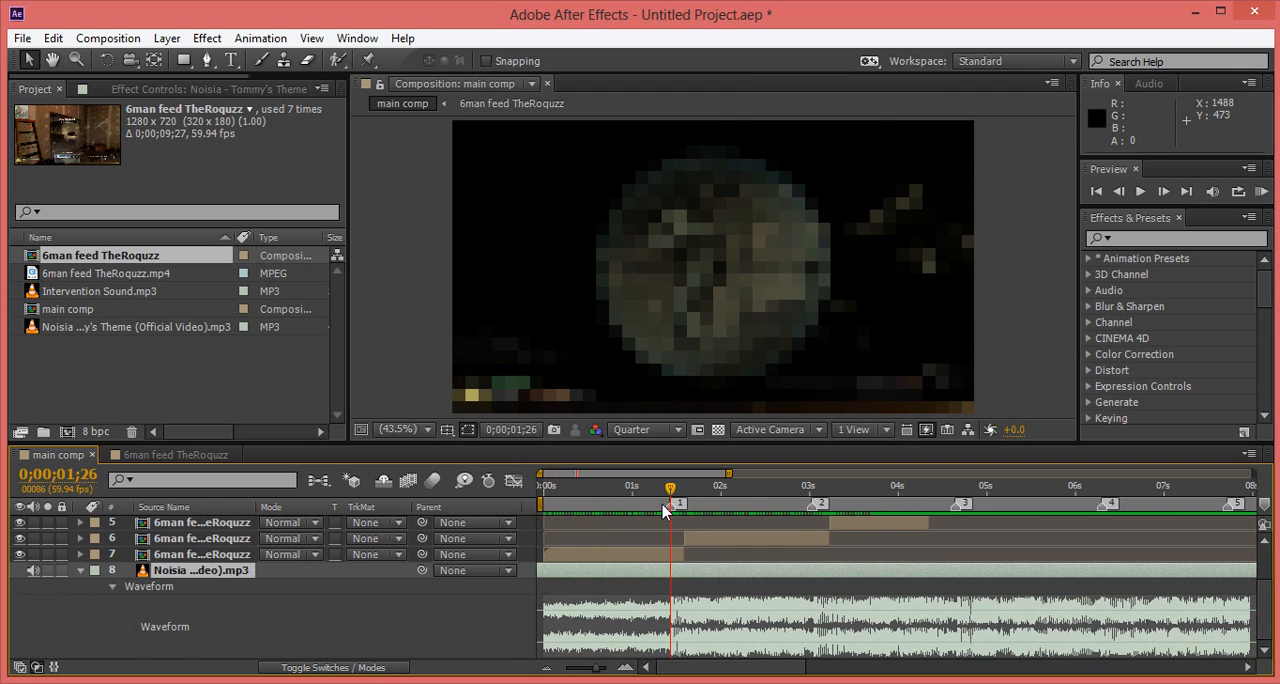
click(716, 541)
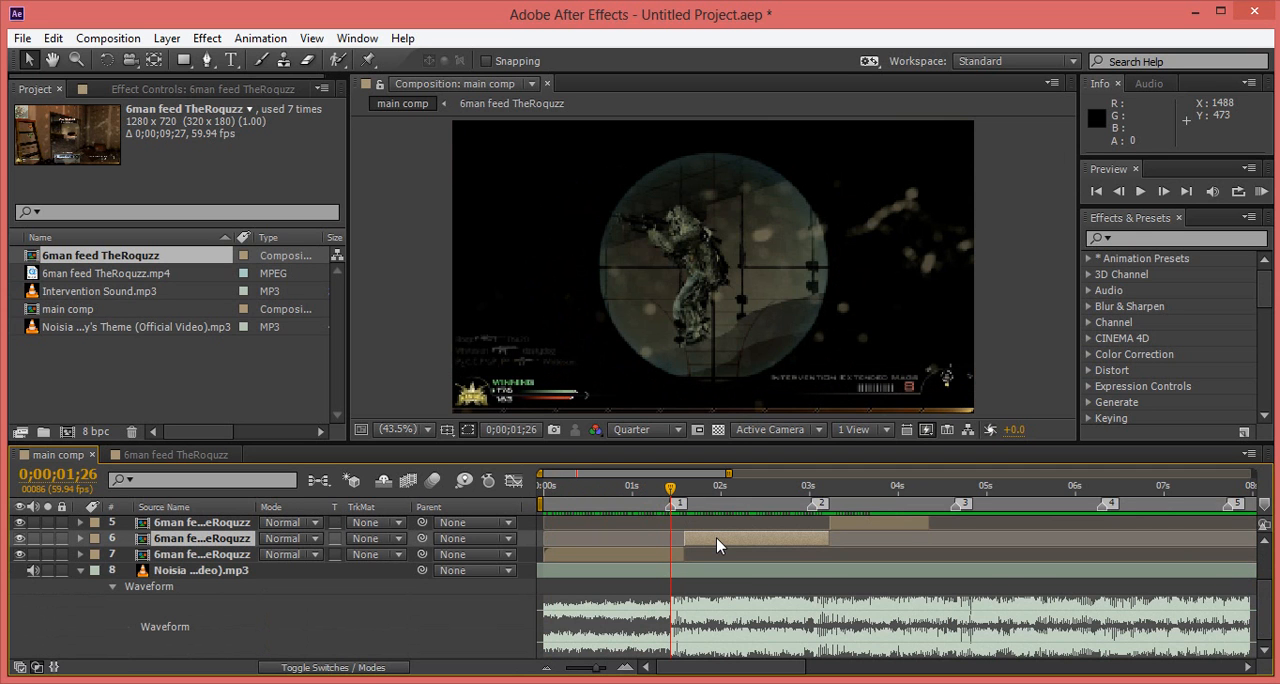
drag(728, 547, 740, 543)
drag(740, 545, 705, 543)
drag(735, 537, 730, 540)
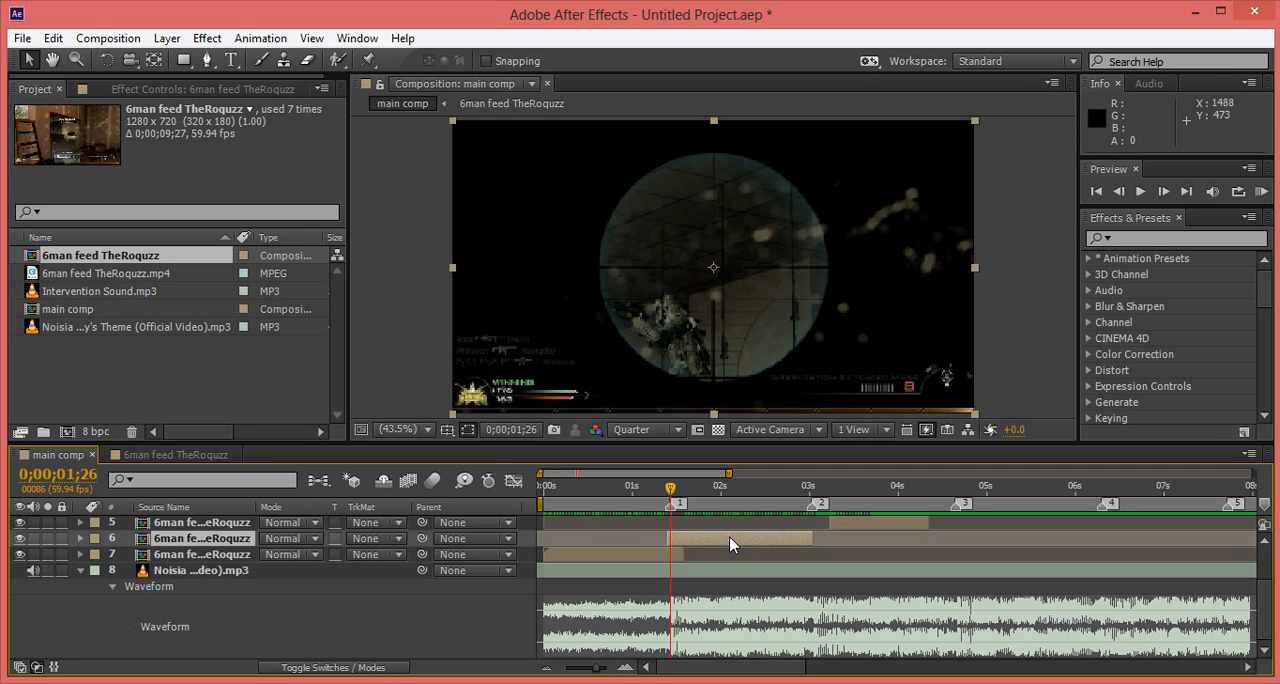
key(ctrl+z)
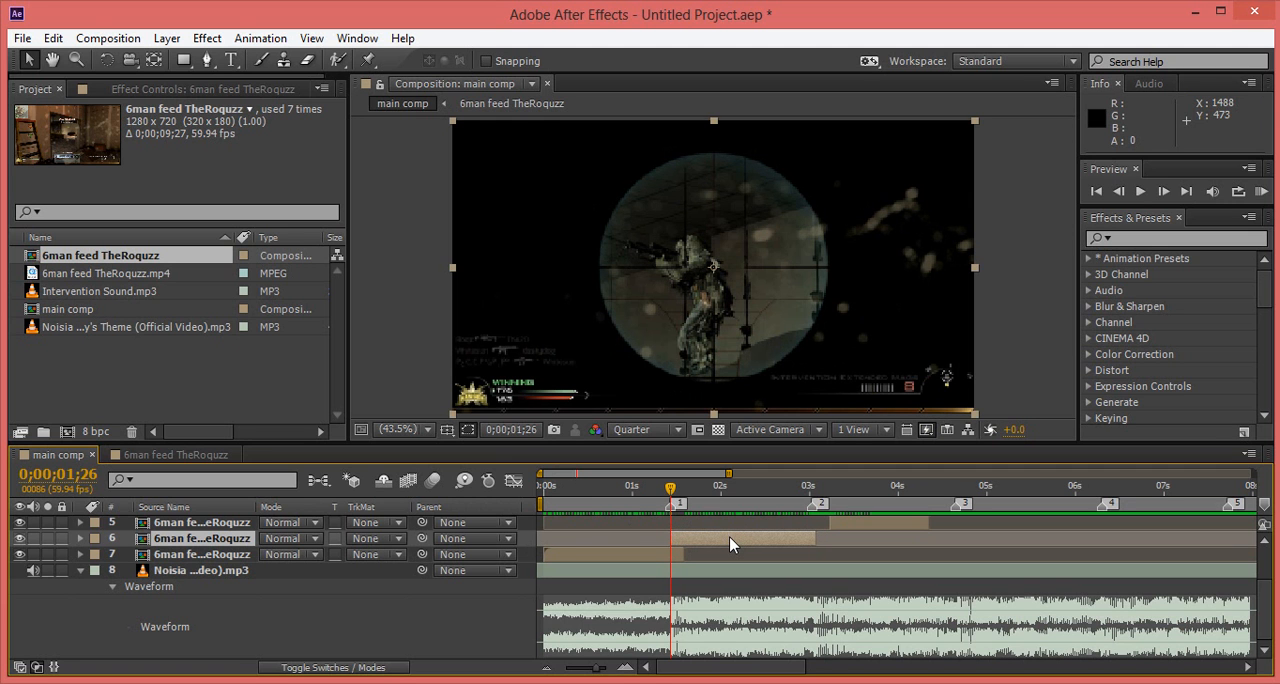
Step: Shift the third gameplay clip to start at beat marker 2 (0;00;03;02) and the fourth at beat marker 3 (0;00;04;39)
click(811, 488)
click(861, 521)
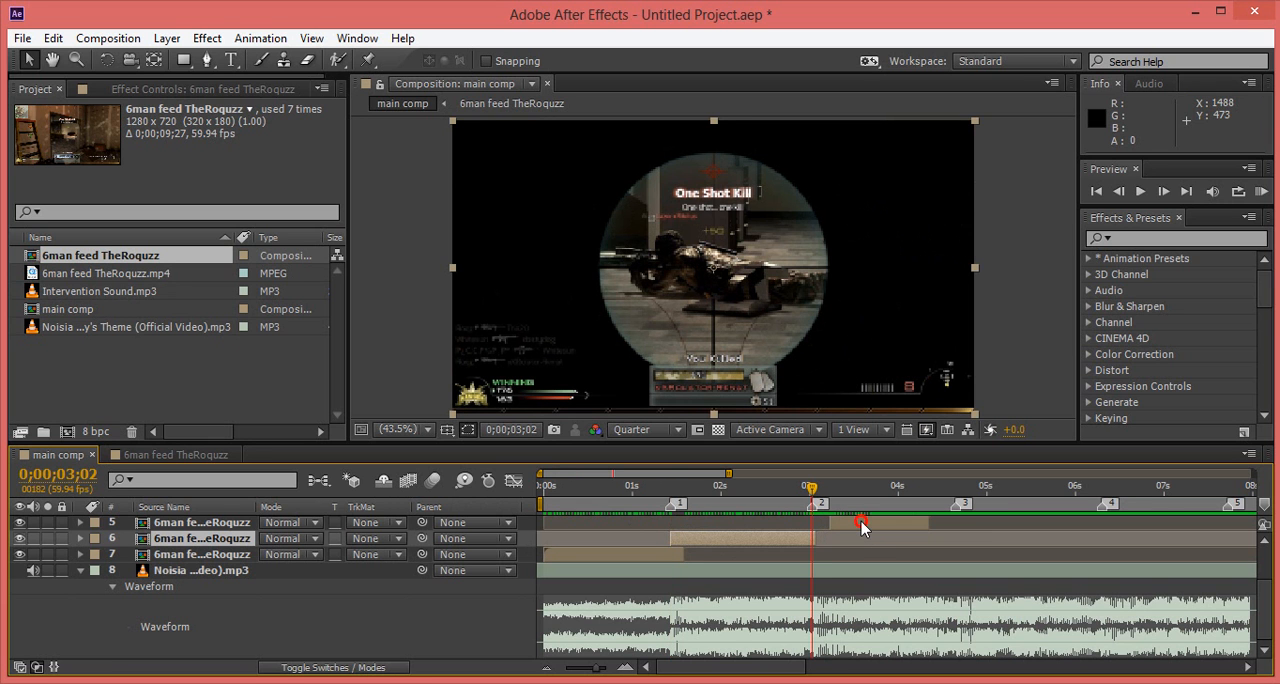
drag(861, 521, 838, 523)
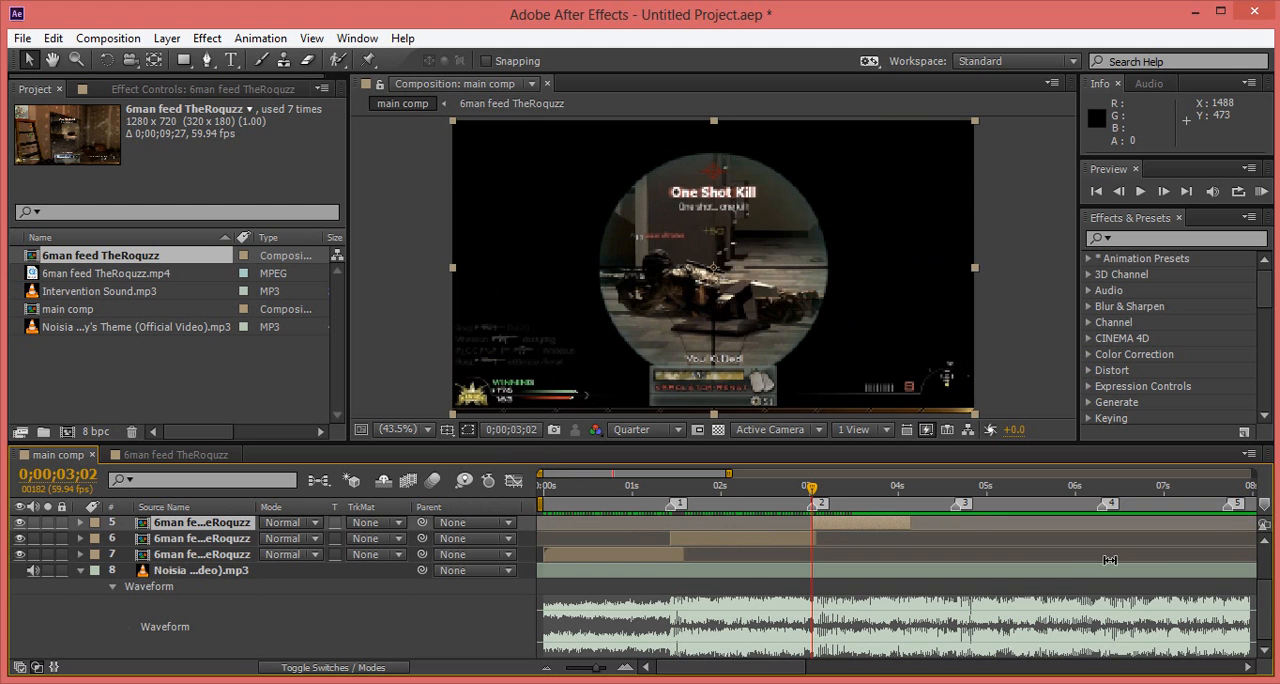
drag(1264, 553, 1267, 538)
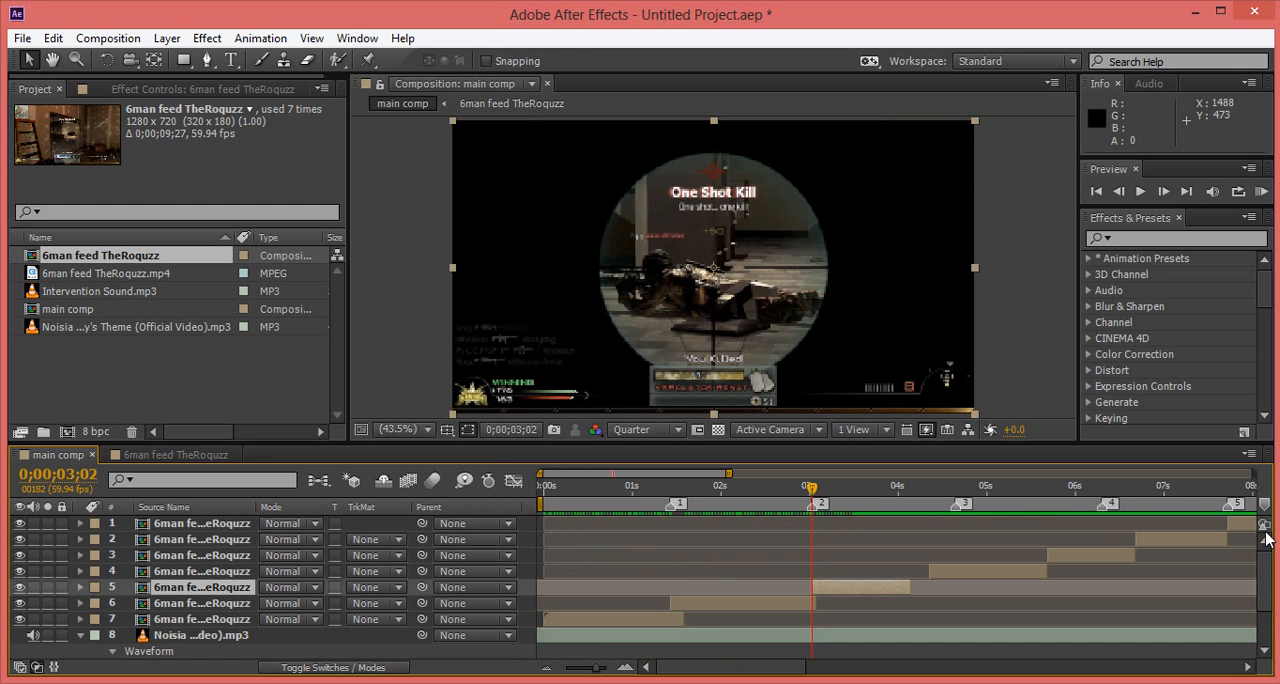
click(956, 487)
click(982, 575)
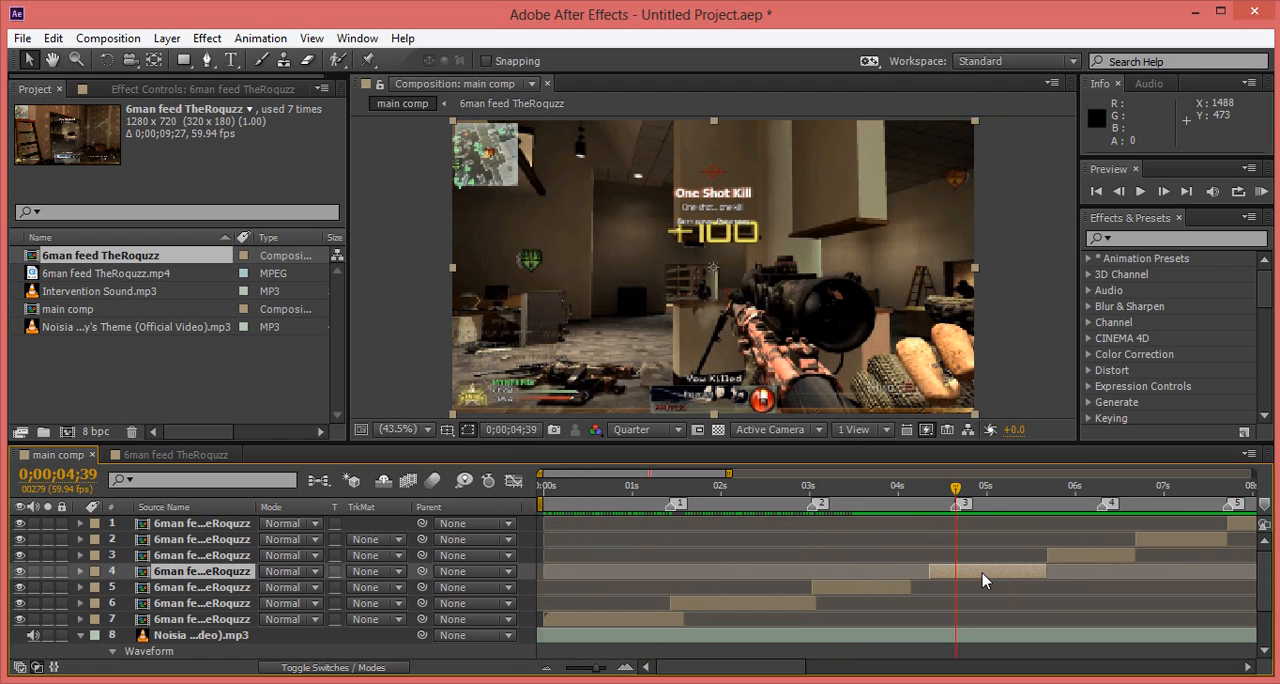
key(bracketleft)
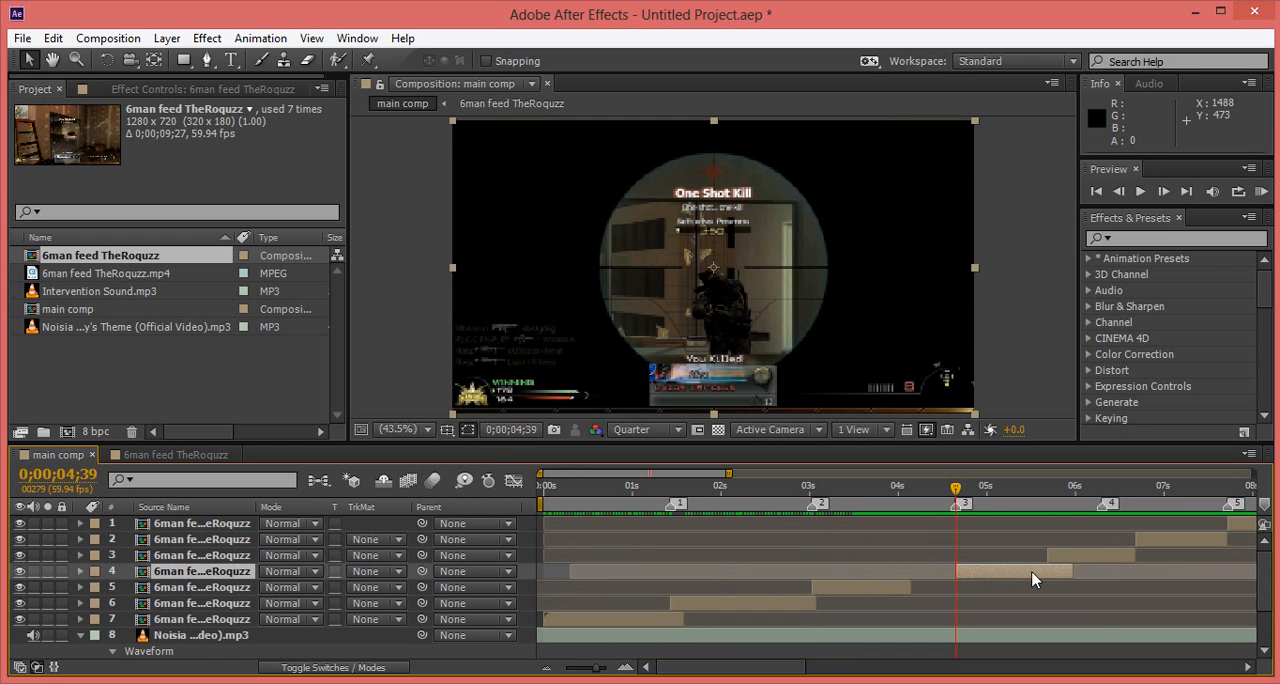
Step: Shift the fifth gameplay clip to start at beat marker 4 (0;00;06;18) and the sixth at beat marker 5 (0;00;07;43)
click(1105, 487)
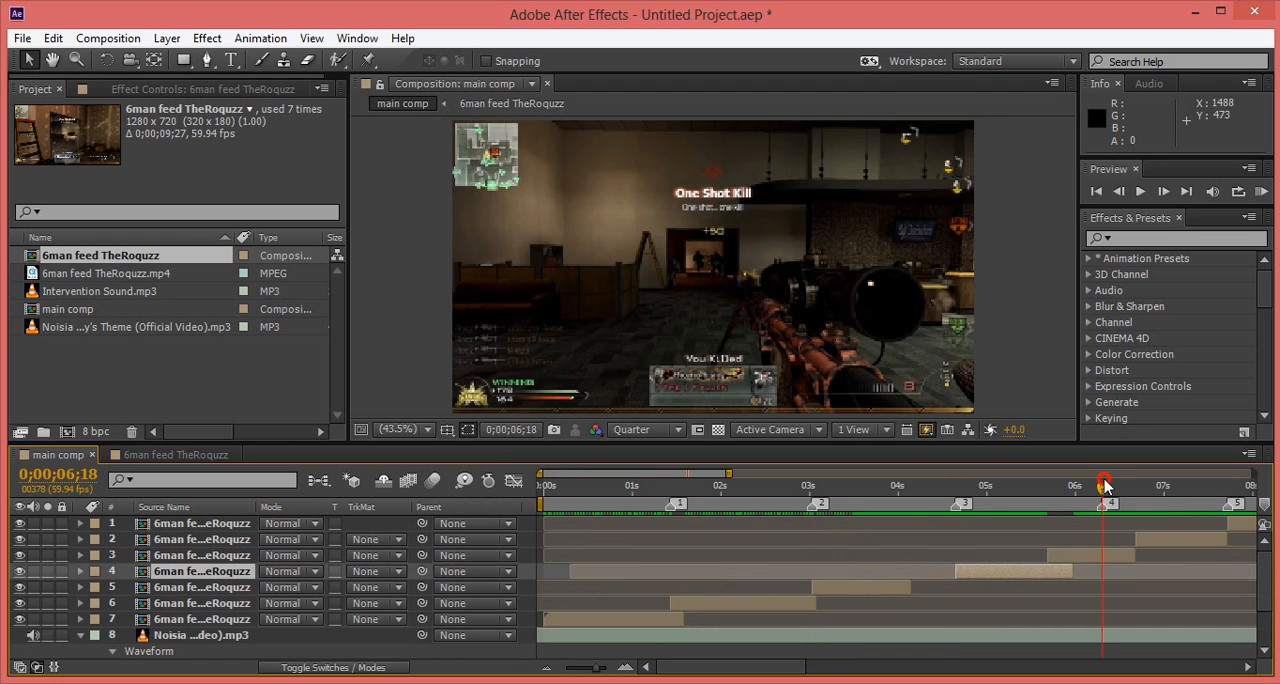
click(1105, 555)
key(bracketleft)
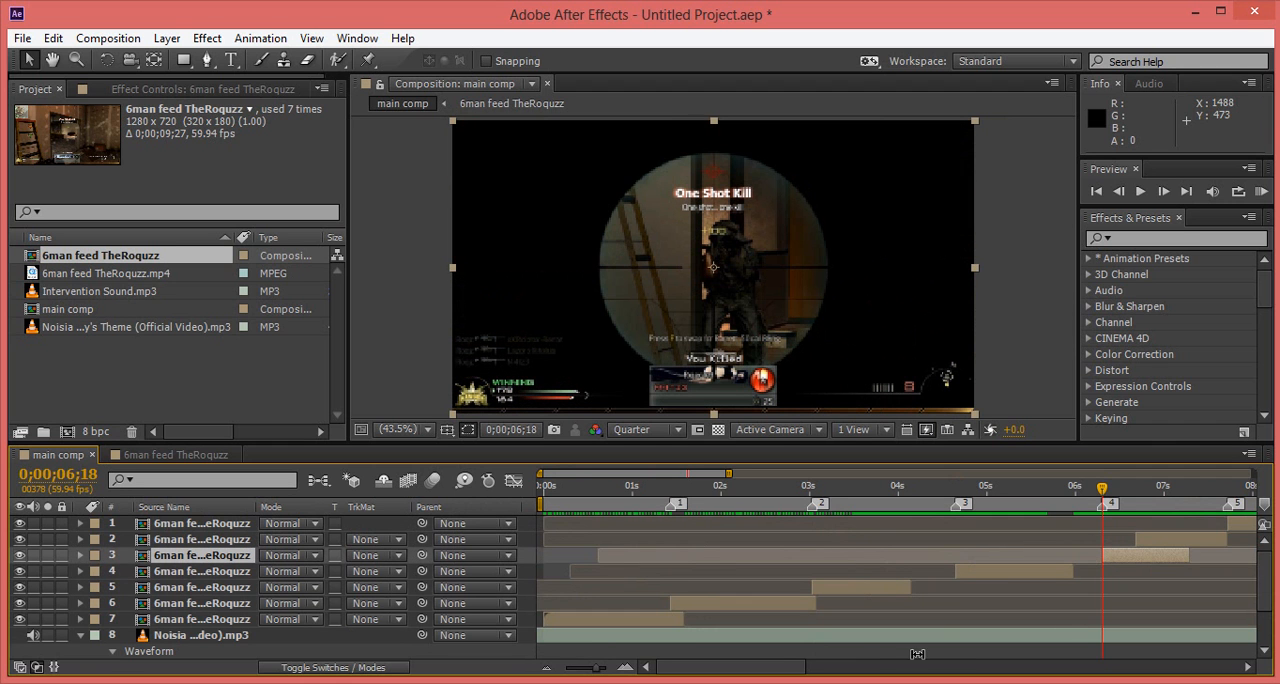
click(788, 668)
drag(788, 672, 858, 672)
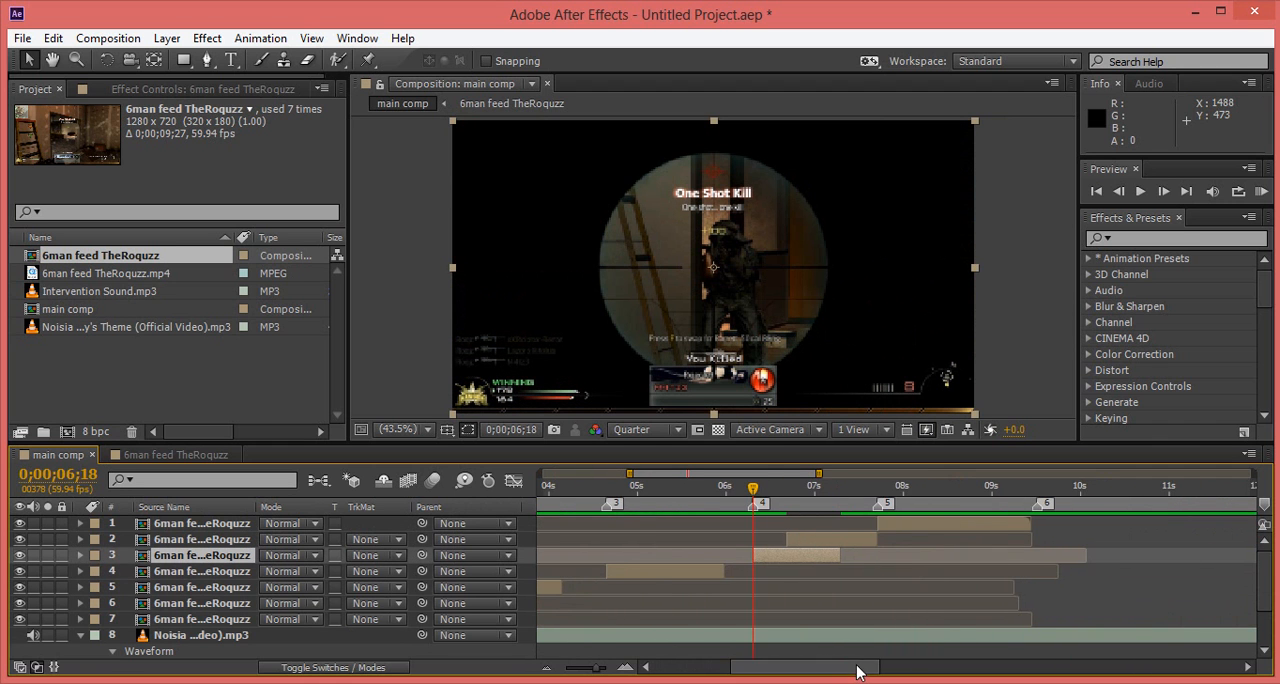
click(875, 505)
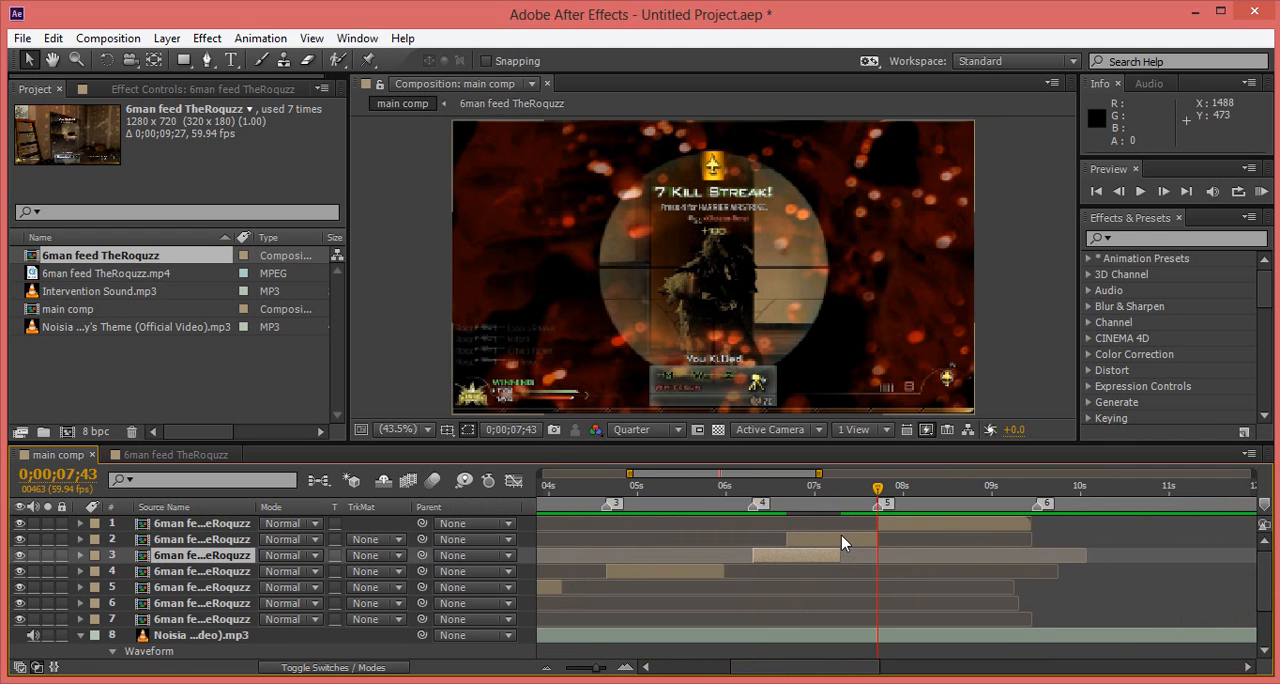
click(839, 541)
key(bracketleft)
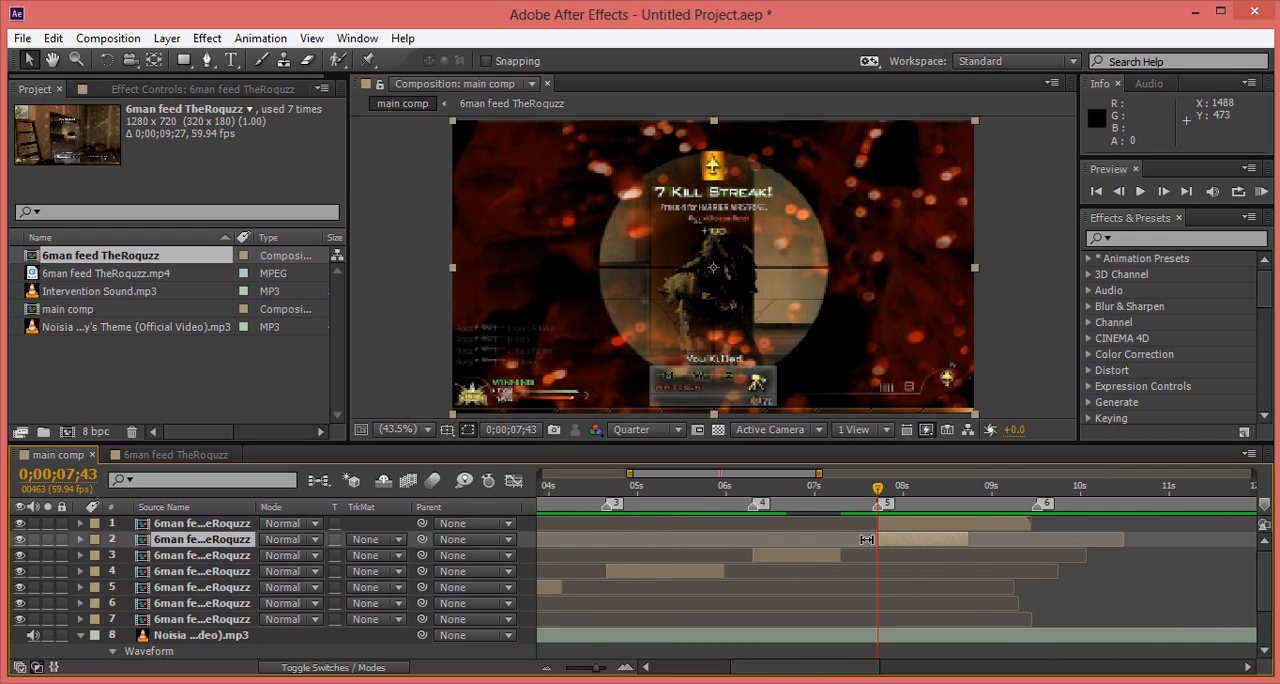
Step: Shift the last gameplay clip in time so it starts at beat marker 6, at 0;00;09;31
click(1038, 488)
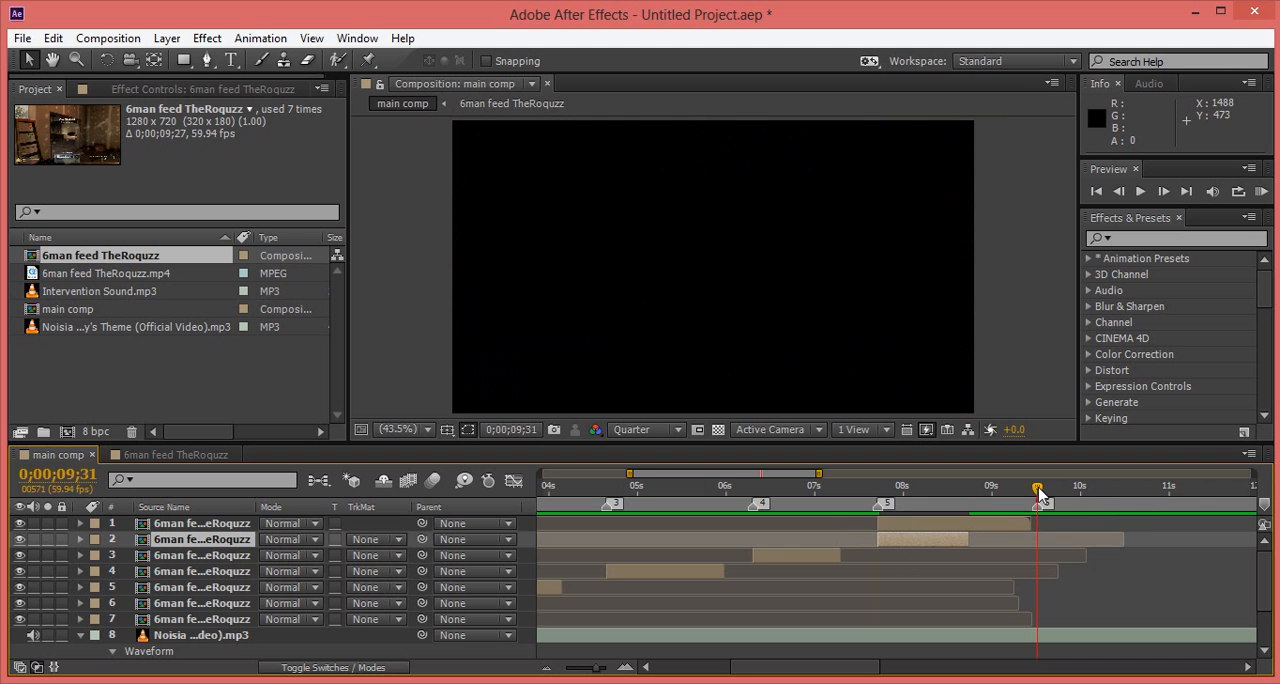
click(997, 525)
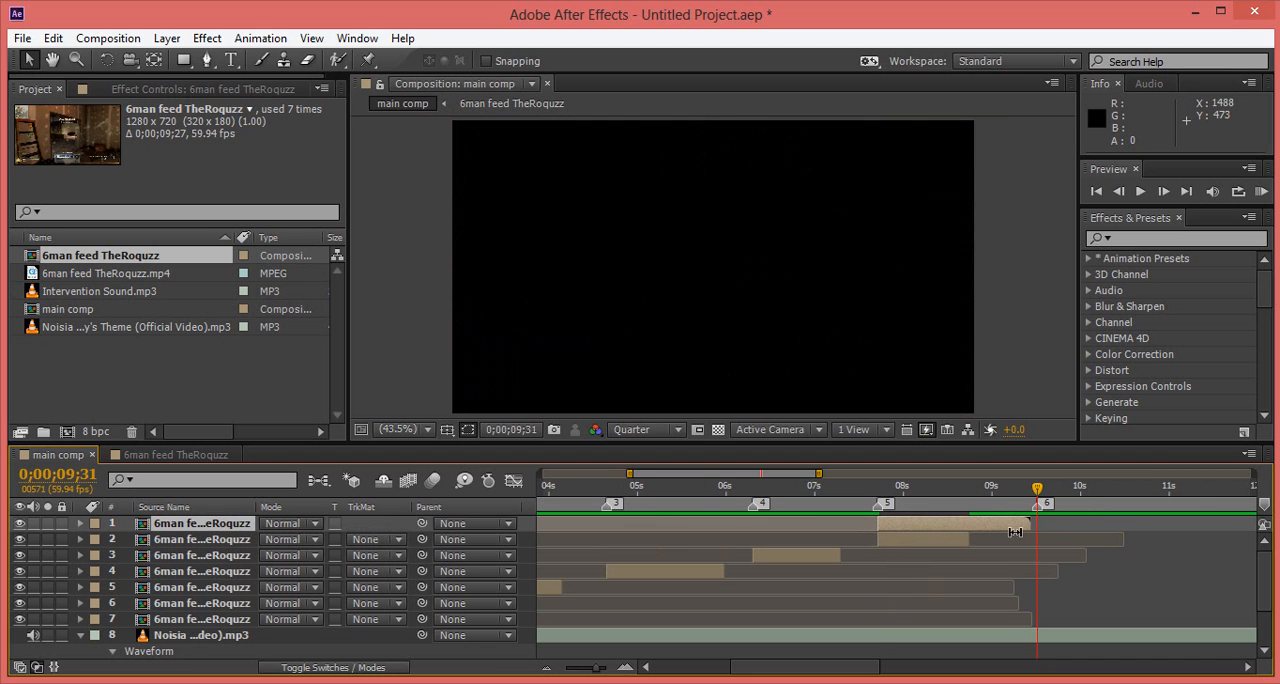
key(bracketleft)
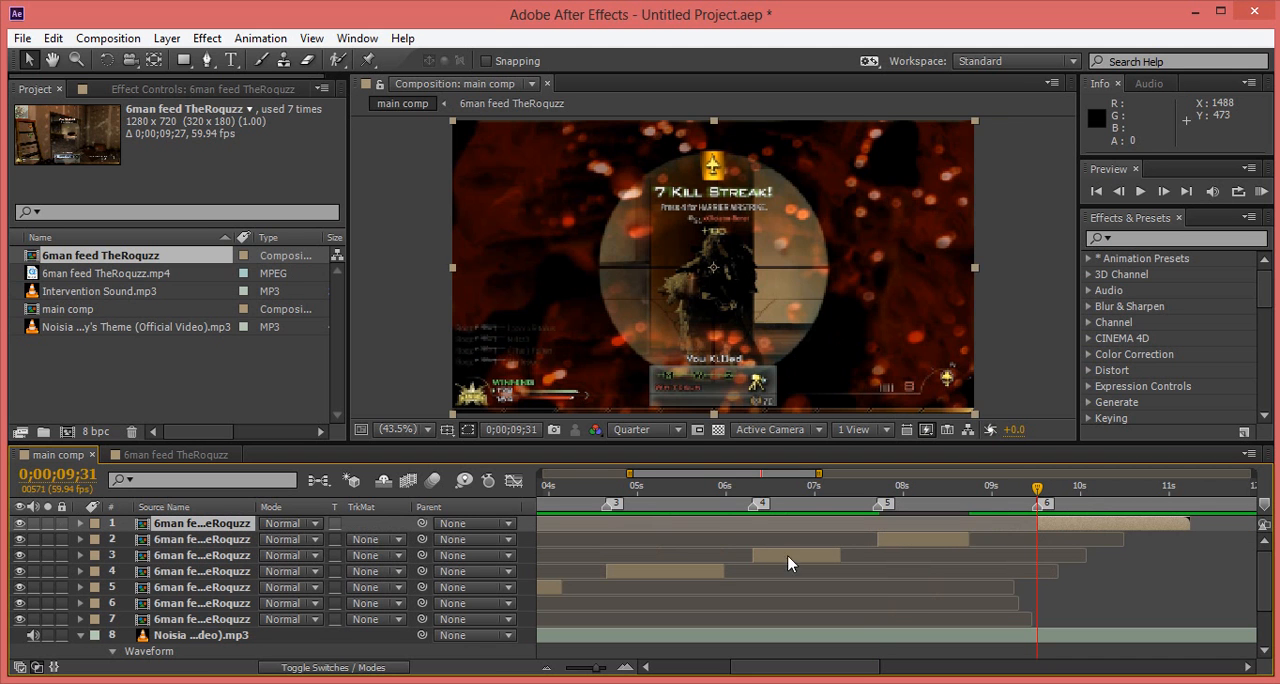
Step: Preview the rearranged clips from the start of main comp and scrub through the gaps between them
drag(850, 667, 695, 675)
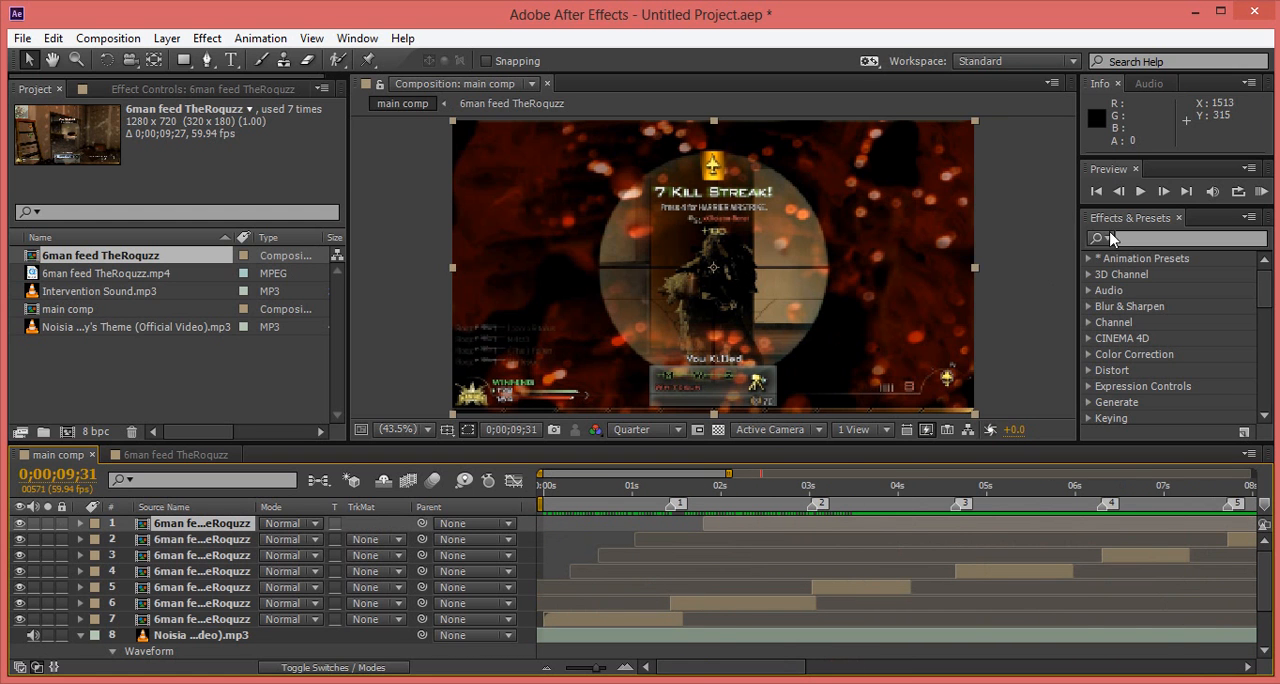
click(1263, 192)
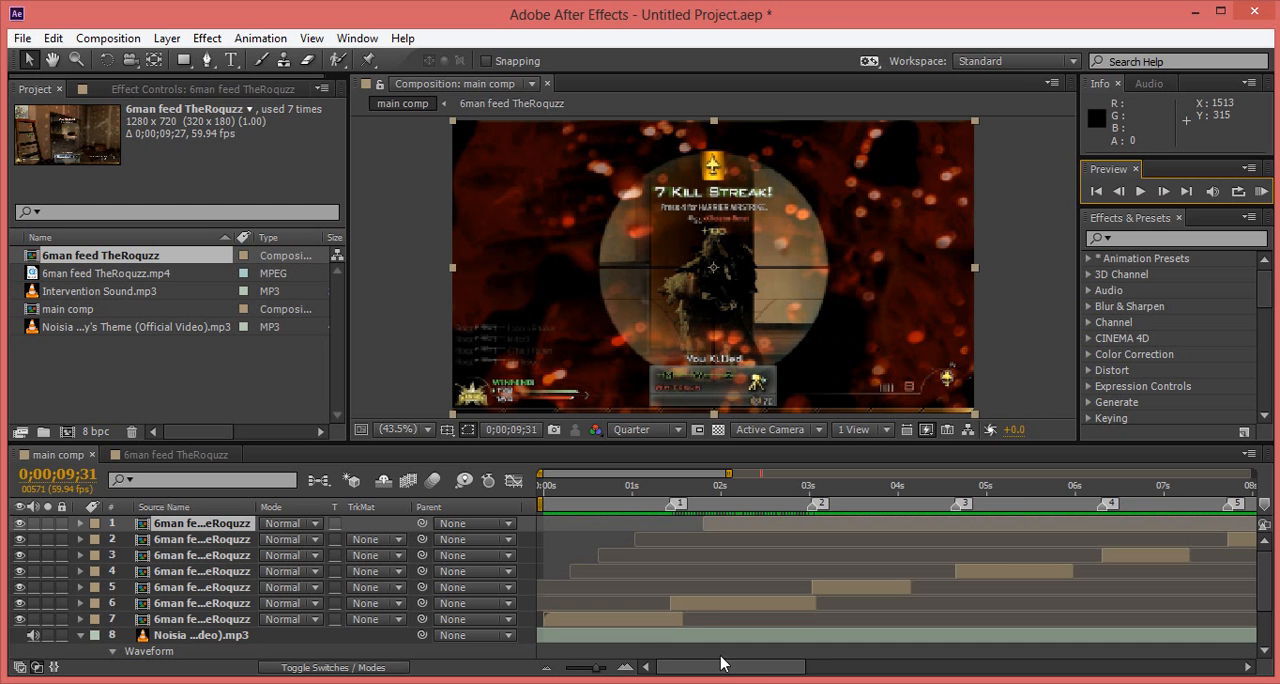
drag(909, 490, 1092, 490)
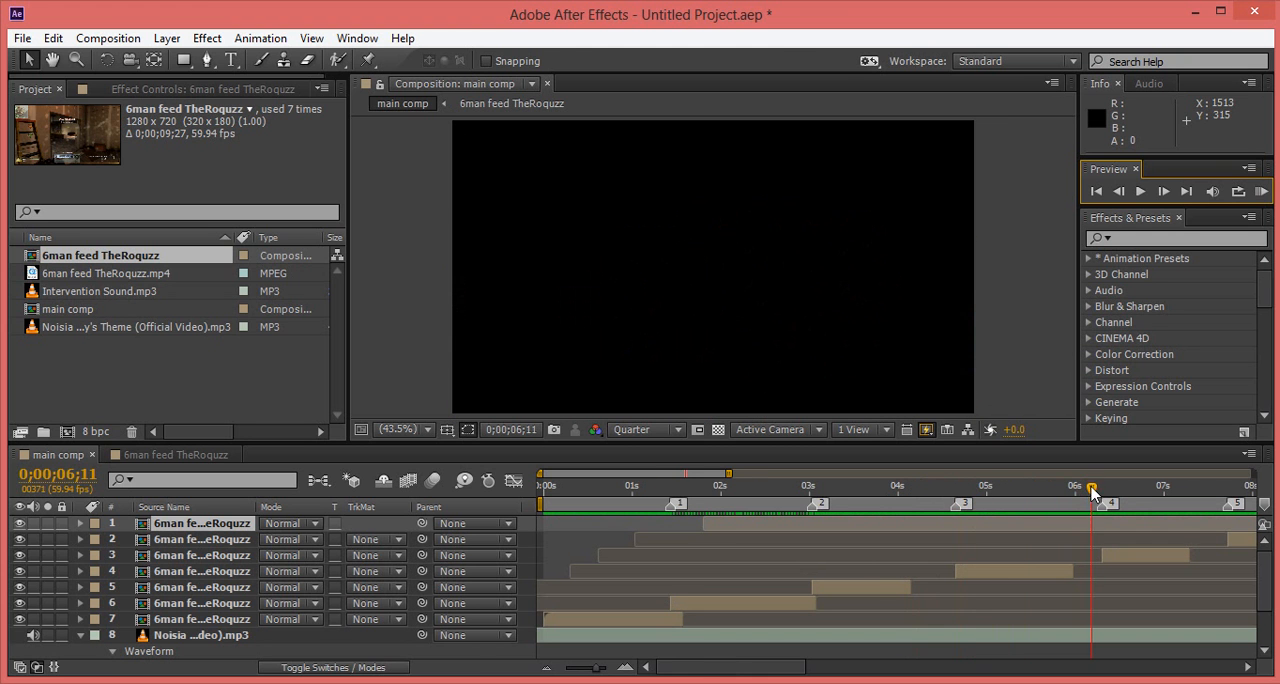
Step: Extend the ends of the second through sixth gameplay clips to just past beat markers 2 through 6, respectively, to close the gaps
click(818, 605)
drag(914, 587, 967, 587)
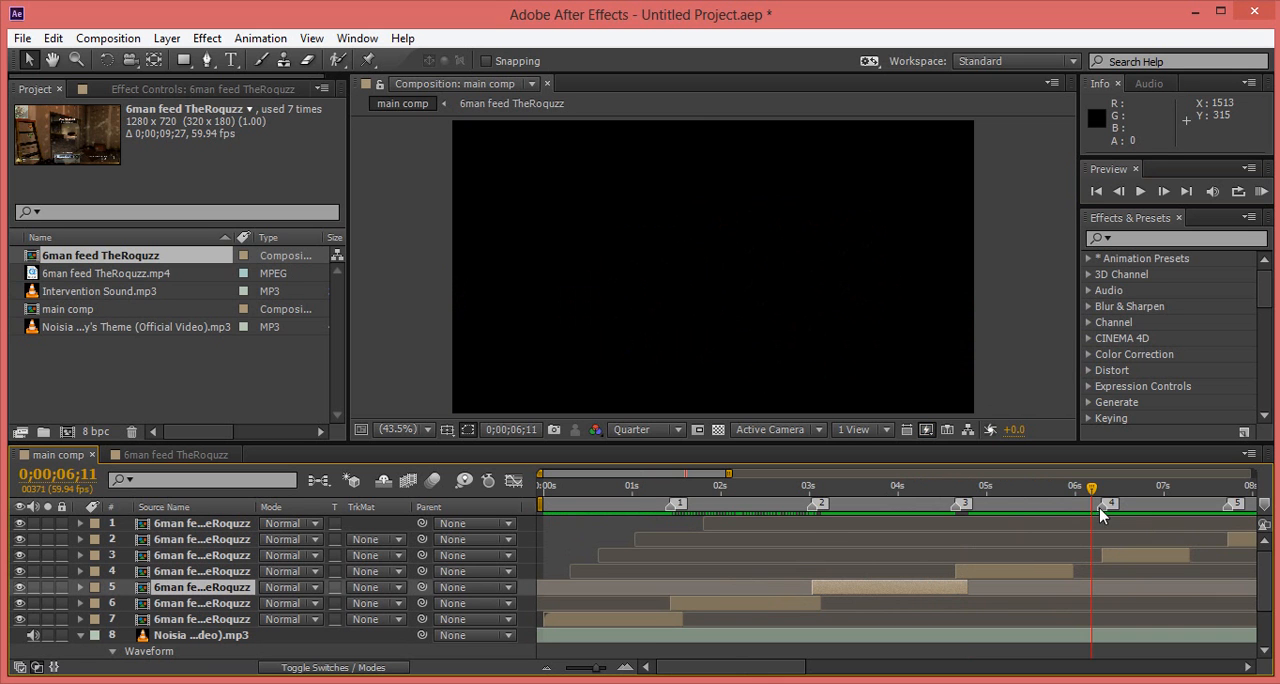
drag(1093, 489, 1021, 489)
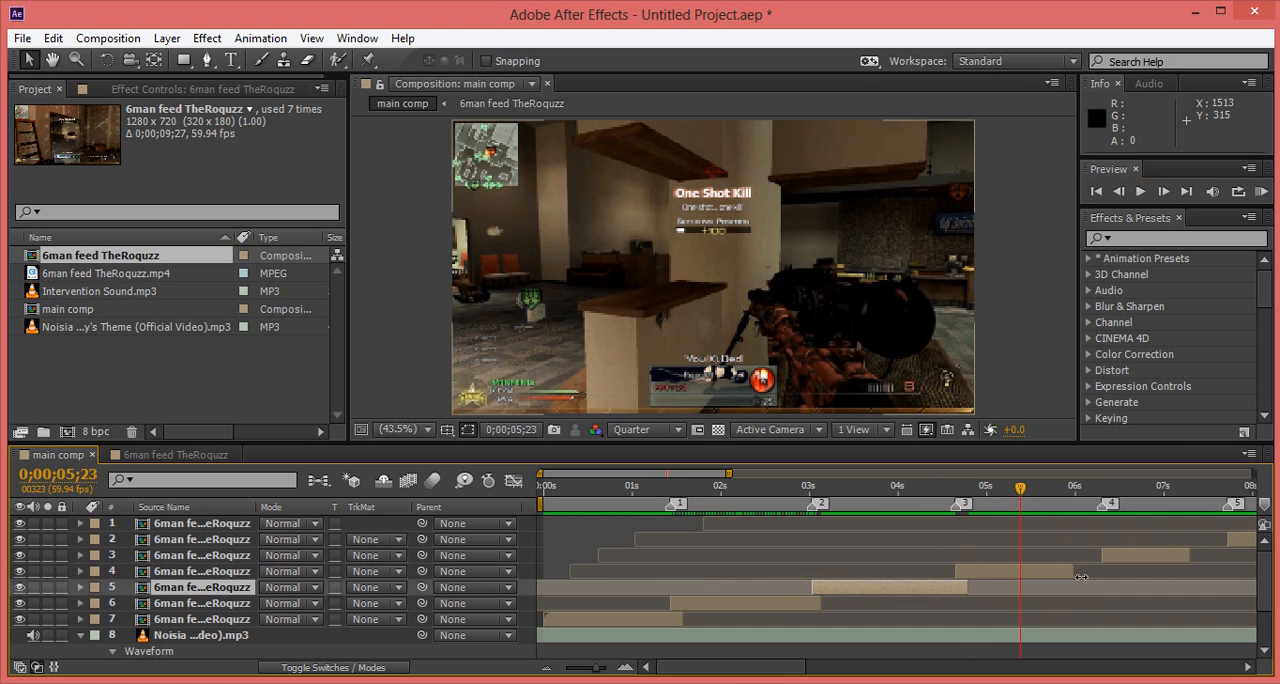
drag(1071, 573, 1111, 572)
drag(757, 679, 838, 675)
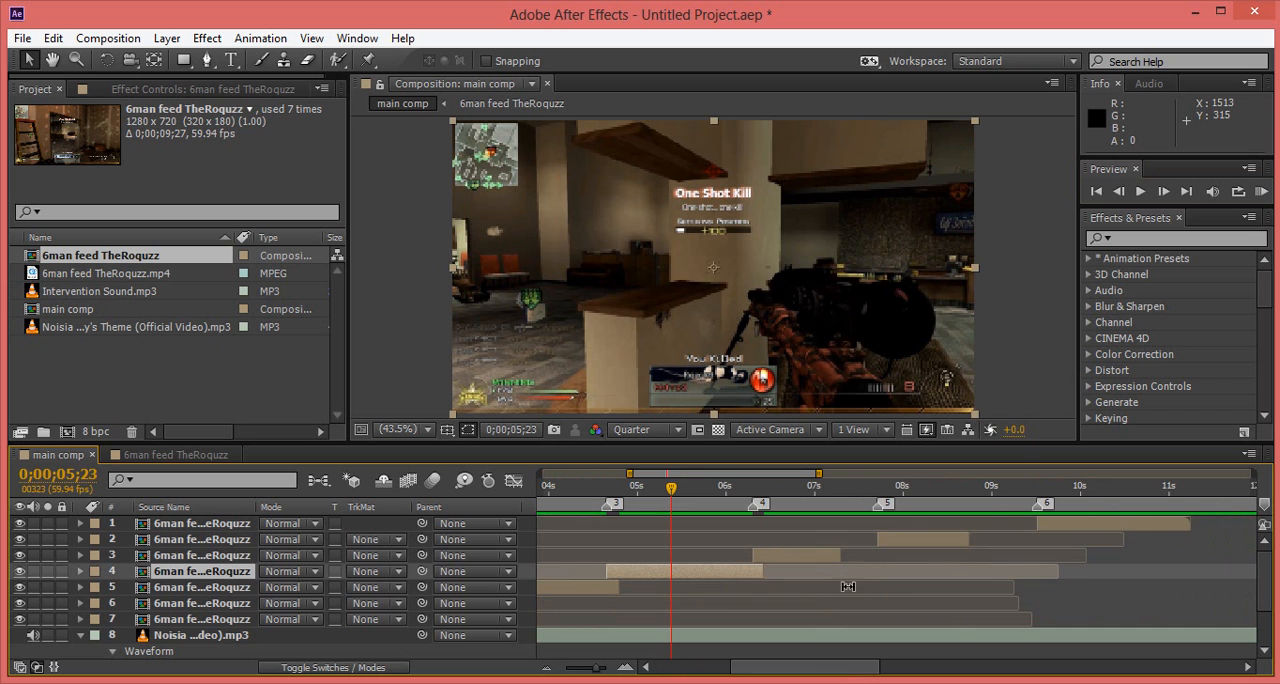
drag(863, 556, 888, 556)
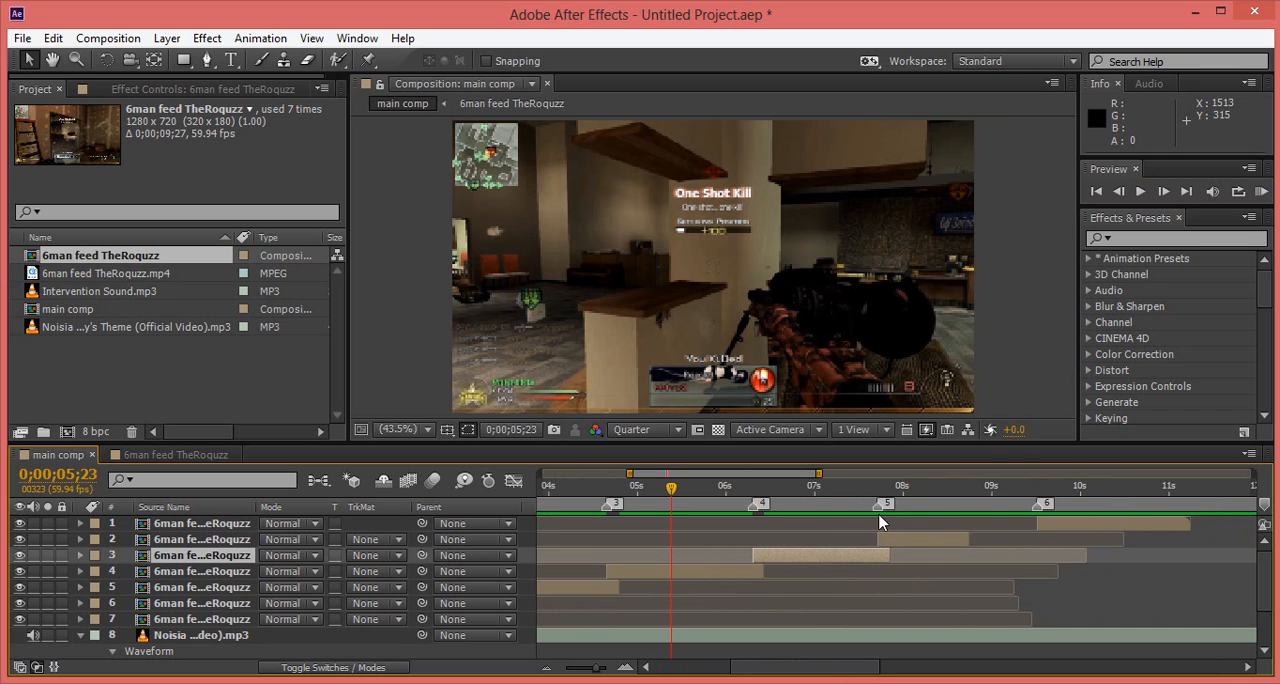
drag(968, 540, 1052, 540)
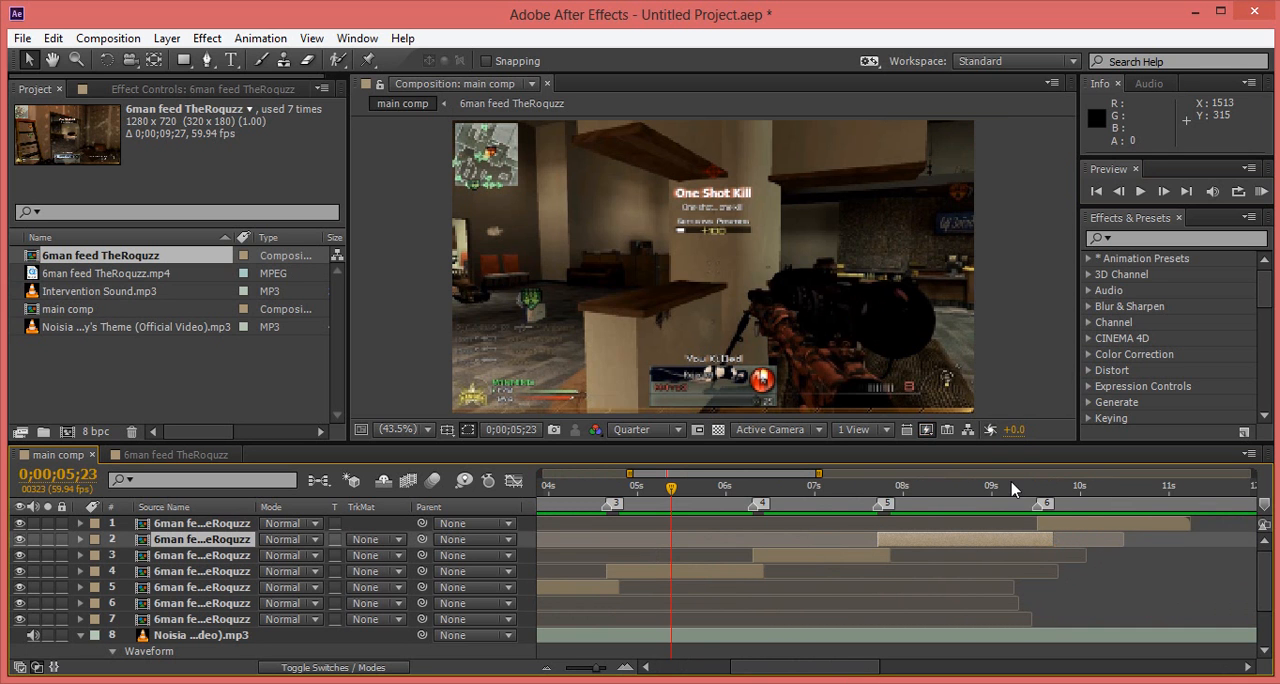
Step: Find the Twixtor effect and apply it to the first gameplay clip, layer 7
drag(672, 488, 510, 496)
drag(782, 668, 717, 678)
drag(755, 486, 740, 489)
click(1140, 240)
text(twixto)
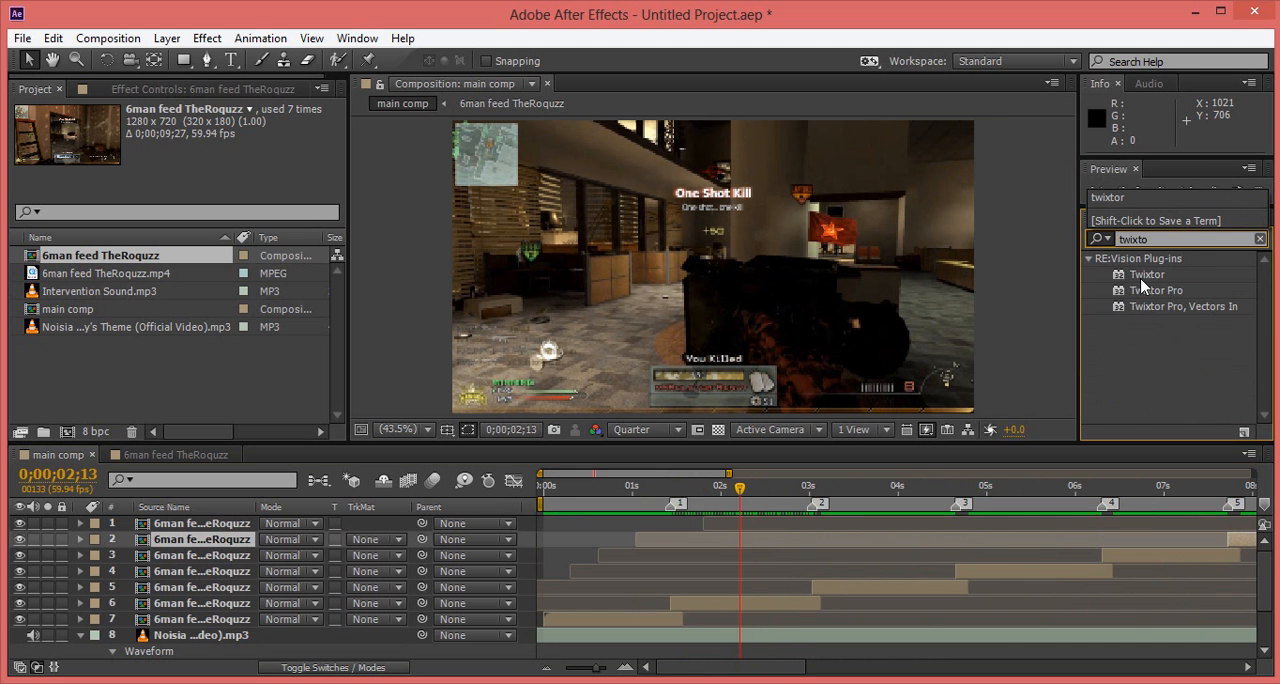
drag(1147, 274, 646, 621)
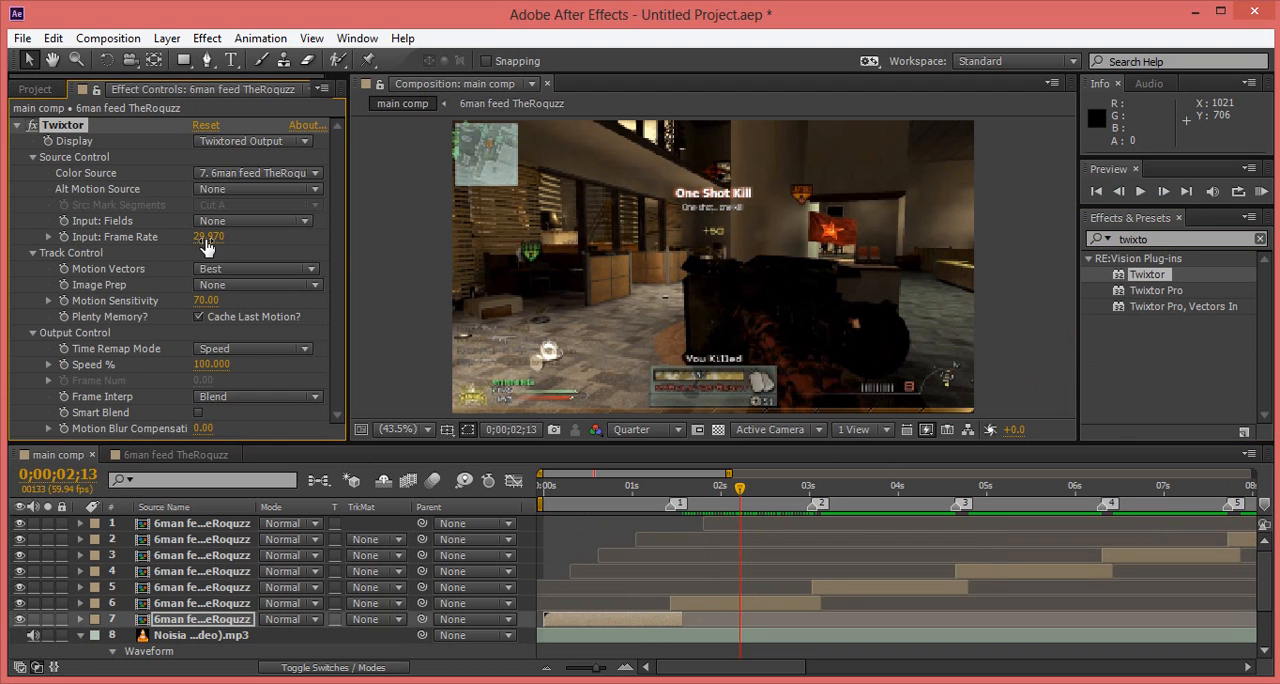
Step: Set Twixtor's input frame rate on the first gameplay clip to 59.94
click(210, 237)
text(59.94)
key(Return)
Step: Keyframe Twixtor's Speed % on the first clip at 100 at 0;00;01;01 and at 10 one frame after, at 0;00;01;02
drag(651, 490, 632, 492)
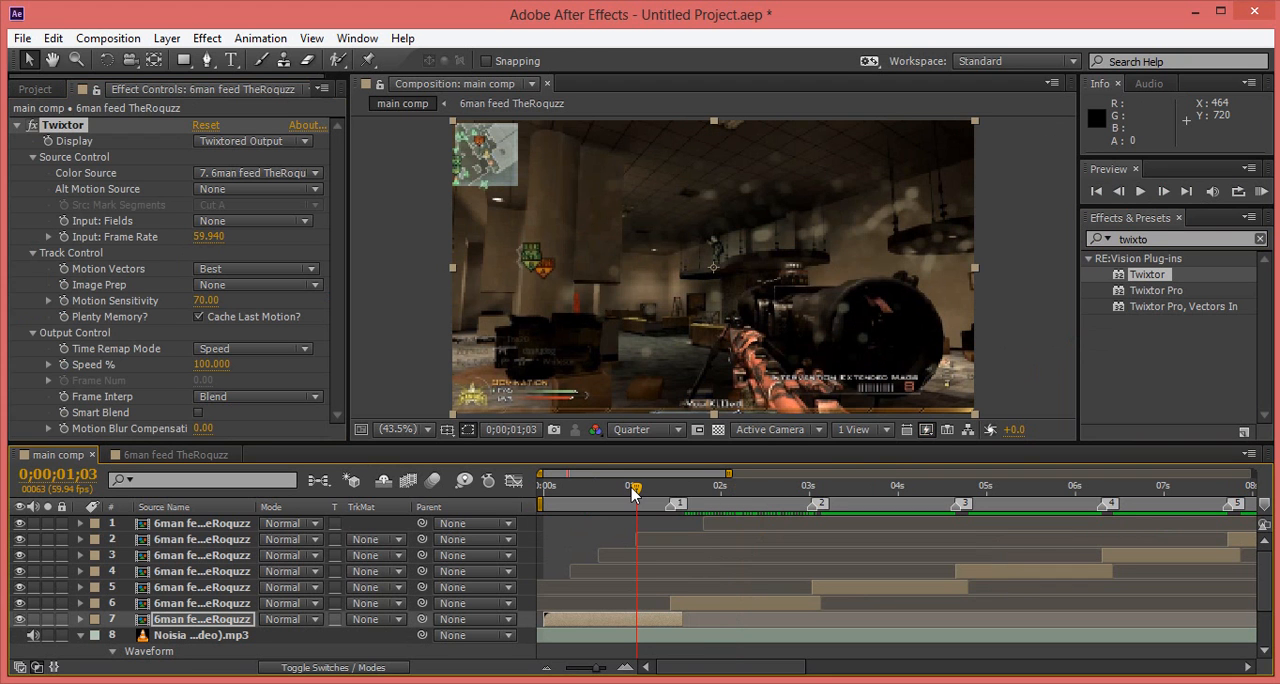
drag(632, 492, 631, 492)
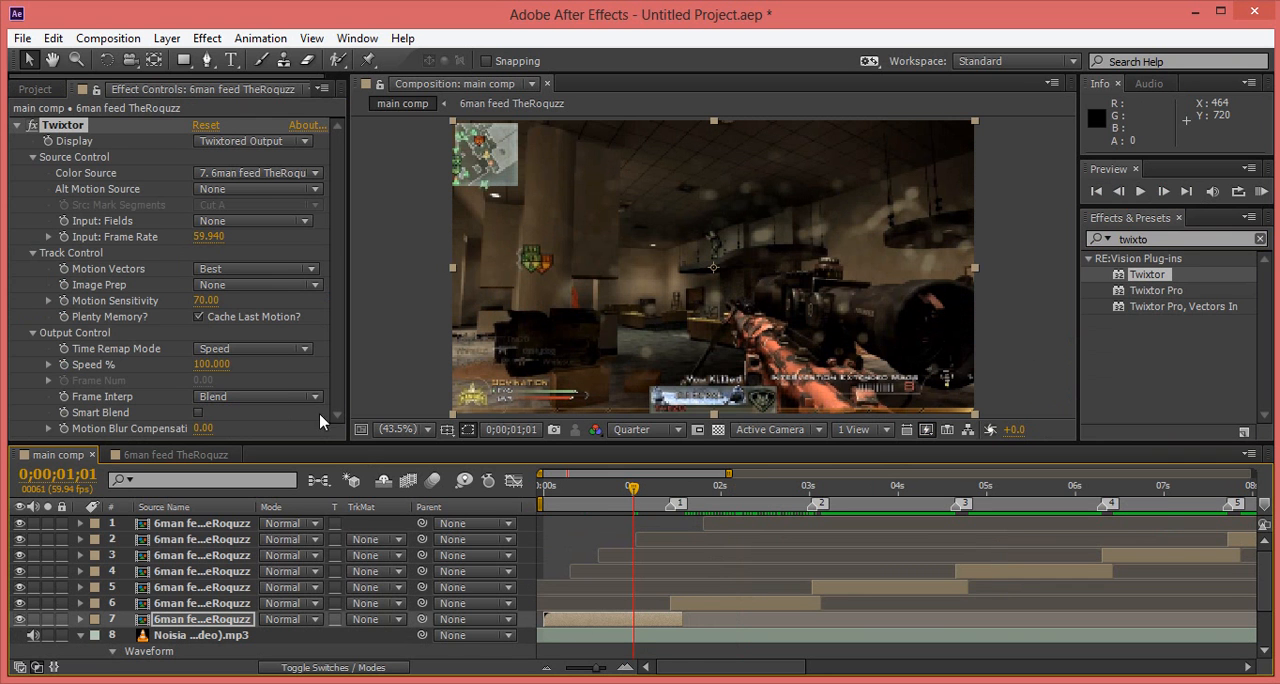
click(65, 366)
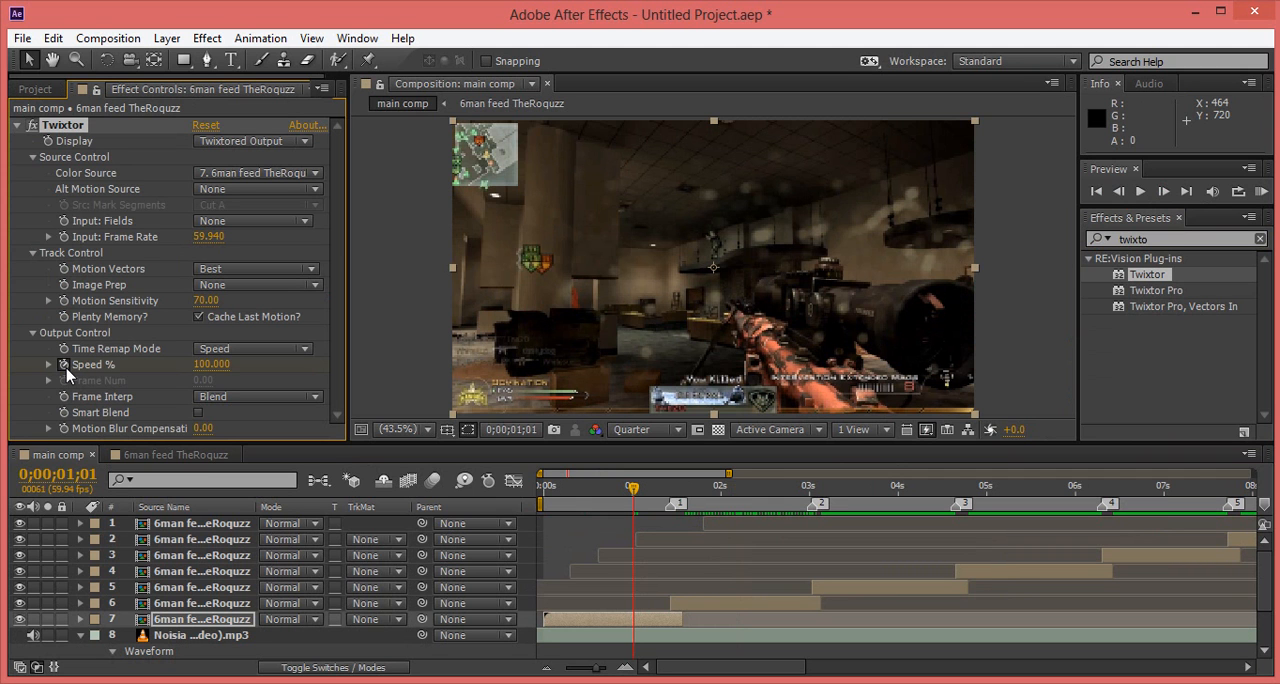
key(Page_Down)
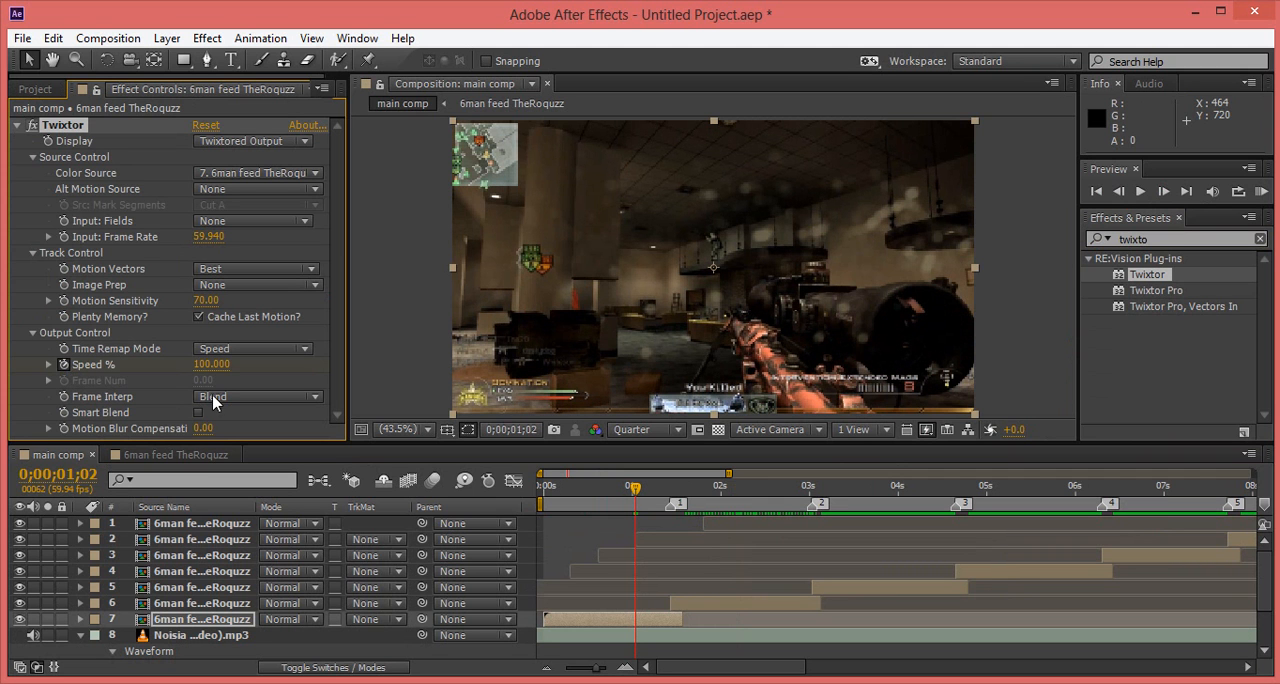
click(203, 366)
text(30)
key(Return)
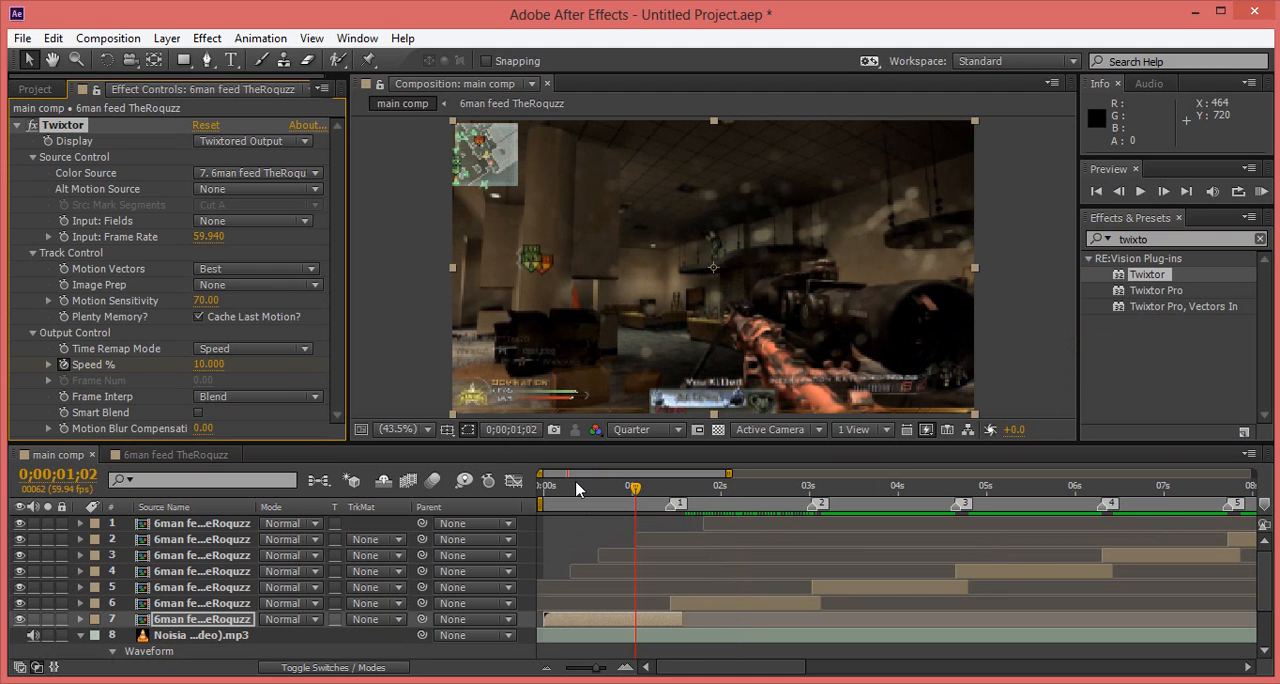
Step: Keyframe Twixtor's Speed % at 250 at 0;00;01;25, comparing that frame with the second clip's first frame at 0;00;01;26
click(665, 497)
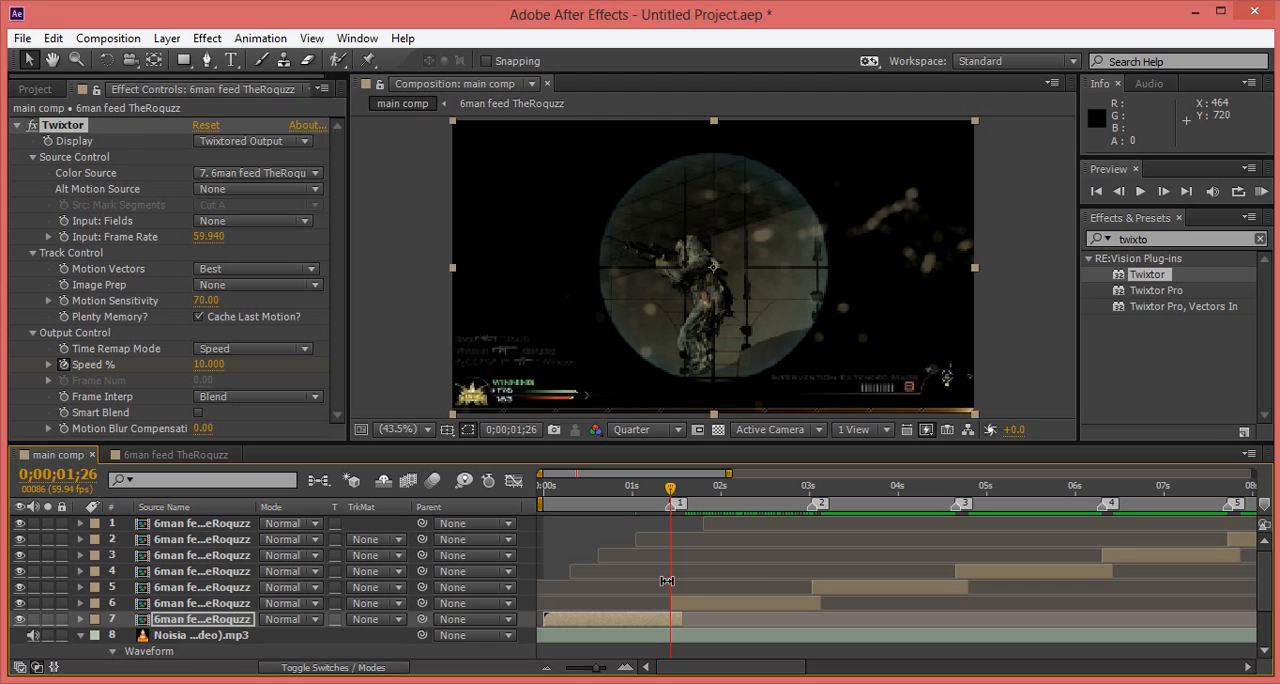
key(Page_Up)
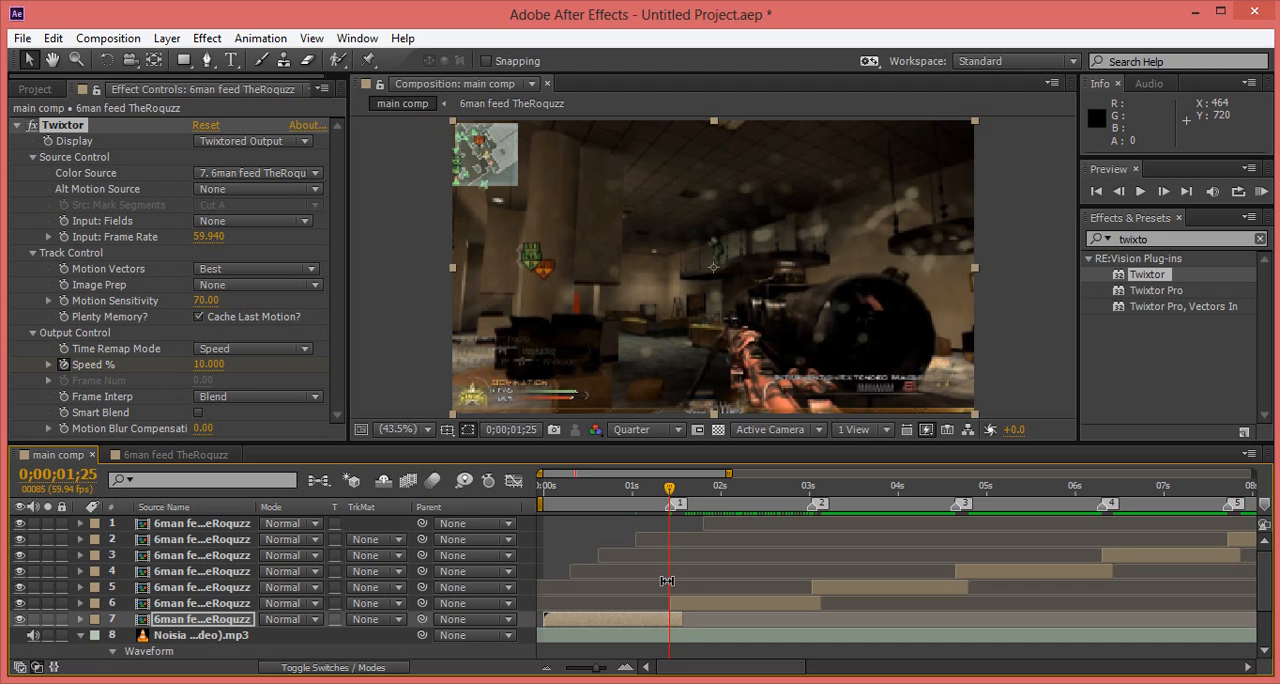
mouse_move(203, 364)
mouse_down()
mouse_move(214, 366)
mouse_move(201, 372)
mouse_up()
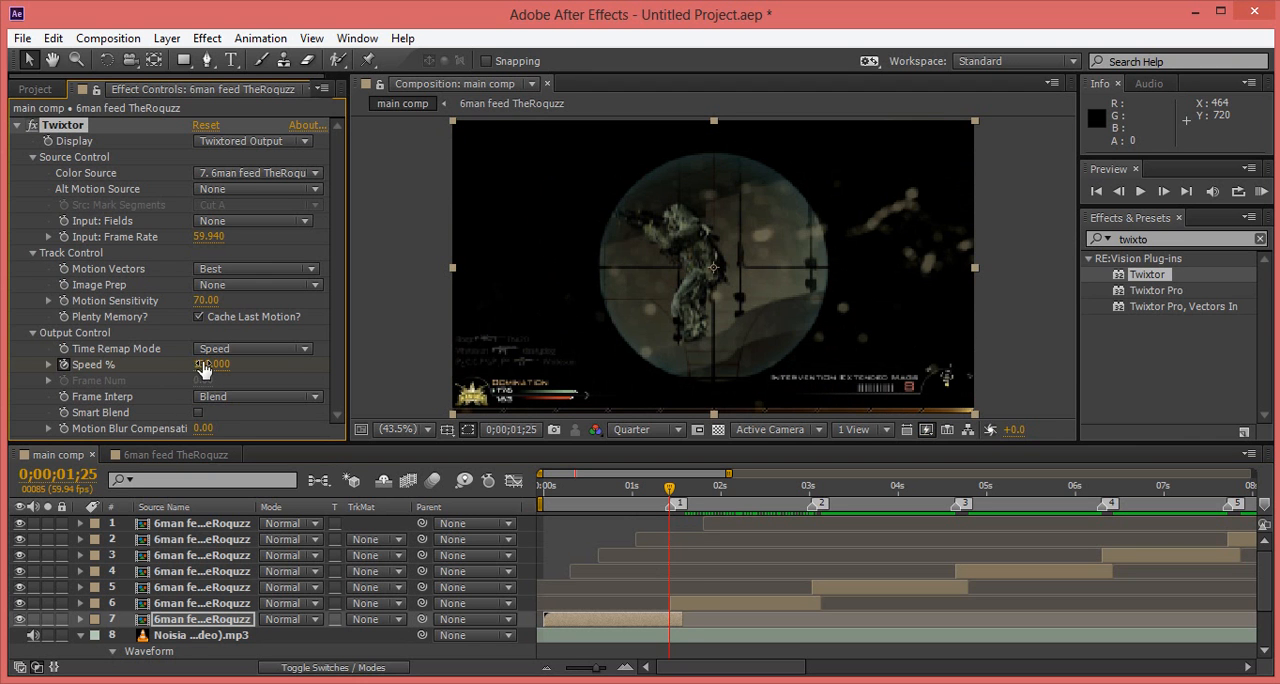
click(201, 364)
drag(201, 364, 214, 385)
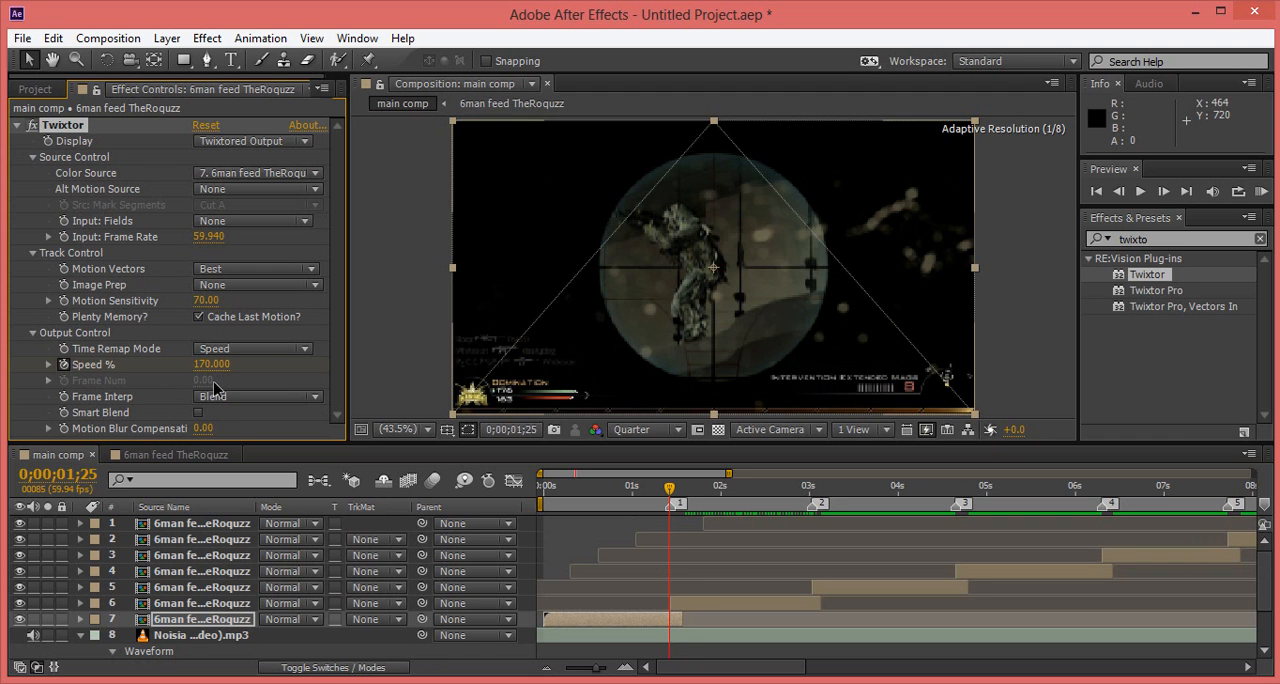
click(211, 364)
text(200)
key(Return)
click(208, 366)
text(250)
key(Return)
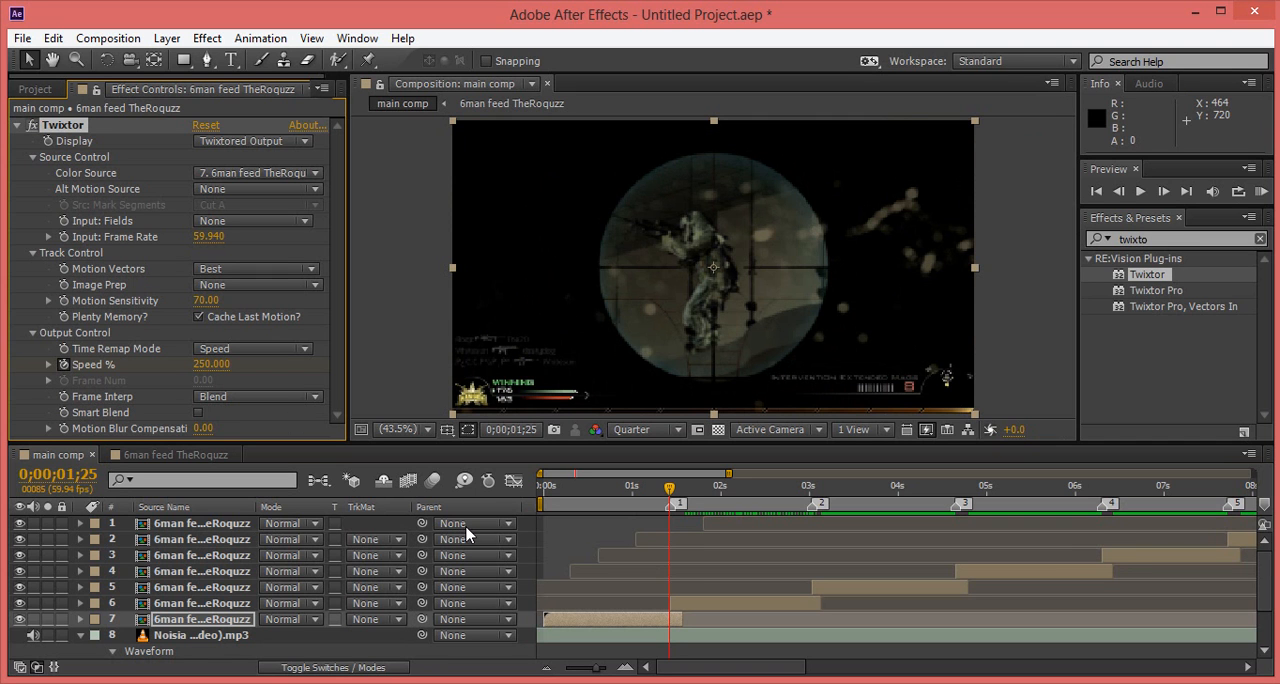
key(Page_Down)
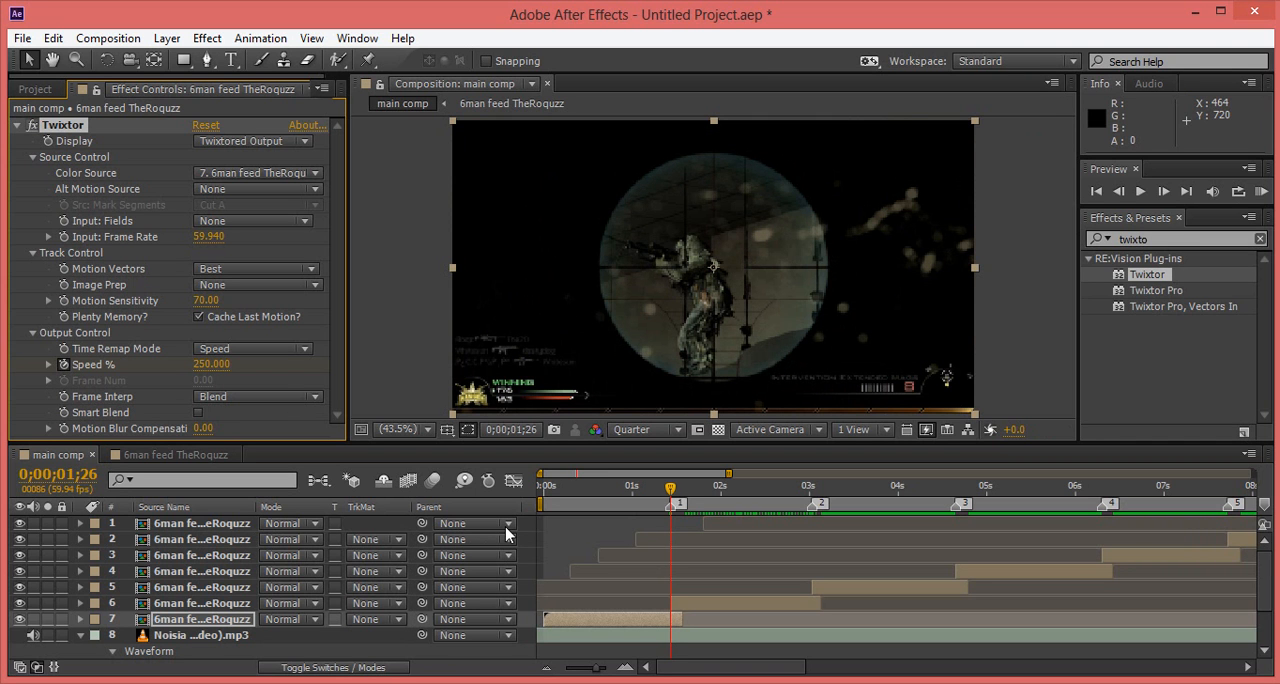
key(Page_Up)
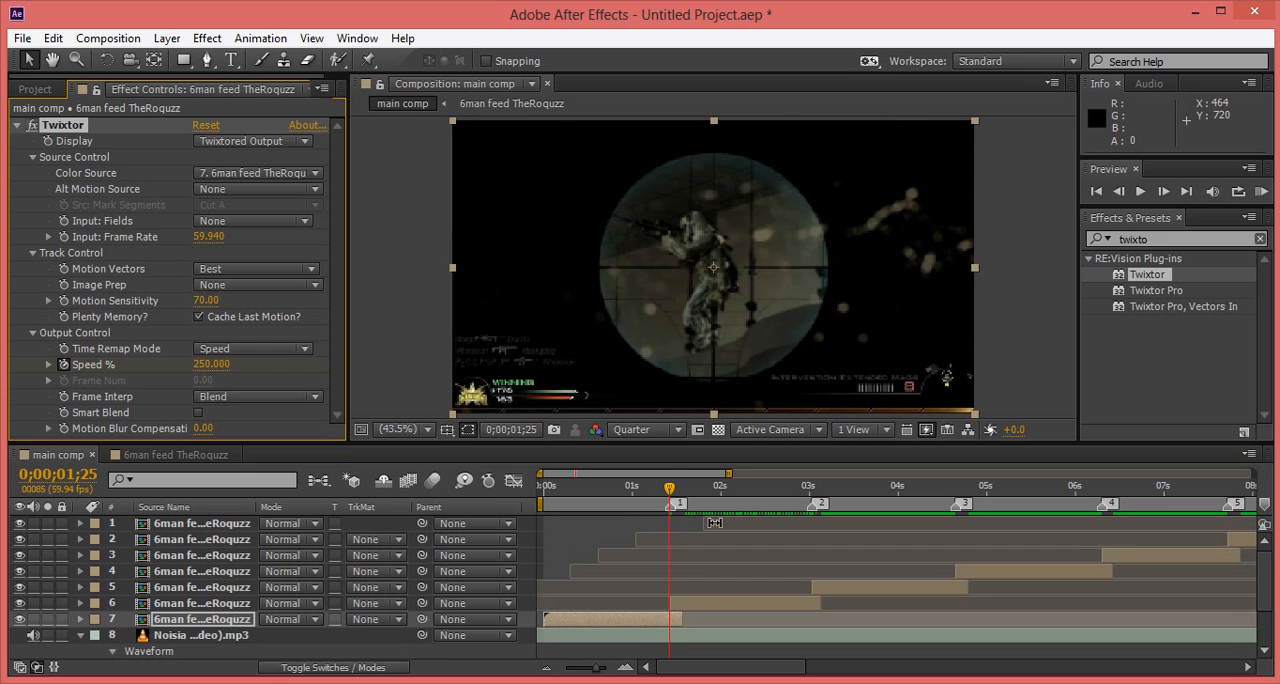
Step: Apply Twixtor to the second gameplay clip, layer 6, and set its input frame rate to 59.94
click(718, 601)
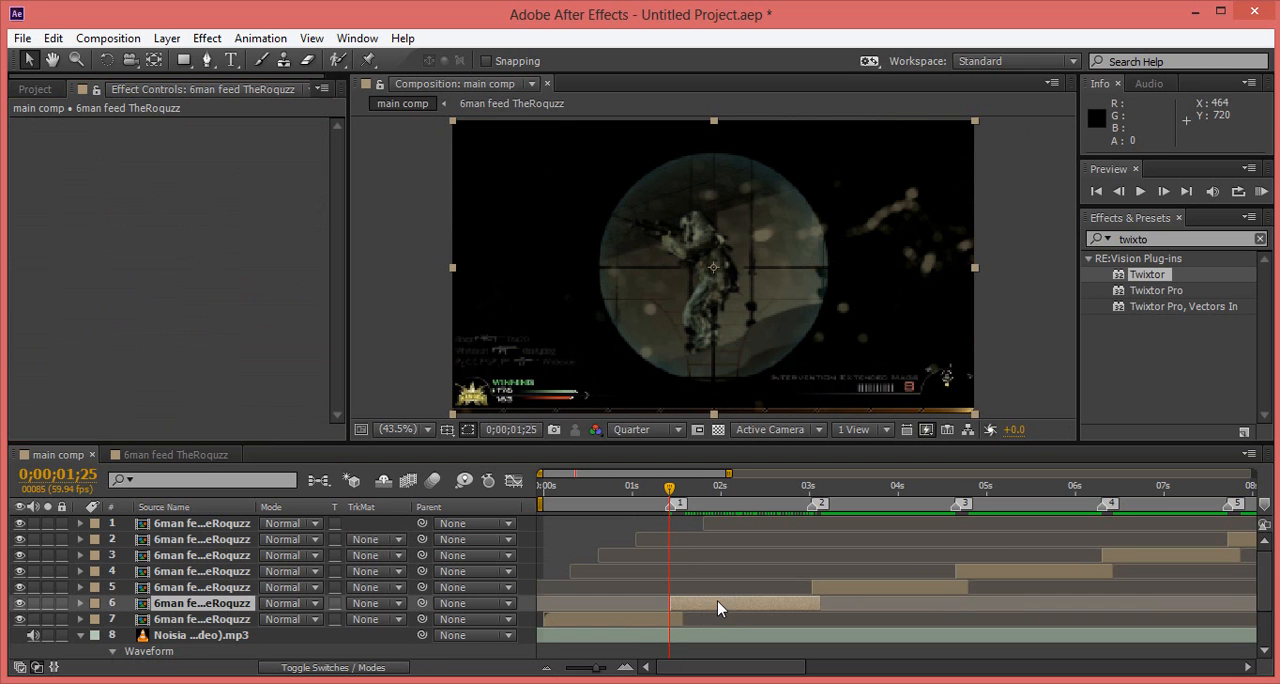
drag(1153, 281, 789, 603)
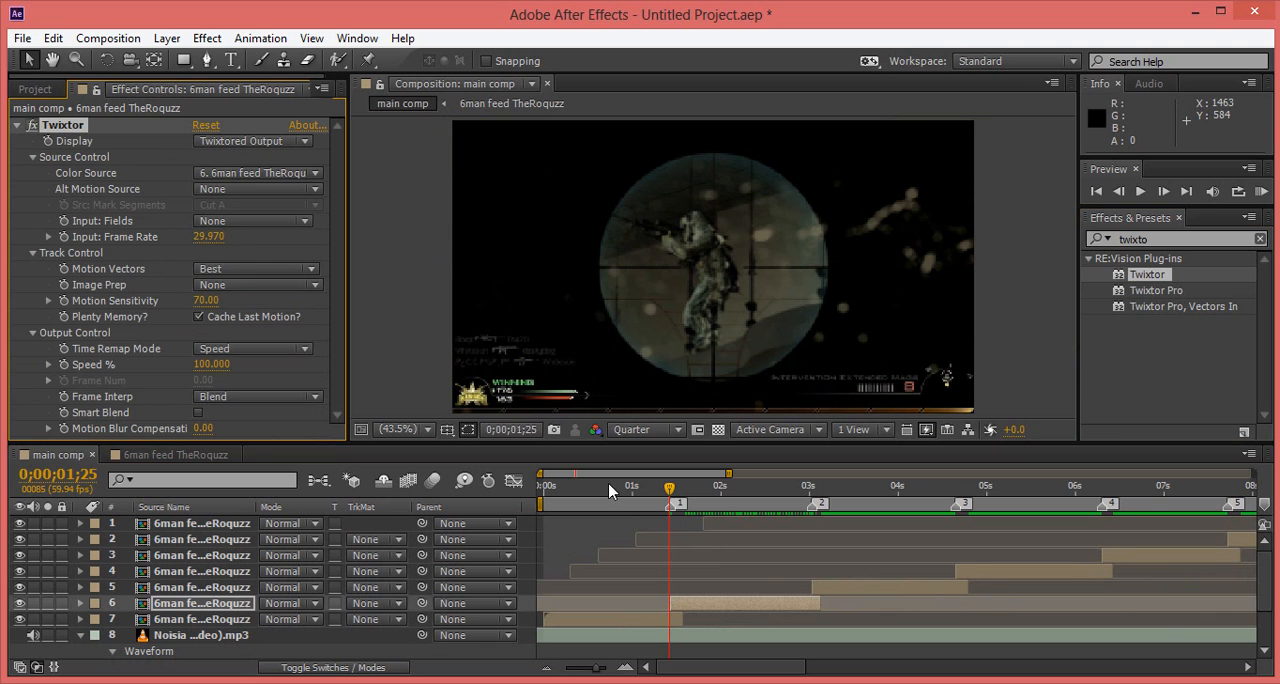
click(211, 237)
text(59.940)
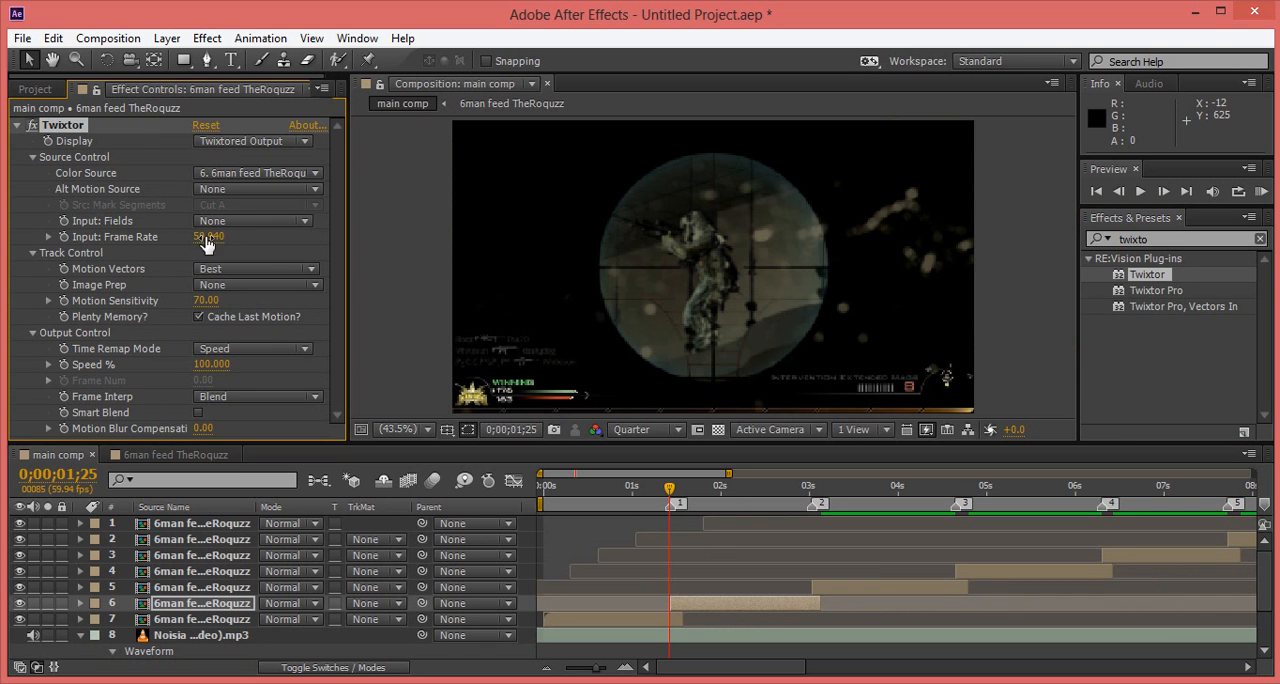
key(Return)
Step: Keyframe Twixtor's Speed % on the second clip at 100 at 0;00;01;49 and at 1 one frame after, at 0;00;01;50
drag(670, 490, 705, 493)
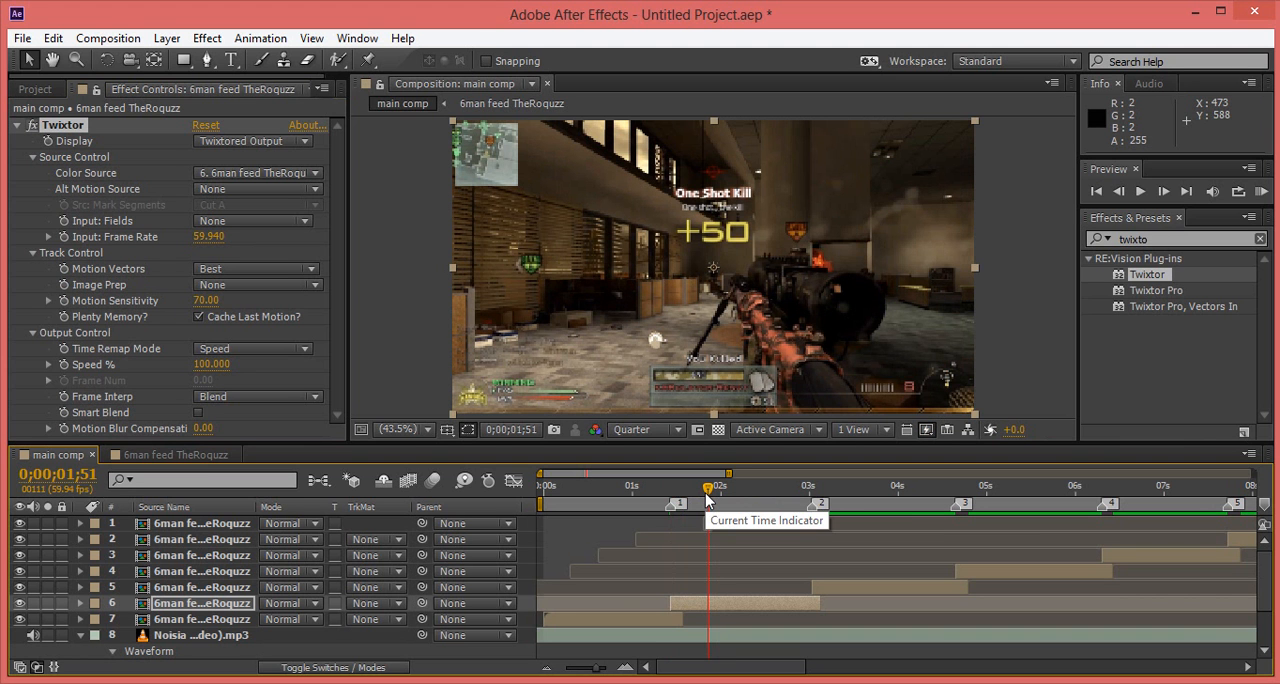
drag(706, 495, 703, 496)
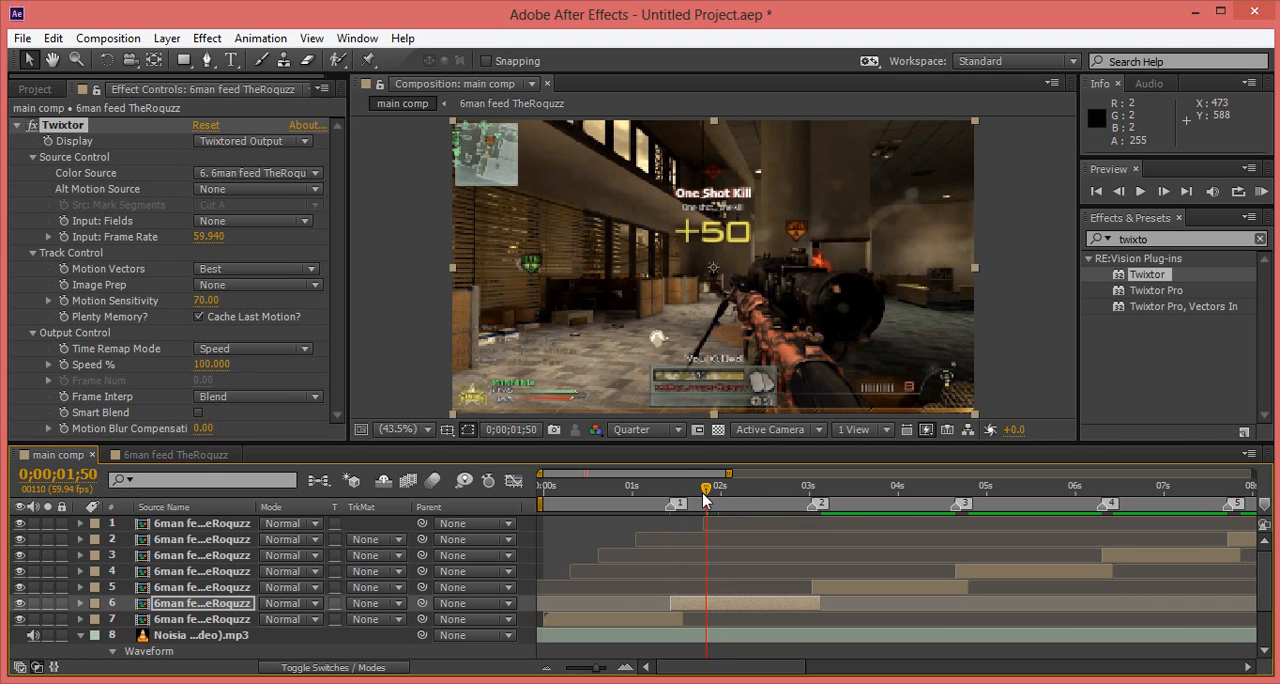
drag(705, 486, 706, 491)
key(Page_Up)
click(63, 364)
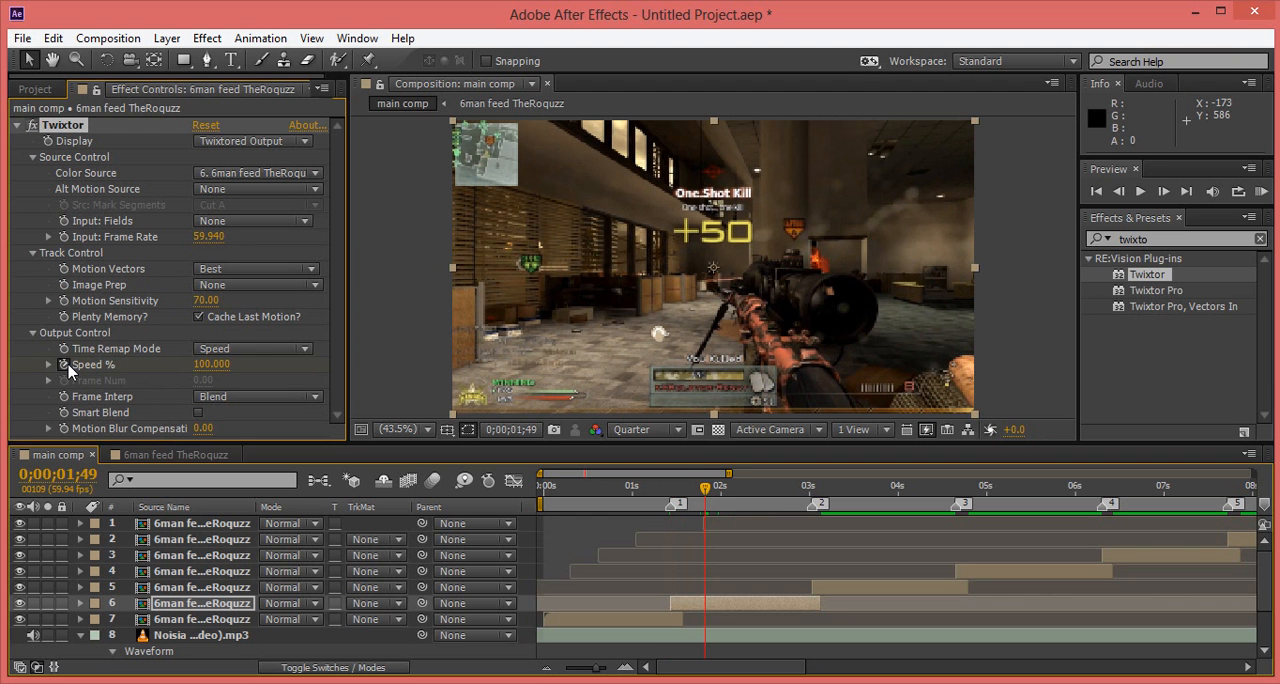
key(Page_Down)
click(204, 365)
text(1)
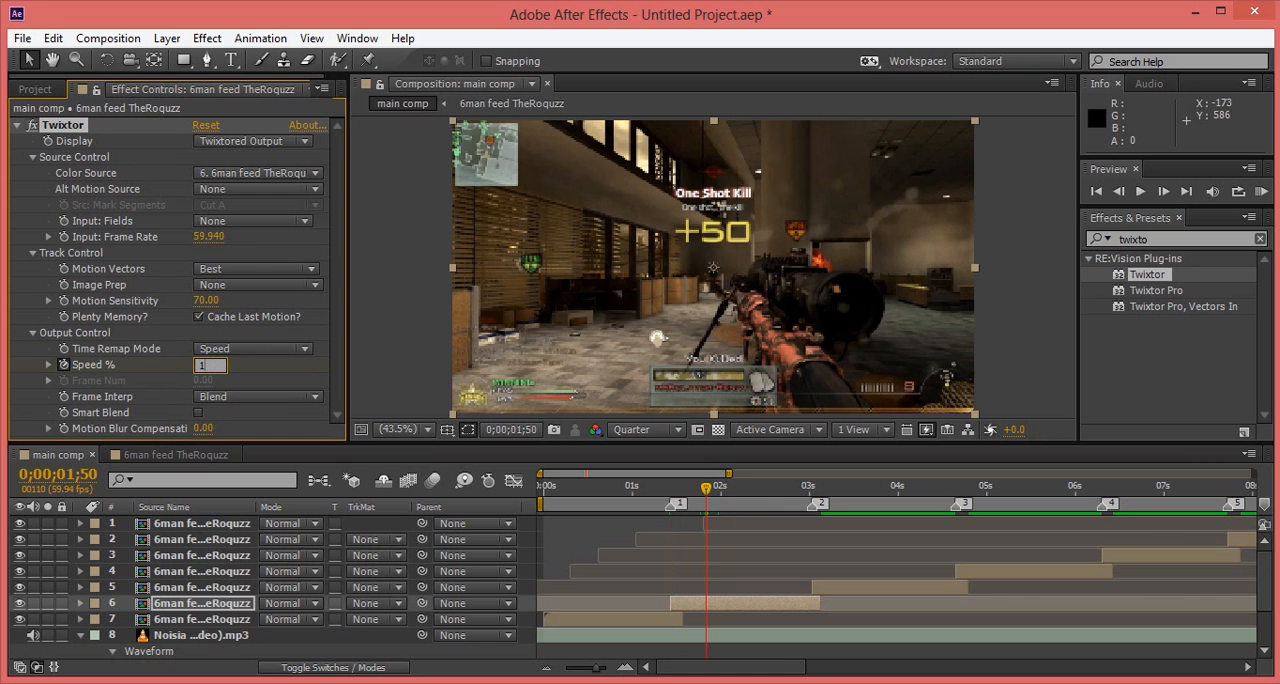
key(Return)
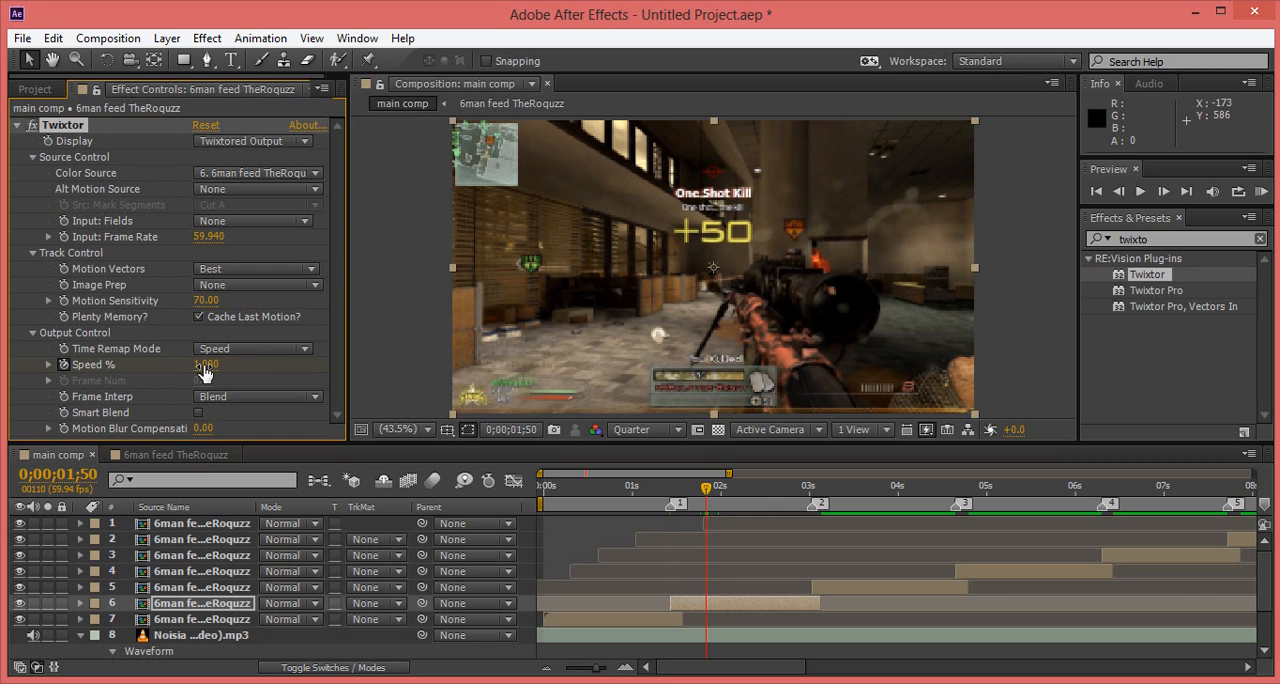
Step: Keyframe the second clip's Speed % at 0;00;03;01, just before the third clip starts, trying values up to 381 and ending at 280
drag(707, 492, 808, 498)
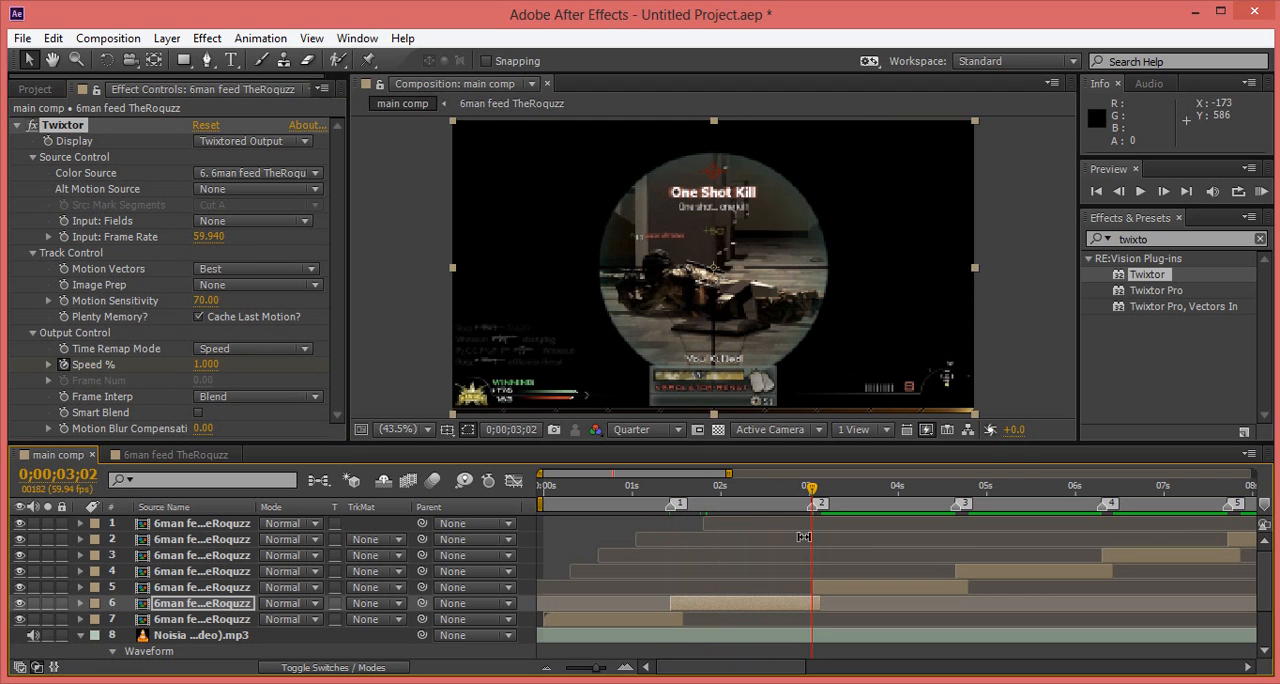
key(Page_Up)
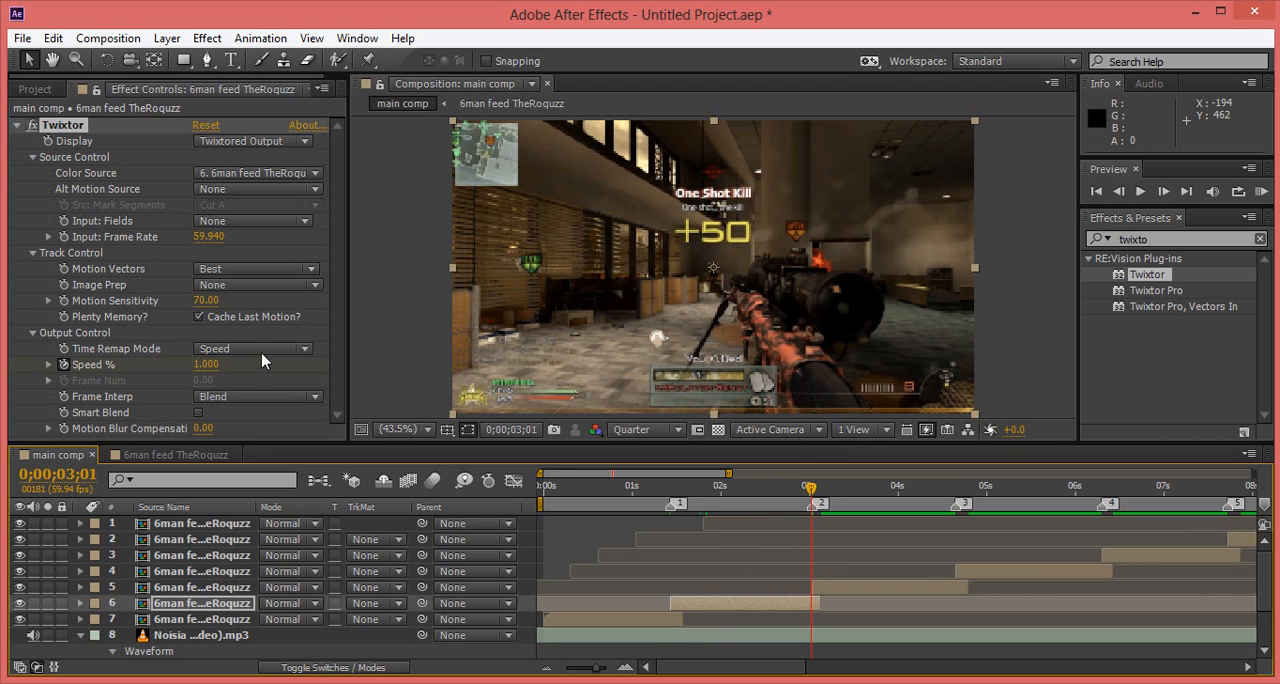
mouse_move(196, 368)
mouse_down()
mouse_move(224, 365)
mouse_move(203, 373)
mouse_up()
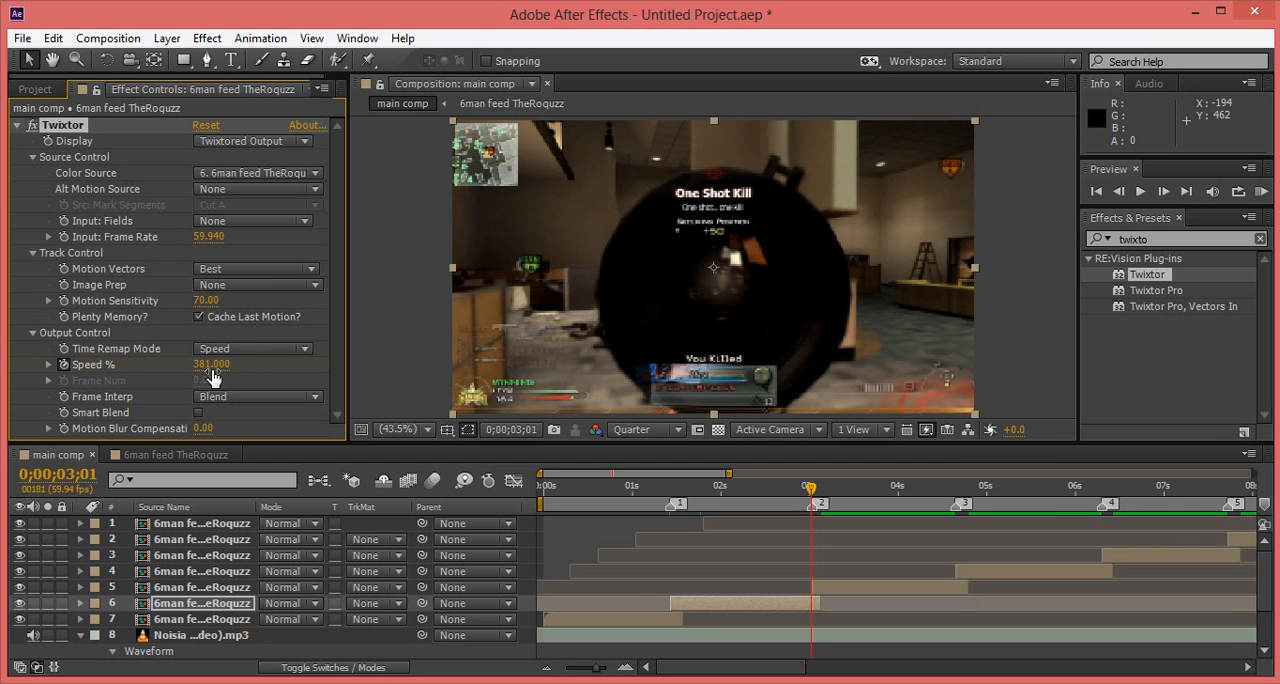
drag(202, 365, 210, 374)
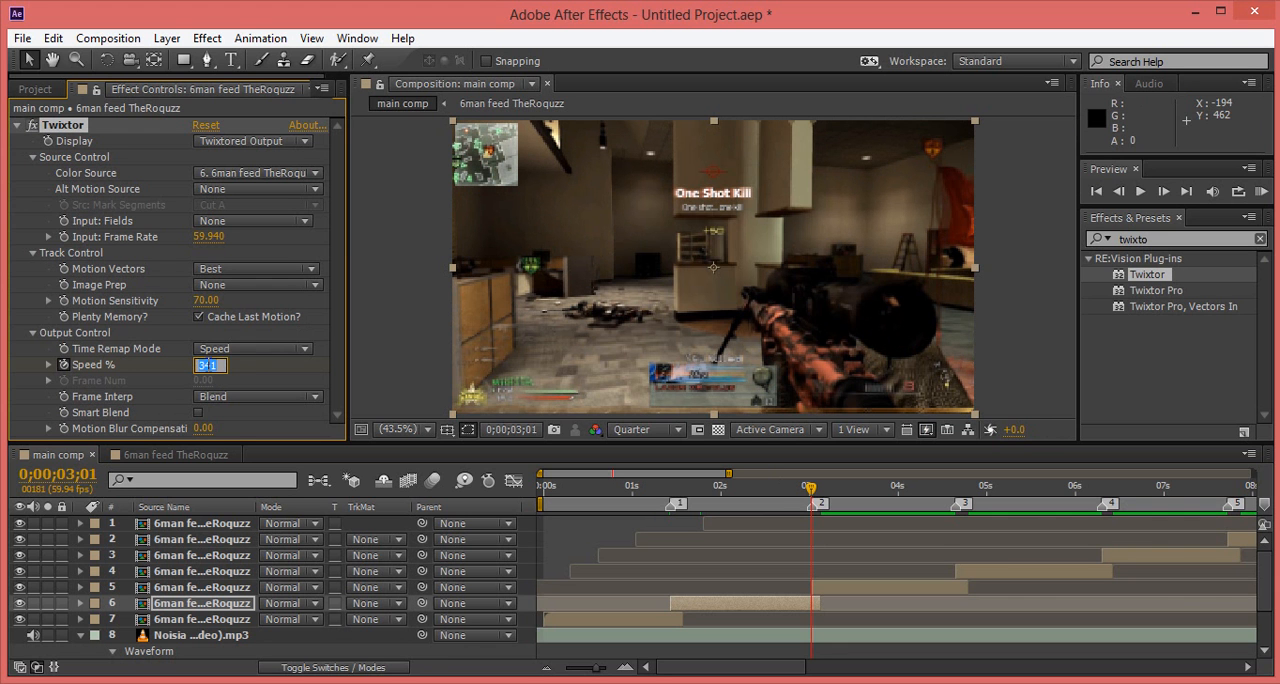
key(Return)
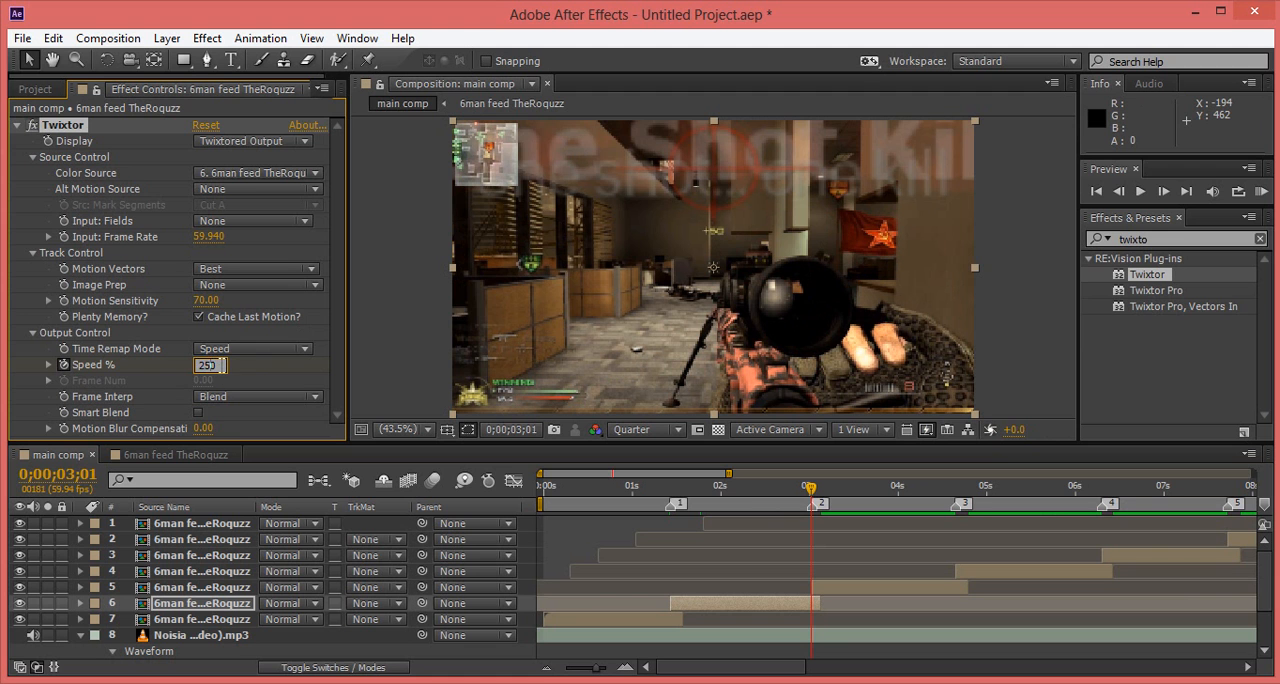
key(Return)
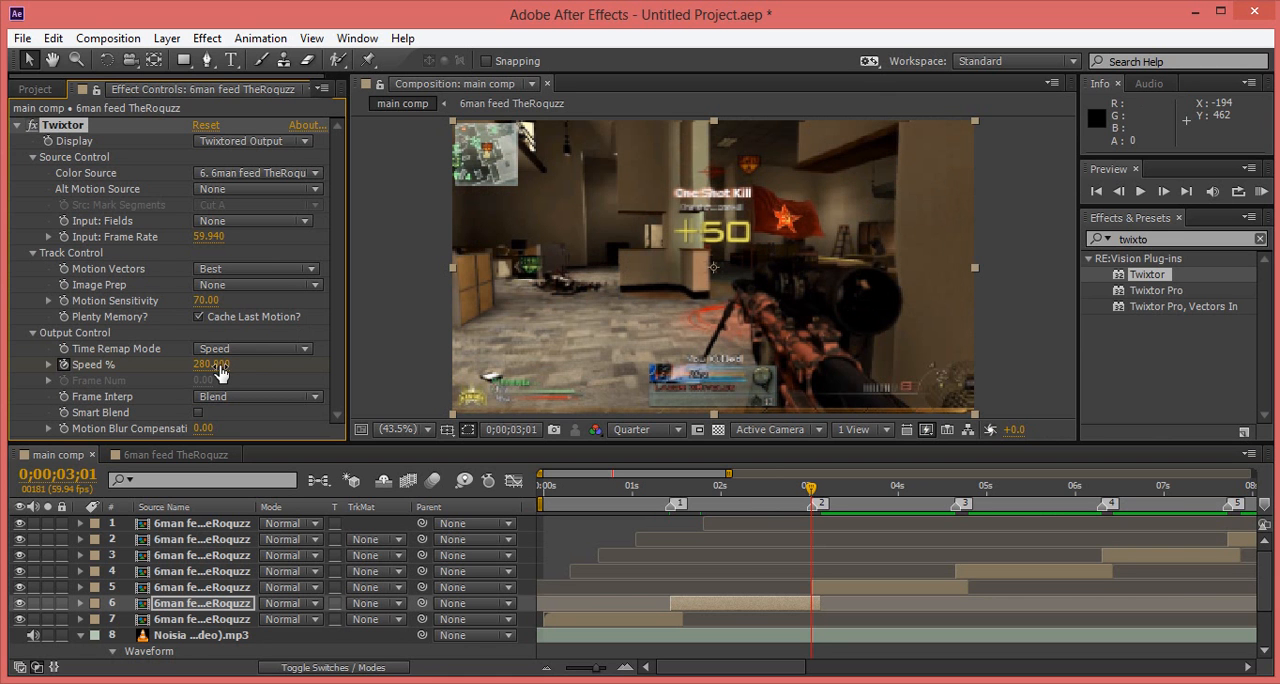
Step: Try 200, settle on a Speed % of 210 at 0;00;03;01, and compare that frame with the third clip's first frame
click(208, 366)
text(200)
key(Return)
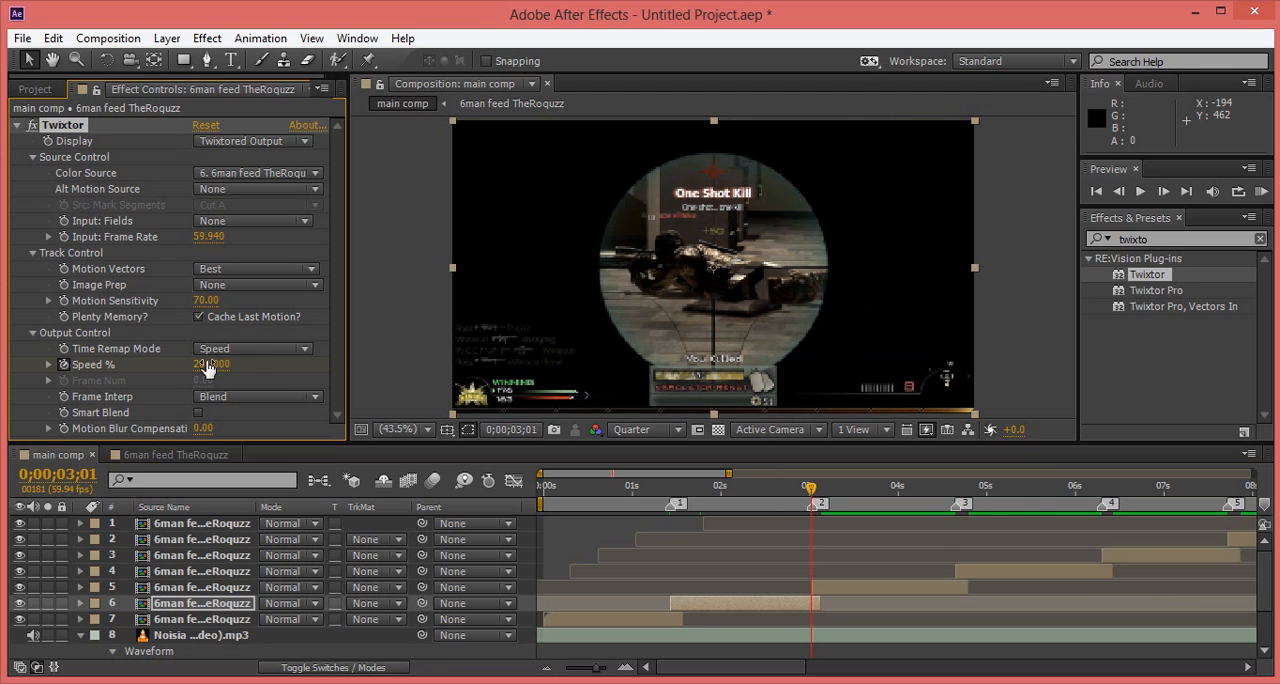
click(203, 366)
text(10)
key(Return)
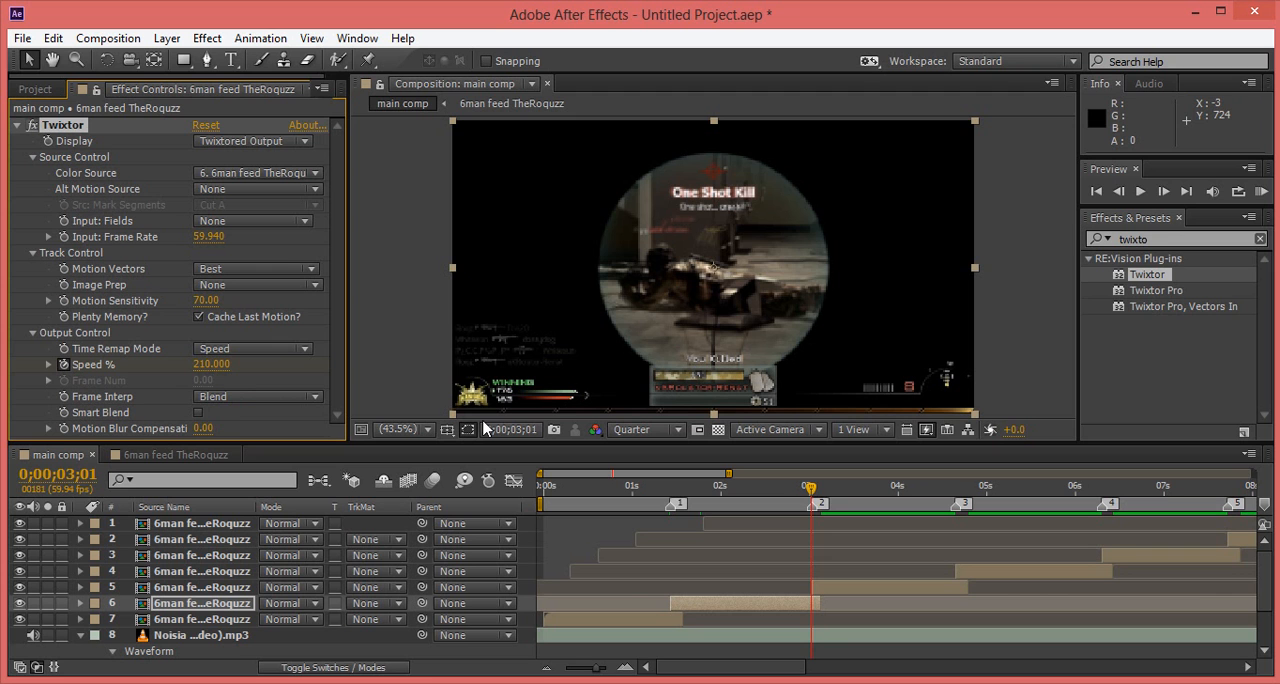
key(Page_Down)
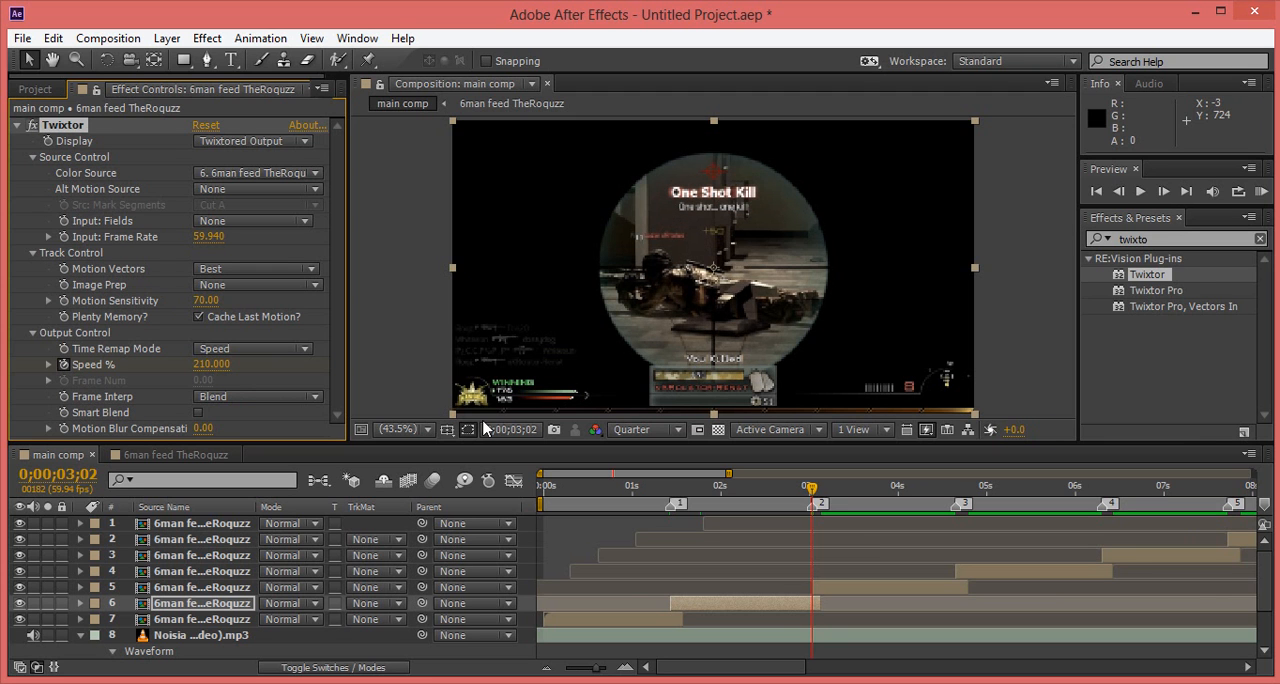
Step: Apply Twixtor to the third gameplay clip, layer 5, and set its input frame rate to 59.94
drag(1148, 272, 891, 589)
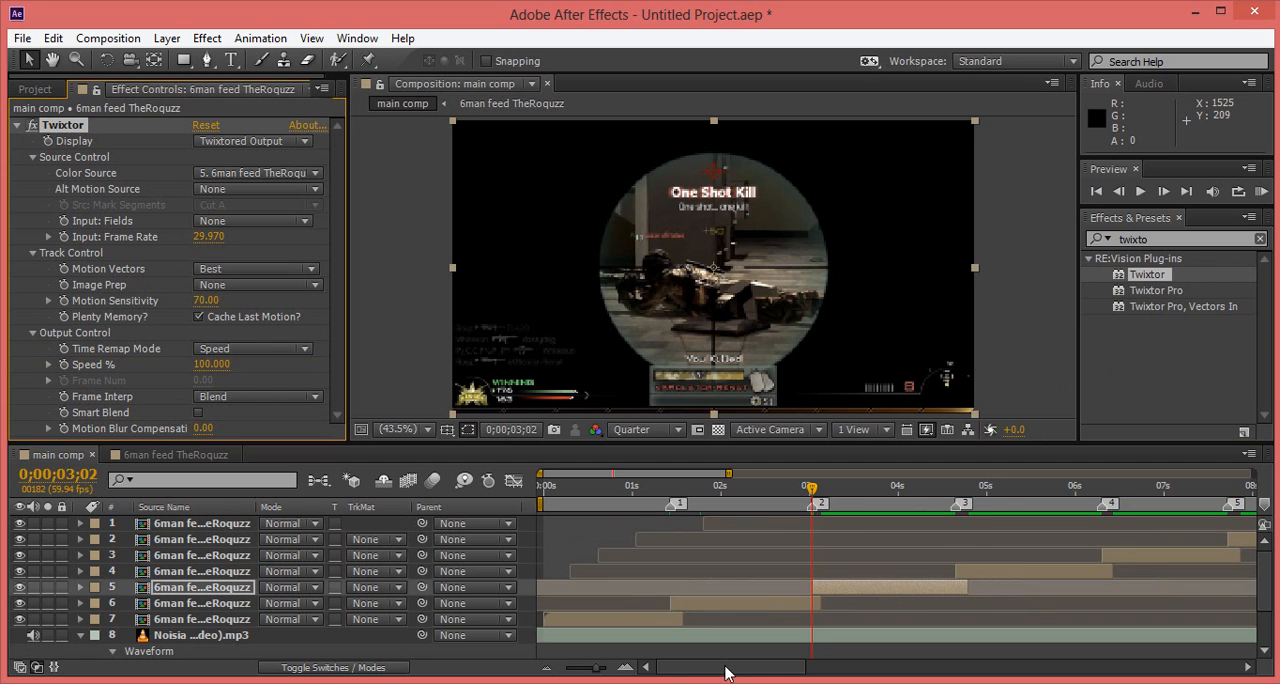
drag(728, 668, 763, 668)
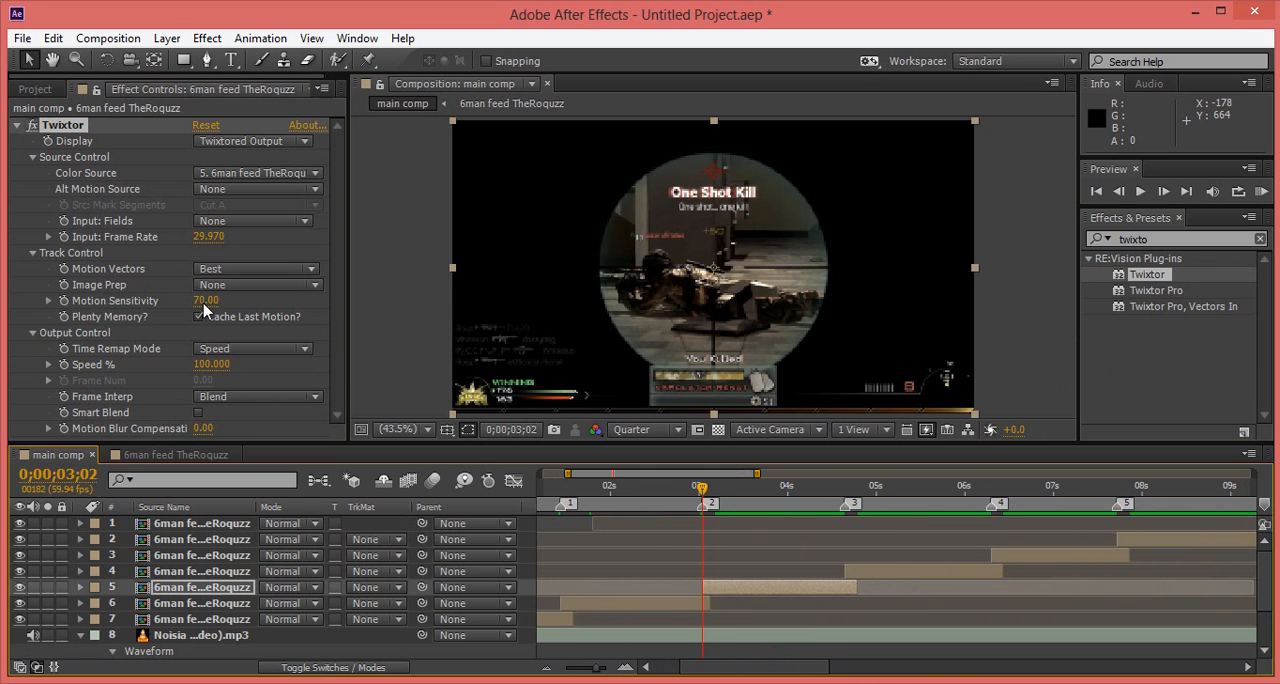
text(59.94)
key(Return)
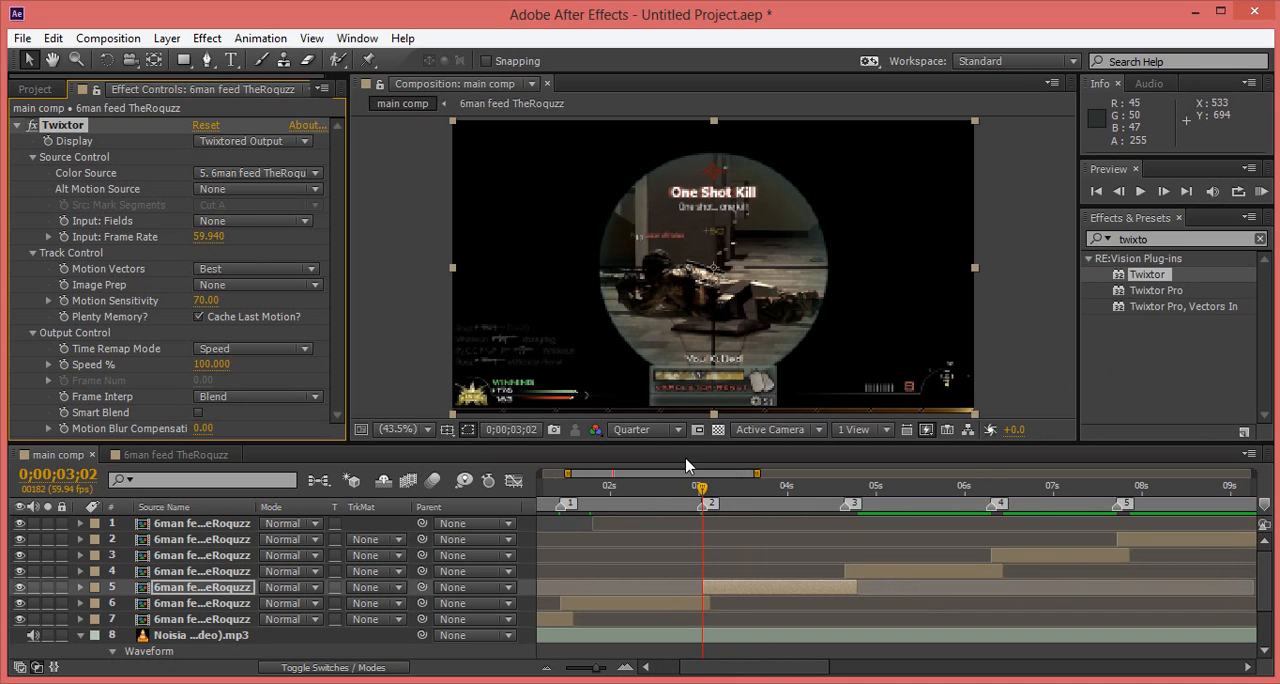
Step: Keyframe Twixtor's Speed % on the third clip at 100 at 0;00;03;27 and at 5 one frame after, at 0;00;03;28
click(731, 500)
drag(731, 500, 745, 505)
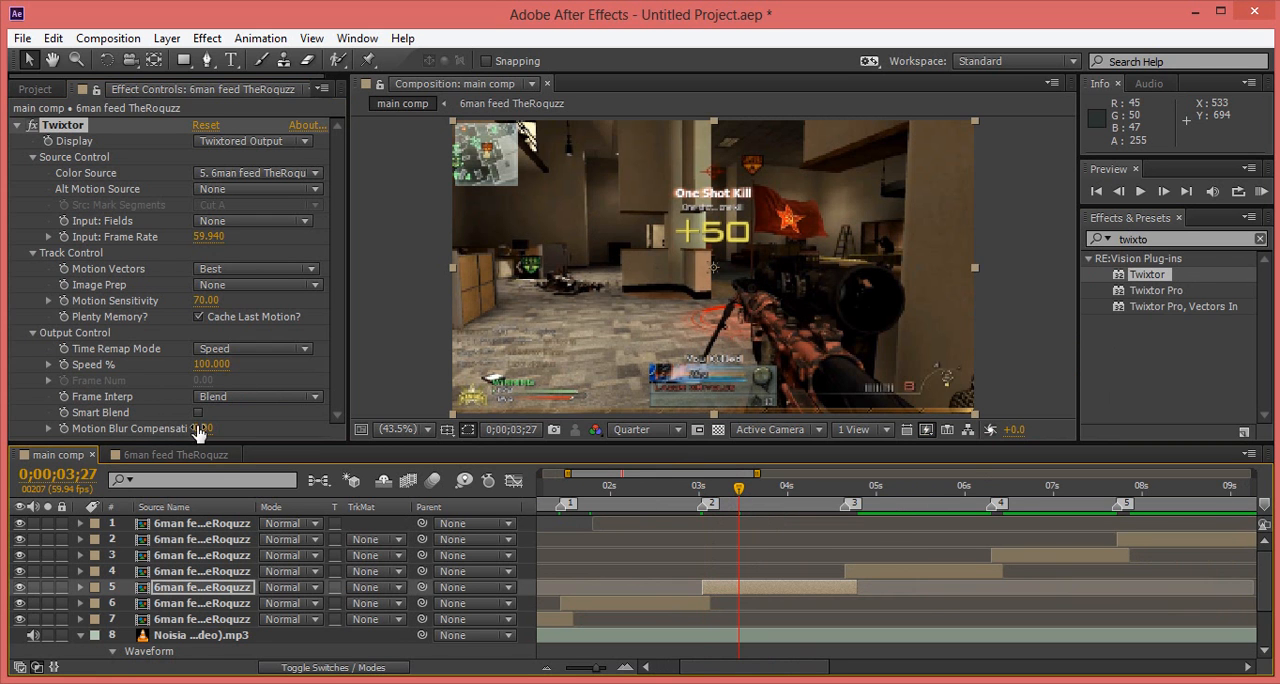
click(62, 366)
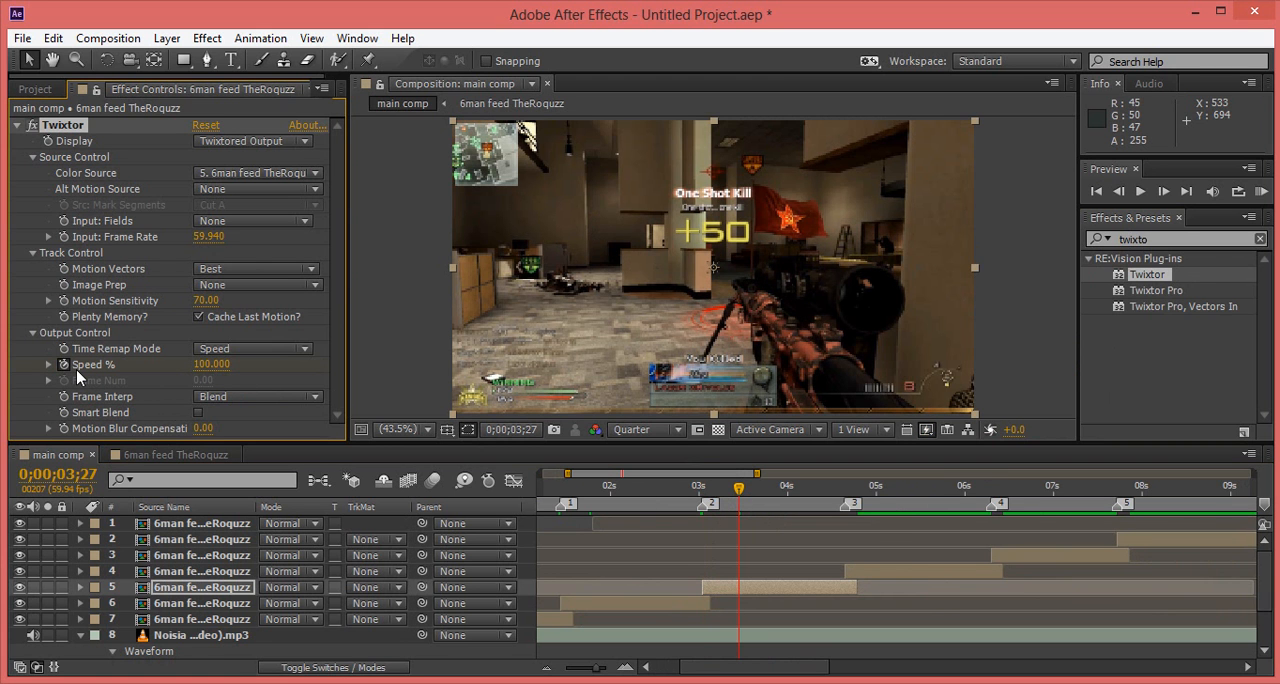
key(Page_Down)
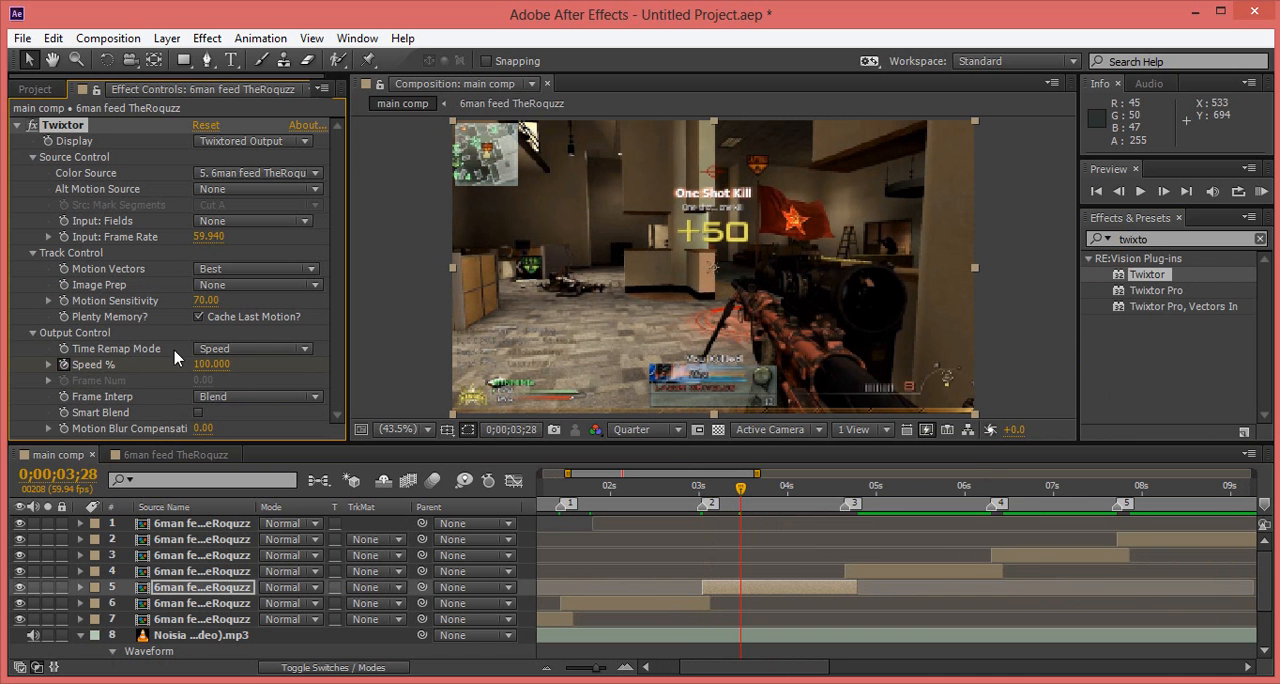
click(211, 364)
text(5)
key(Return)
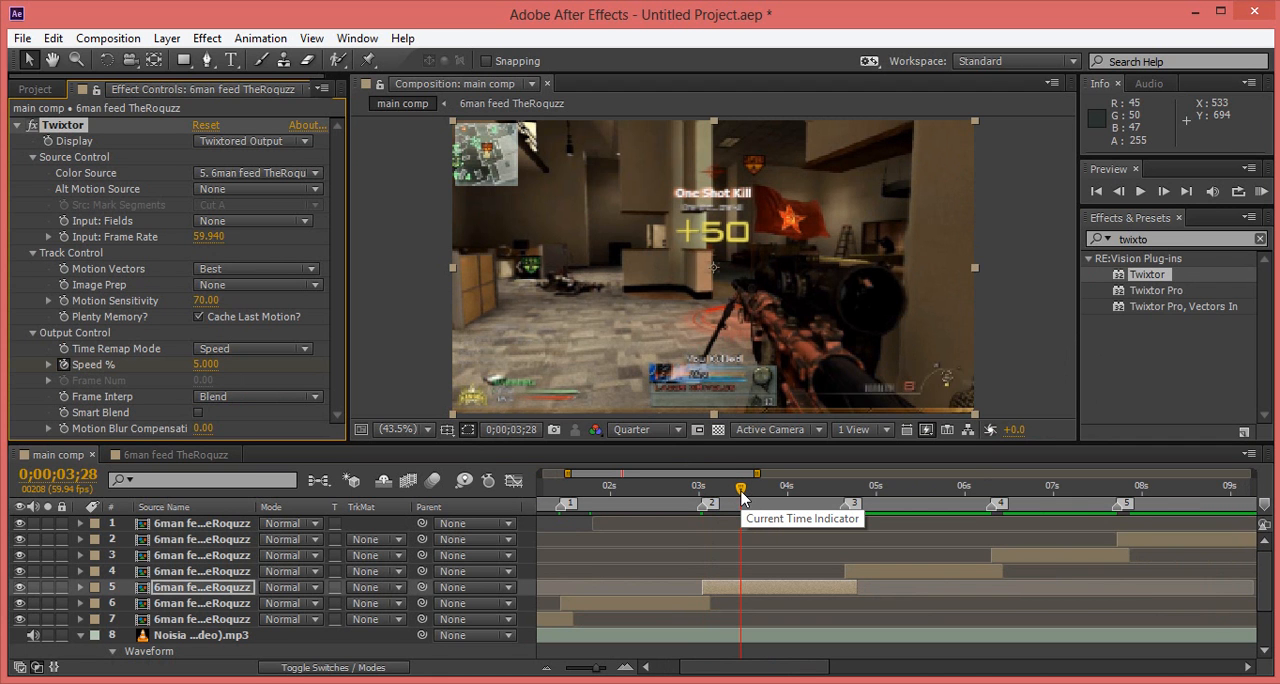
Step: Keyframe the third clip's Speed % at 150 at 0;00;04;38, one frame before the fourth clip starts
drag(741, 494, 848, 498)
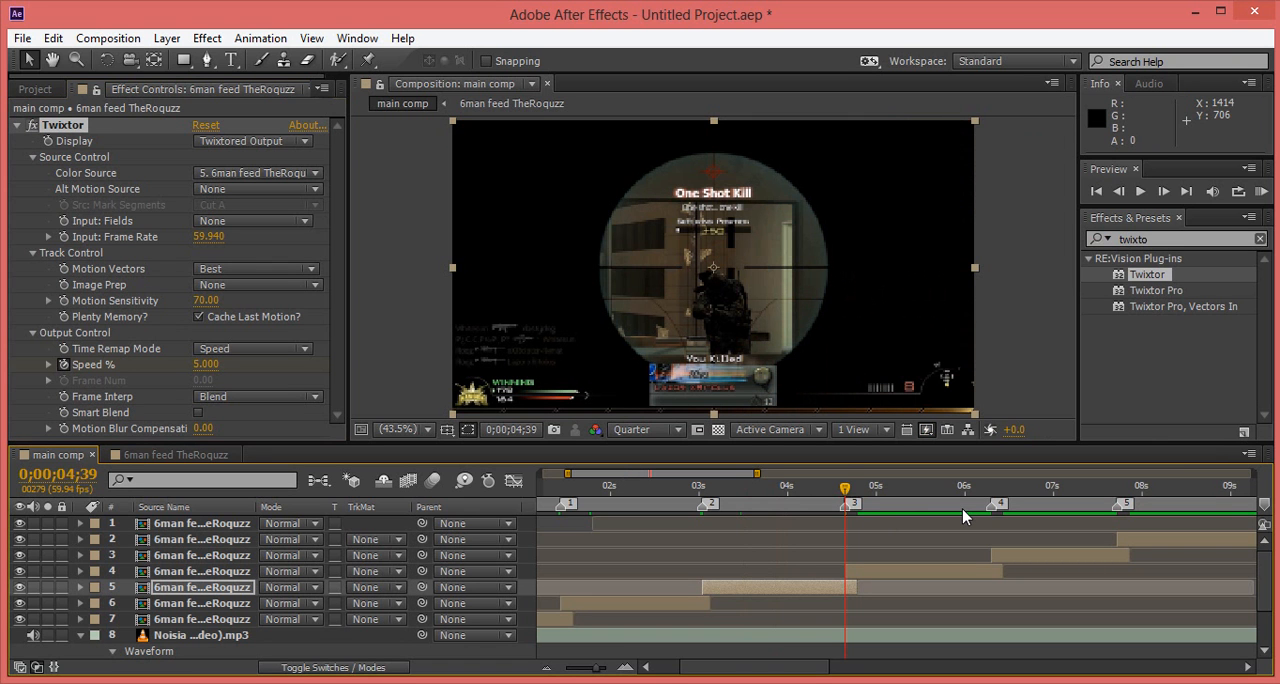
key(Page_Up)
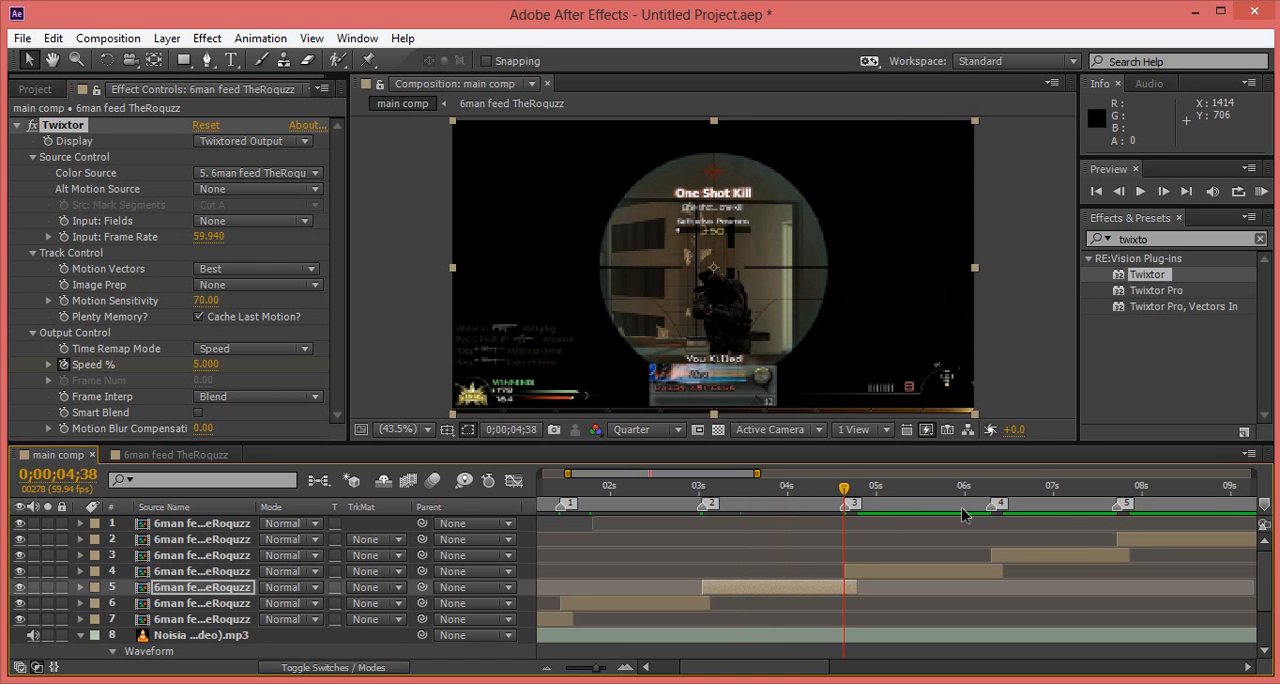
drag(205, 365, 216, 366)
click(211, 366)
text(150)
key(Return)
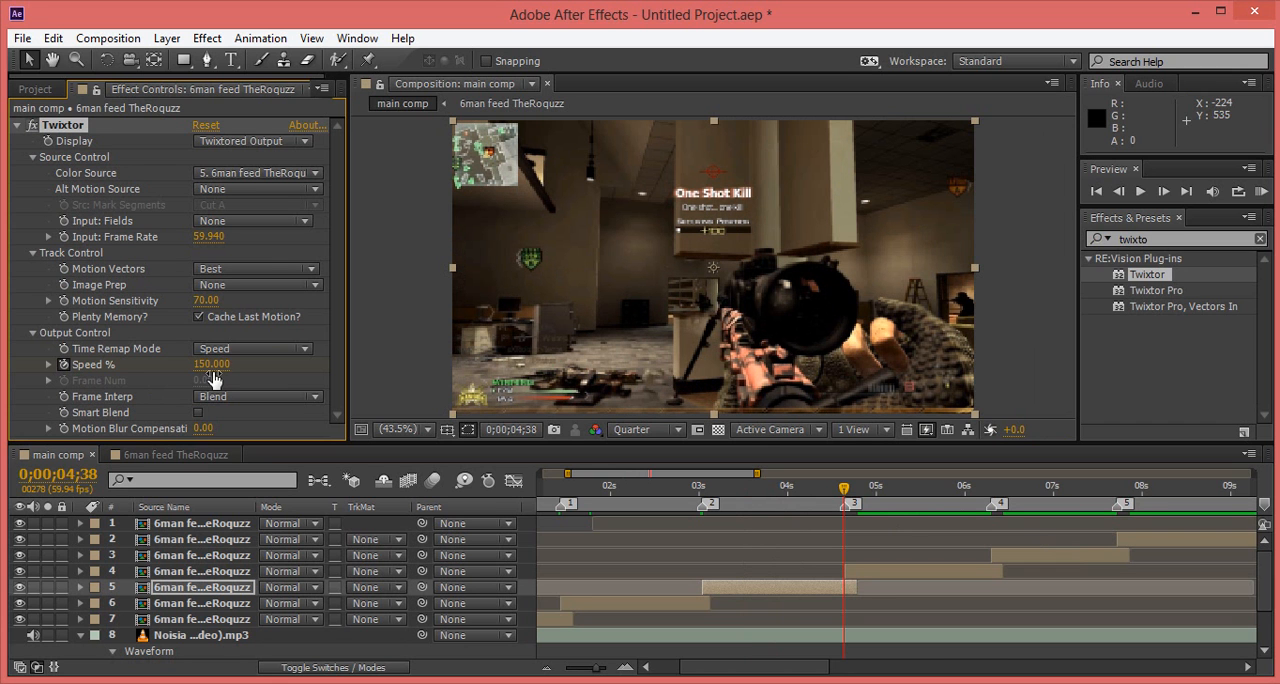
Step: Try Speed % values of 170 and 160 for the third clip's keyframe at 0;00;04;38
click(211, 366)
text(170)
key(Return)
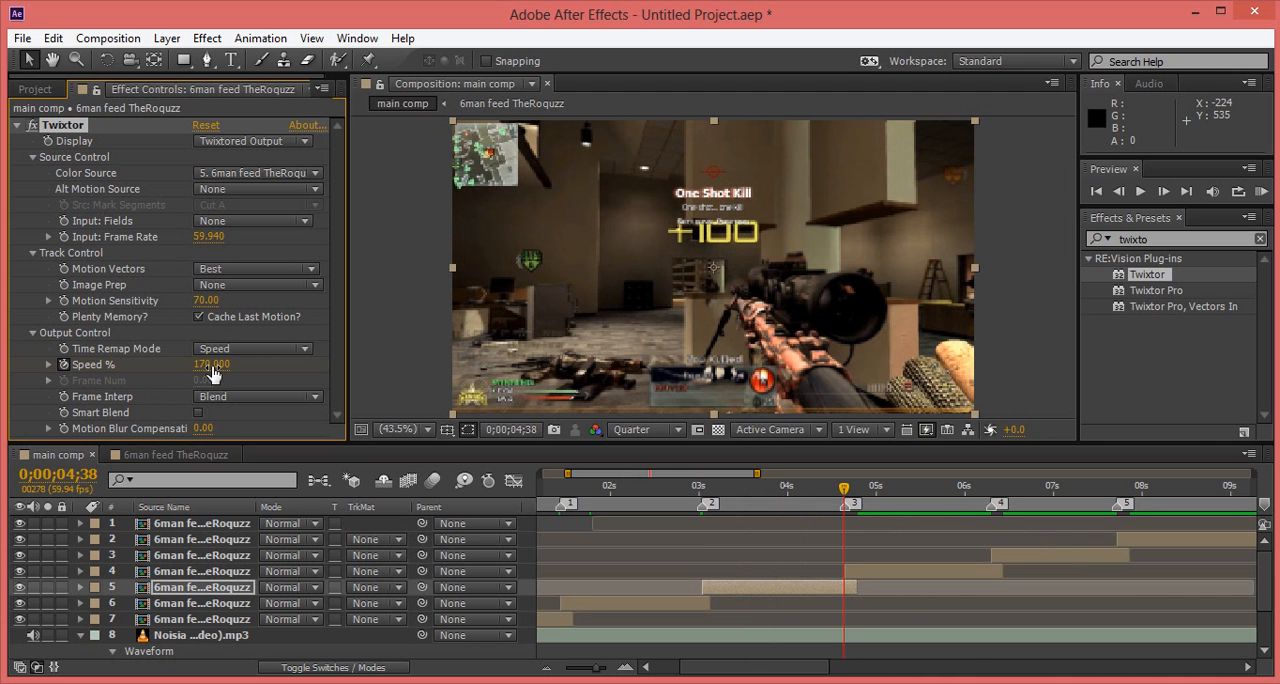
click(212, 366)
text(160)
key(Return)
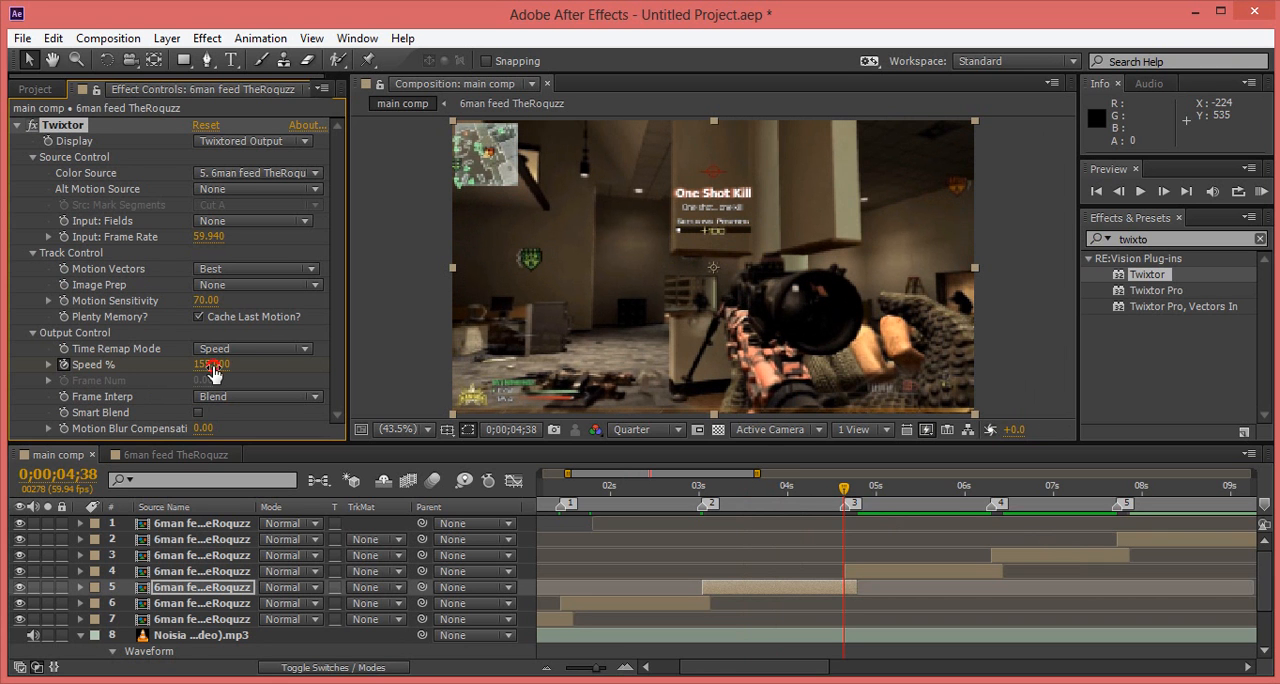
Step: Test lower Speed % values such as 85 and 125 at 0;00;04;38 on the third clip, and set it to 140
drag(213, 373, 203, 373)
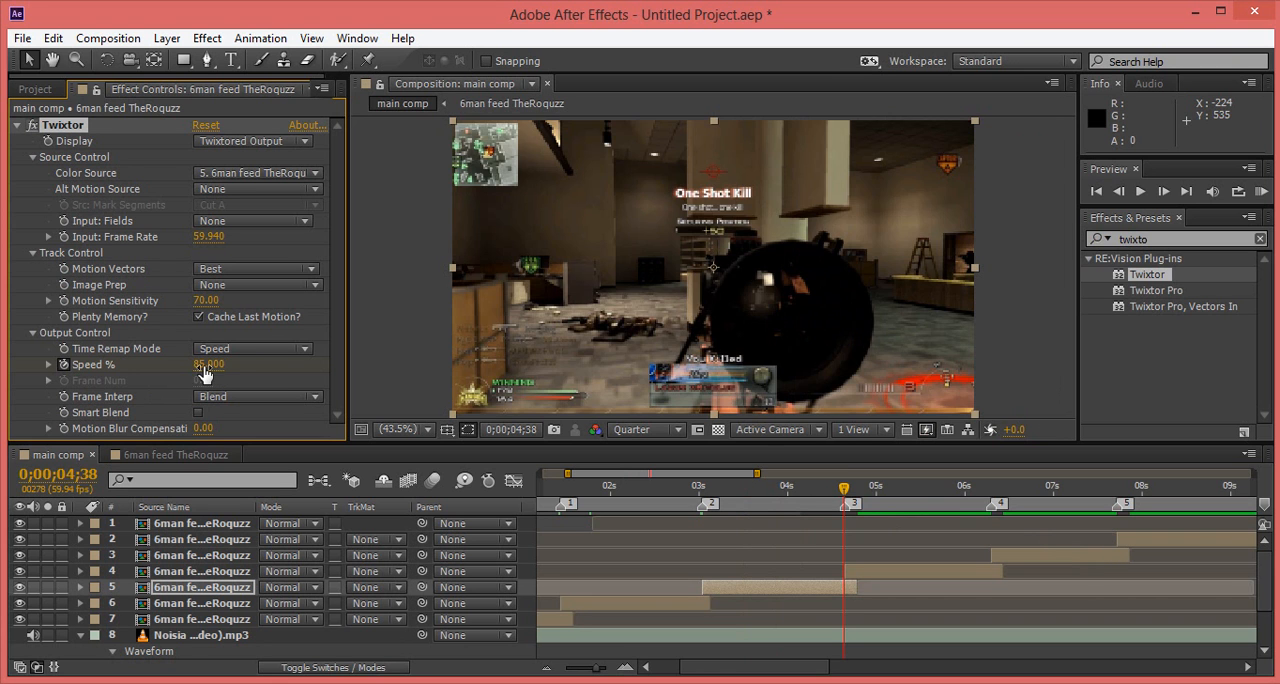
click(201, 365)
drag(201, 365, 206, 378)
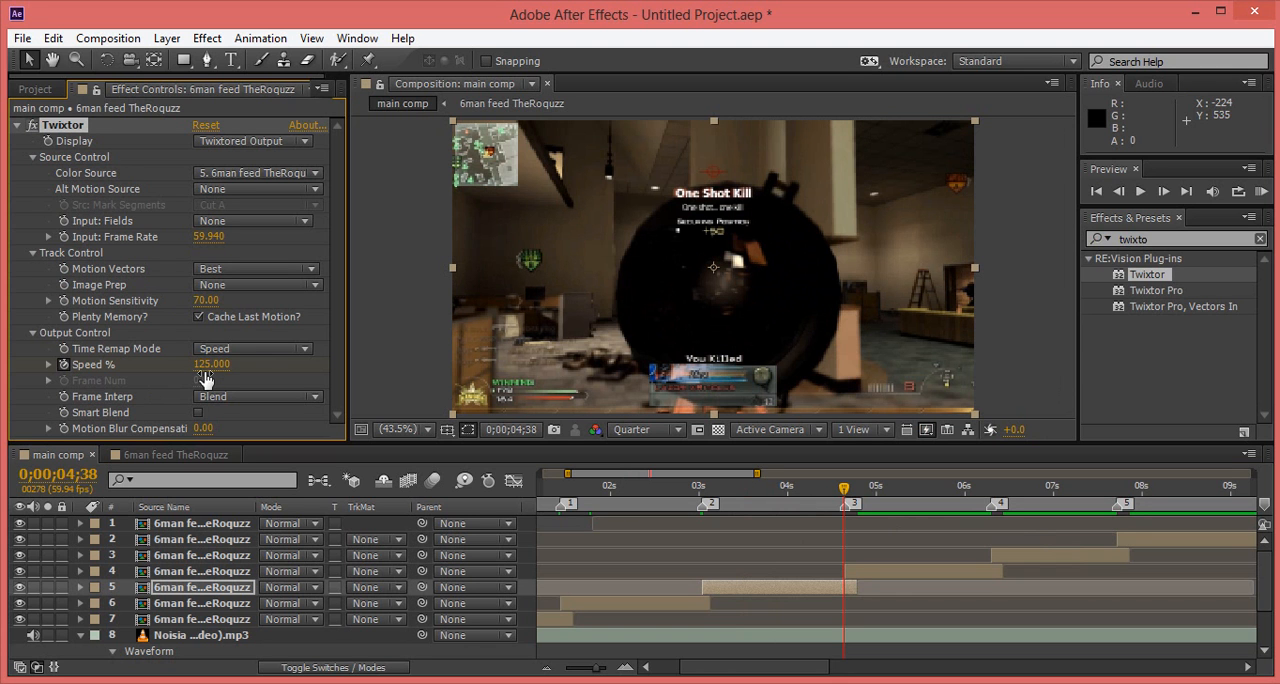
click(203, 365)
text(140)
key(Return)
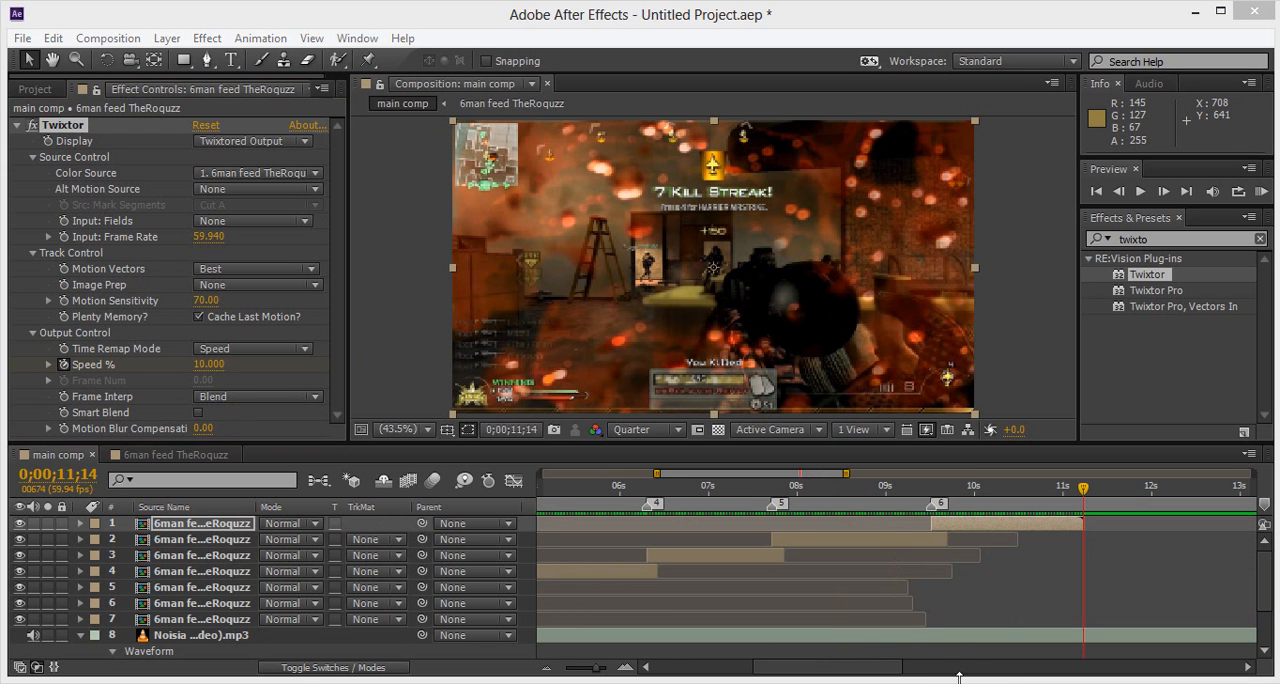
Step: Return to the start of the main comp and run a RAM preview of the retimed clips with the music
drag(820, 676, 716, 668)
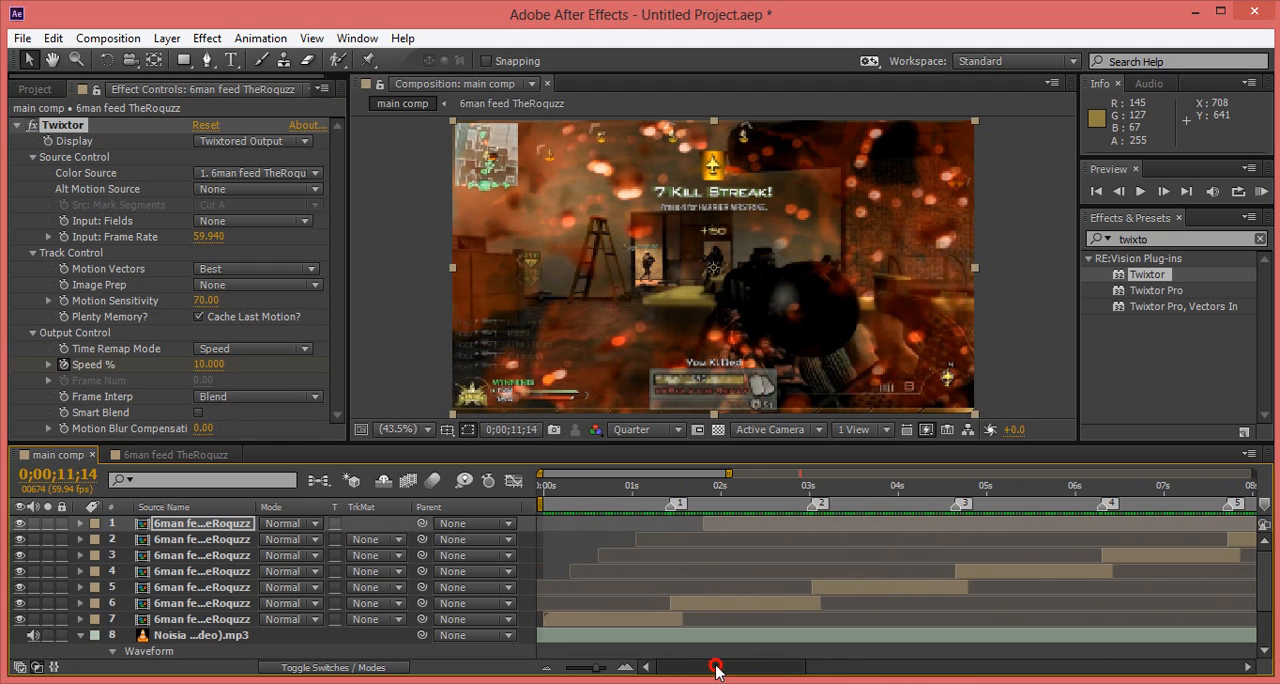
click(545, 489)
drag(545, 491, 540, 491)
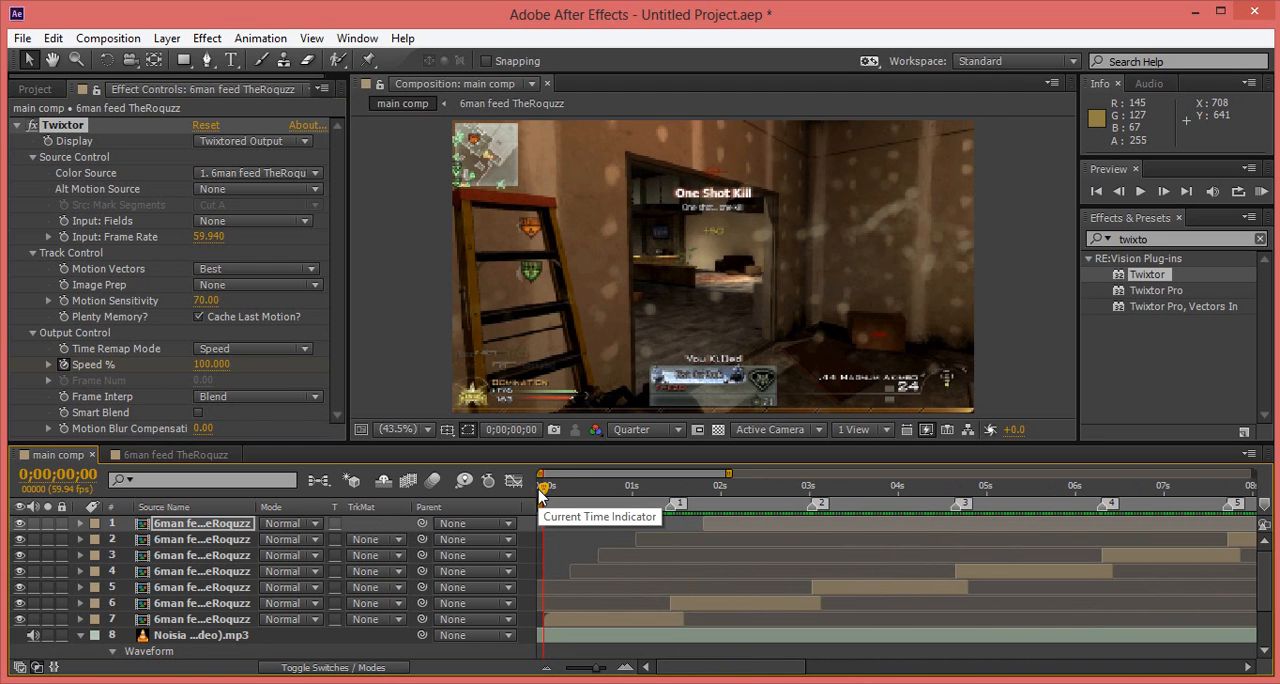
click(1260, 199)
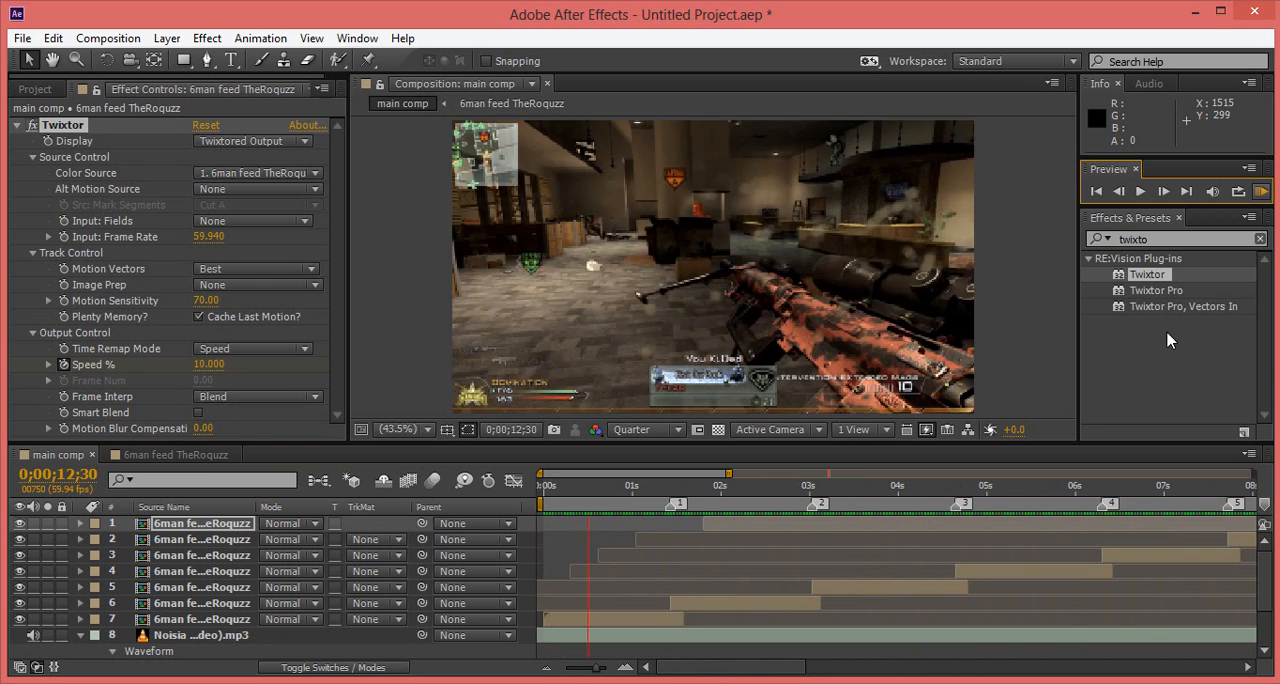
click(1134, 362)
Step: Scrub through the retimed clips up to about 0;00;06;54 to check the transitions, and return to the first frame
click(566, 489)
drag(566, 493, 1153, 518)
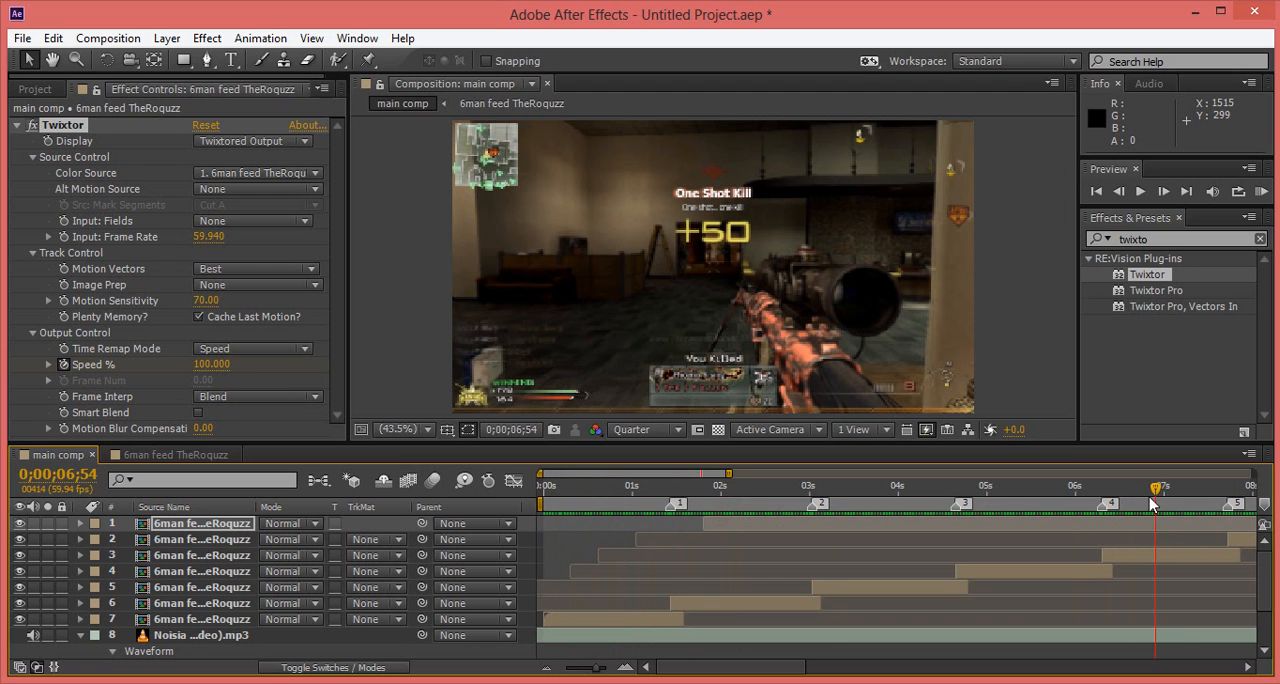
drag(1154, 489, 1115, 495)
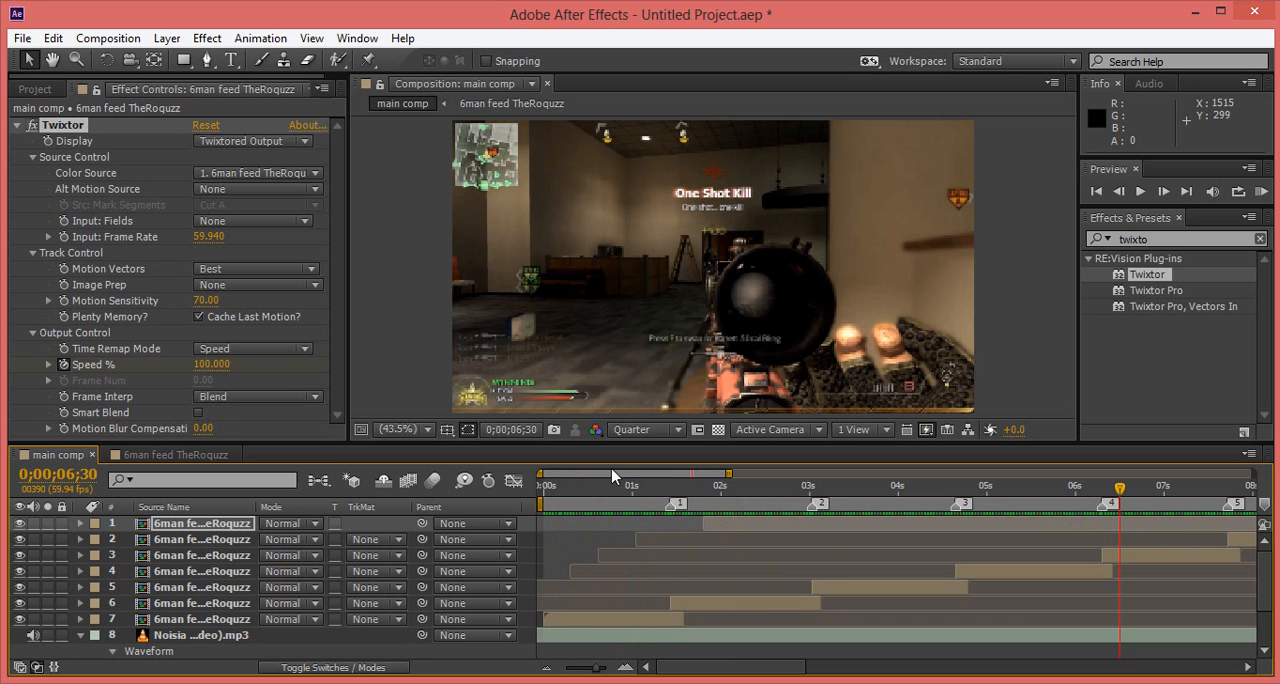
click(536, 500)
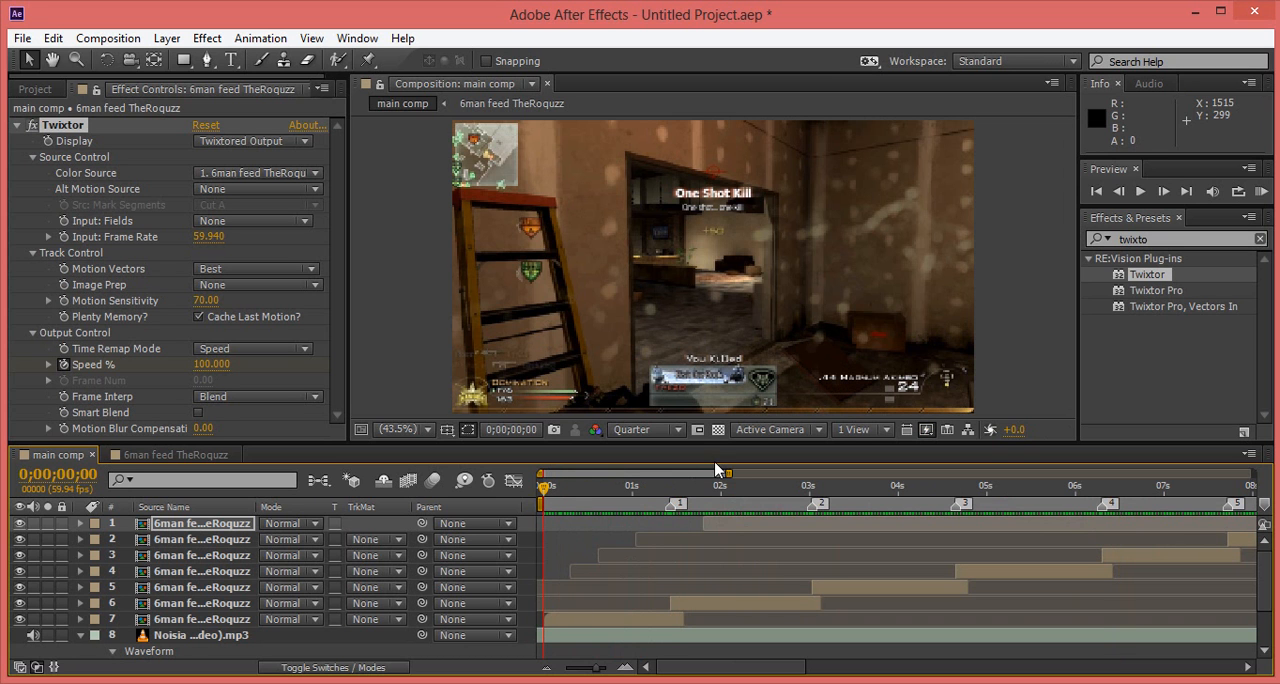